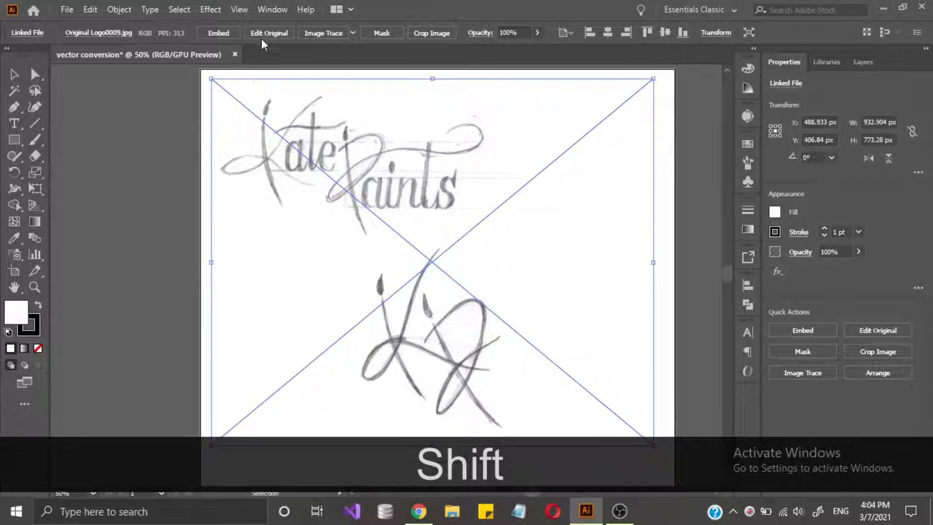
Embed the linked logo sketch image and place a copy of it beside the artboard.
scroll(399, 219, "down", 2)
left_click_drag(420, 222, 367, 255)
left_click_drag(348, 274, 601, 204)
scroll(328, 299, "up", 1)
left_click_drag(379, 291, 448, 269)
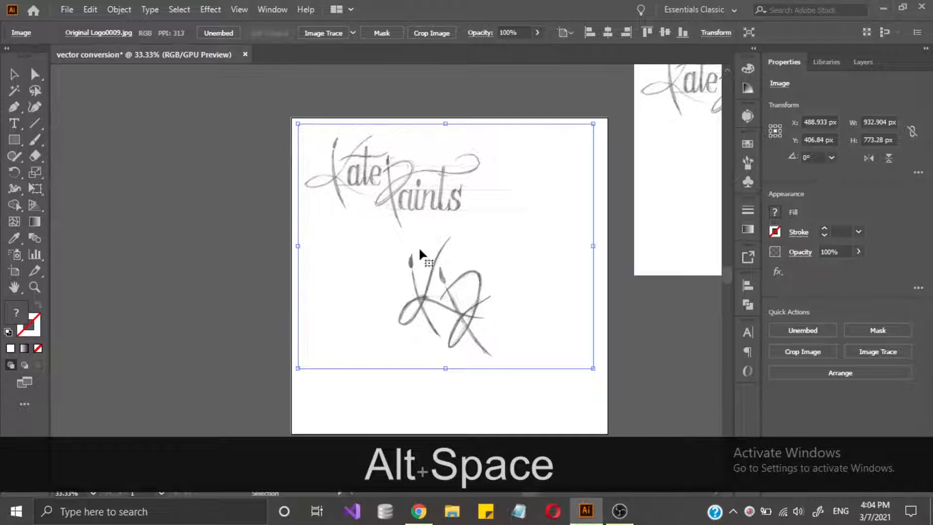
Lock the artboard's sketch image inside Layer 1 and check which image the other layer entry controls.
scroll(420, 250, "up", 1)
left_click(858, 64)
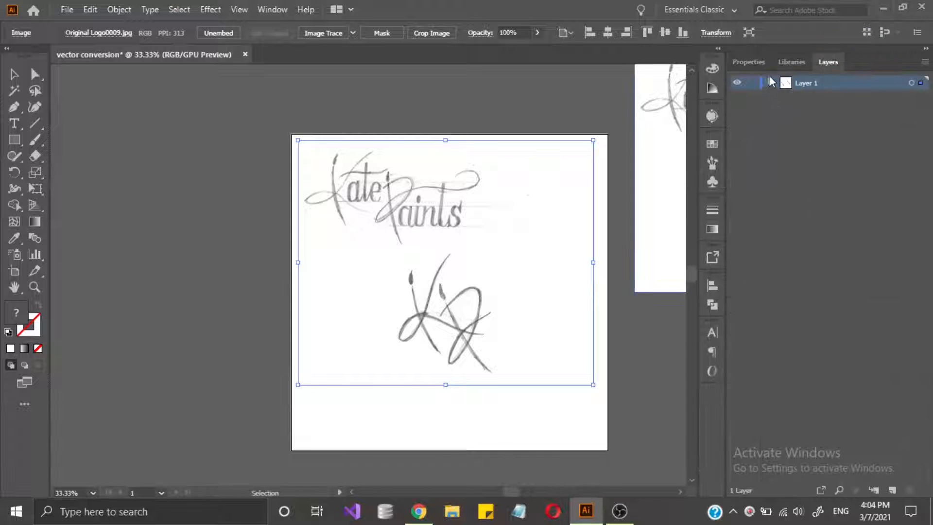
left_click(751, 111)
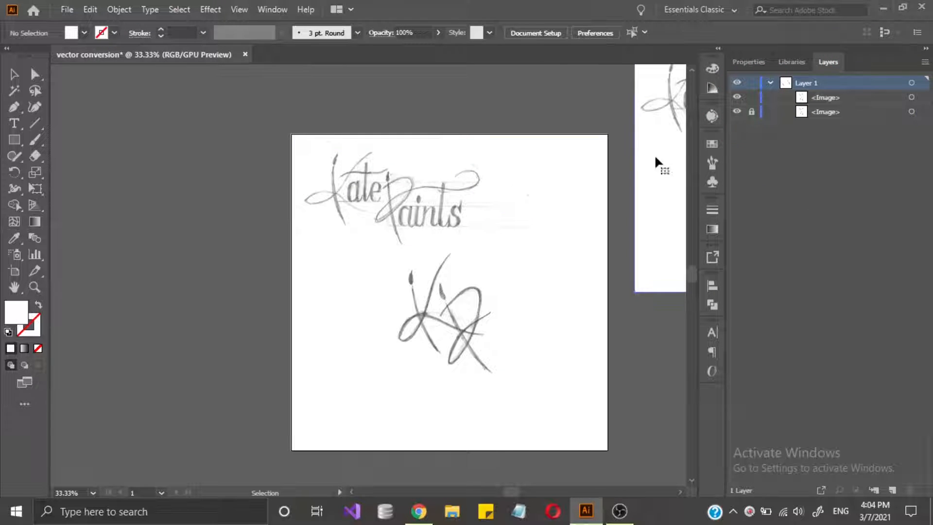
left_click(737, 97)
left_click(737, 97)
Start a Pen path at the upper tip of the monogram K's long stroke and curve it down the stroke's outer edge.
scroll(420, 208, "up", 3, "alt")
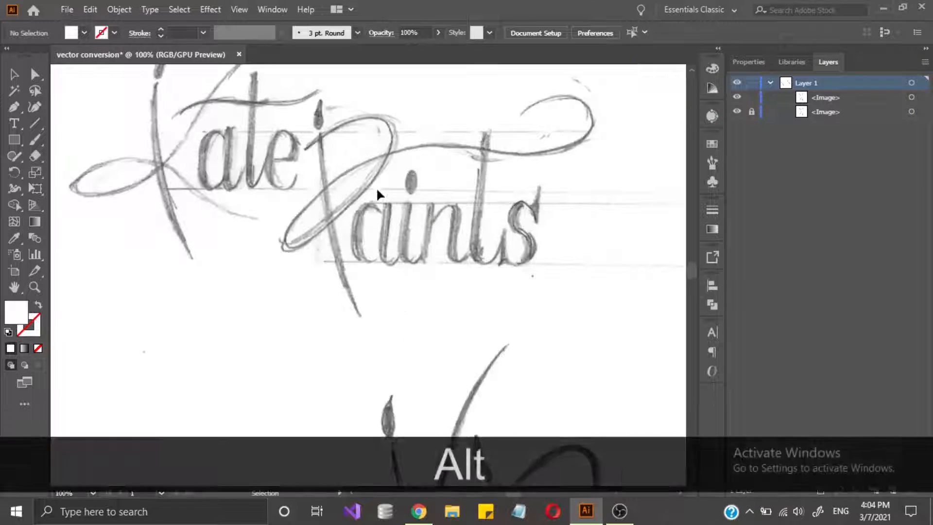
mouse_move(377, 189)
left_mouse_down()
mouse_move(476, 322)
mouse_move(307, 113)
left_mouse_up()
left_click_drag(410, 296, 381, 119)
scroll(399, 89, "up", 3, "alt")
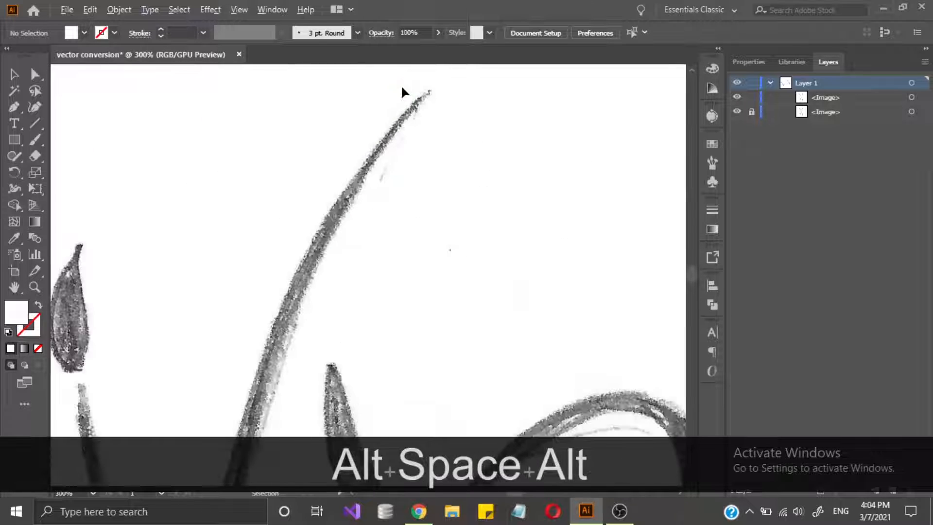
left_click_drag(400, 168, 433, 168)
left_click(461, 91)
scroll(461, 92, "down", 1)
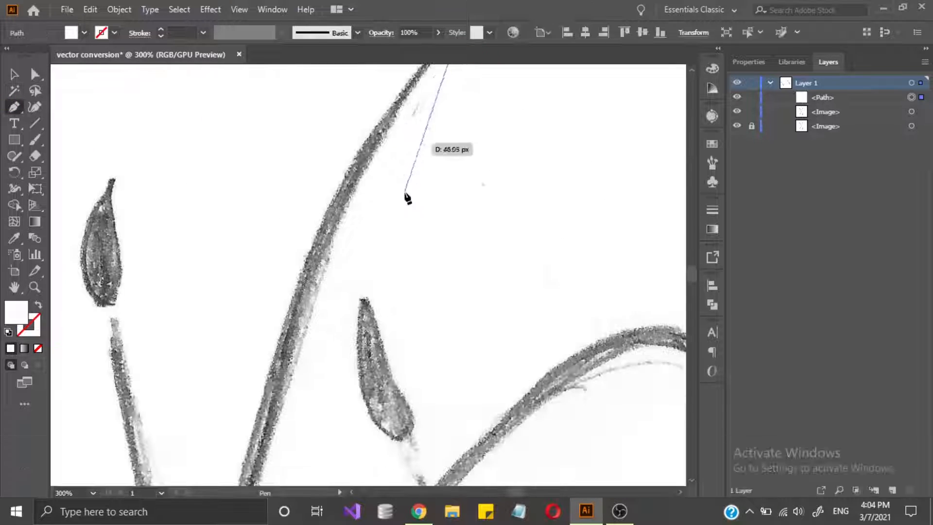
left_click(261, 365)
scroll(285, 354, "down", 2)
Give the traced path no fill and a red FF0000 stroke.
key("shift+x")
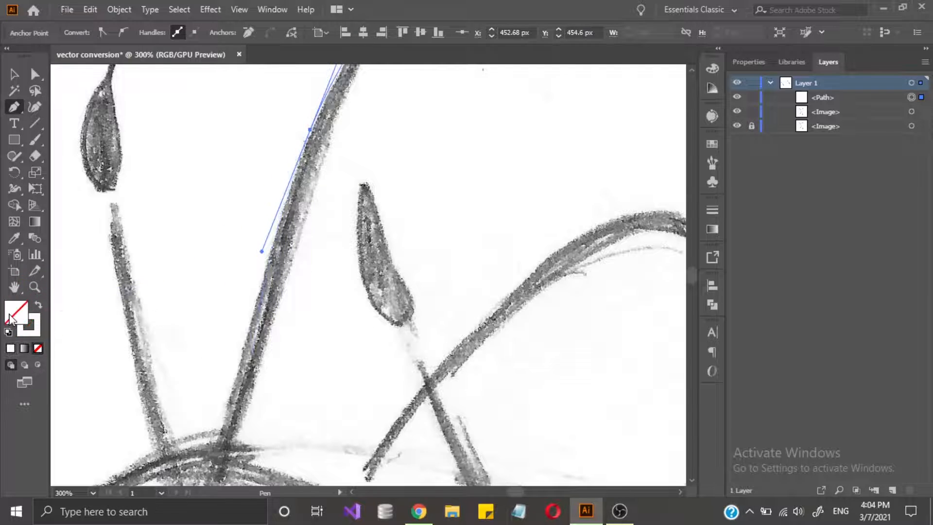
double_click(29, 325)
left_click(191, 34)
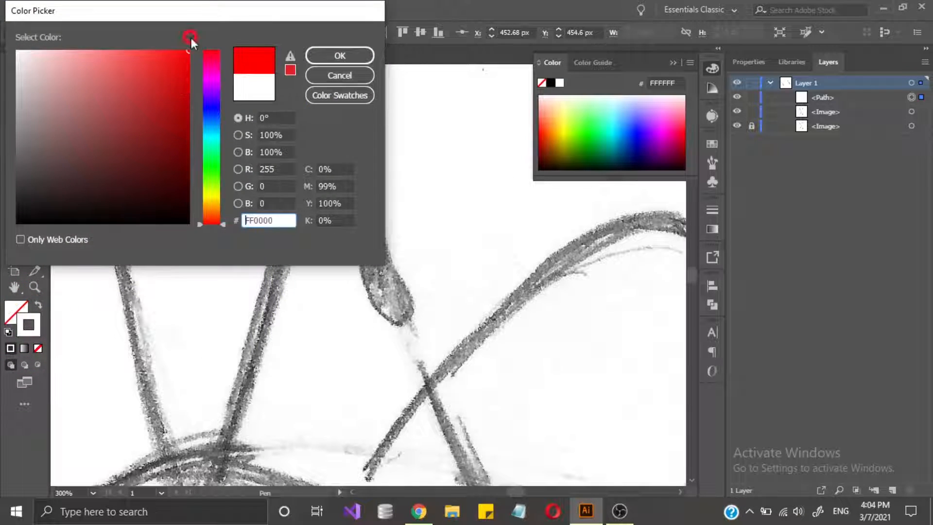
left_click(334, 73)
left_click(673, 62)
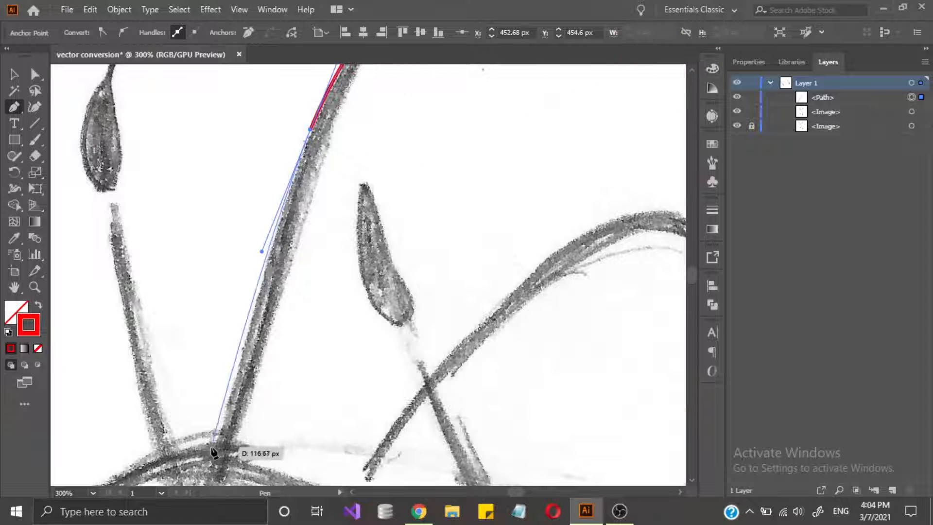
Continue the path down the K's long stroke, past the crossing and along the inner edge of the lower loop.
scroll(215, 444, "down", 2)
left_click_drag(227, 432, 298, 274)
scroll(297, 276, "up", 2)
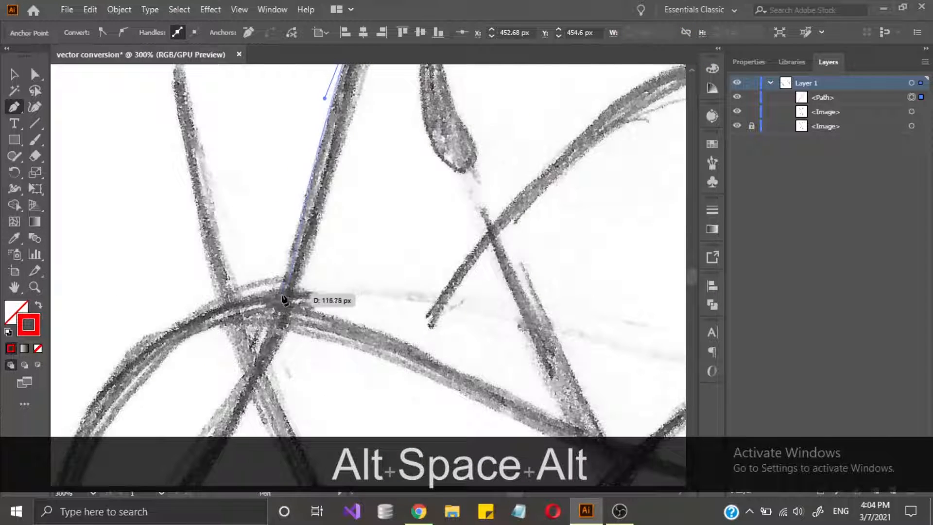
left_click(277, 300)
scroll(233, 333, "down", 3)
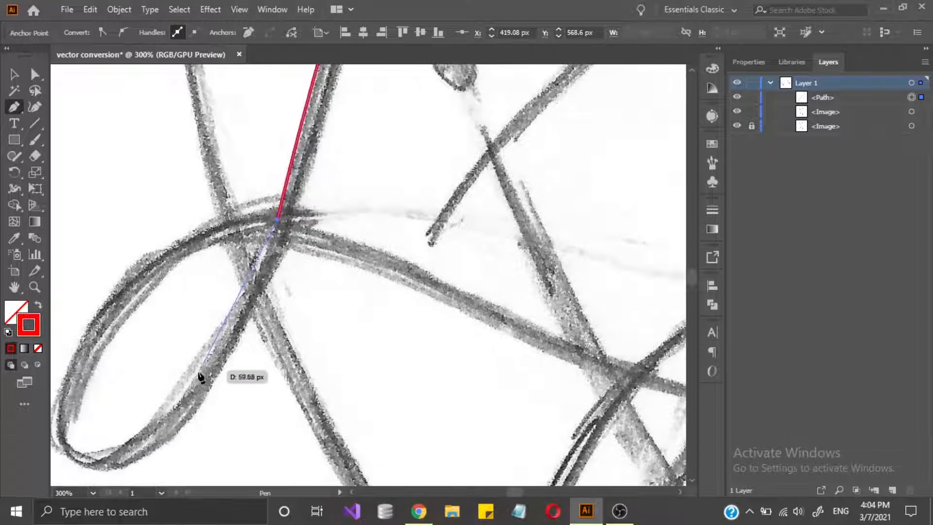
left_click_drag(154, 421, 155, 421)
left_click_drag(179, 382, 327, 271)
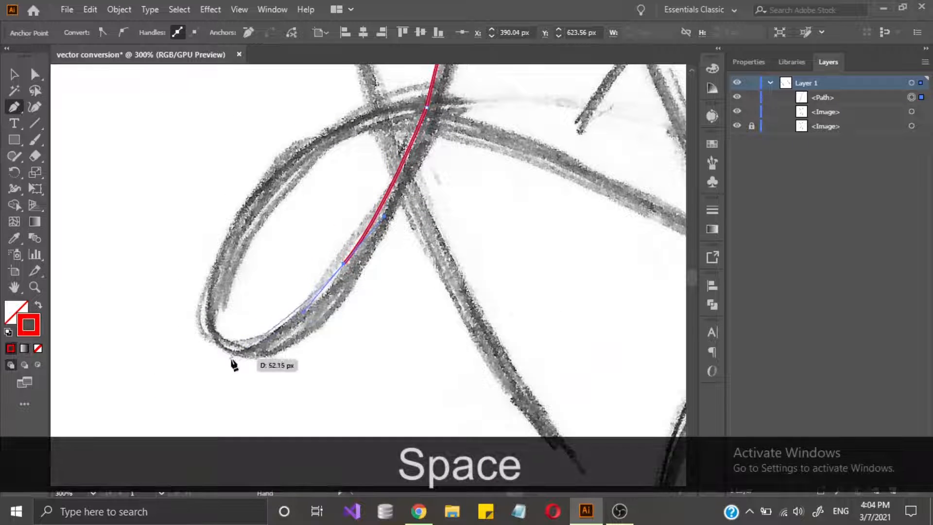
Curve the path around the loop's lower end and up its outer edge, redoing the anchor at the tight bend.
left_click_drag(272, 335, 210, 331)
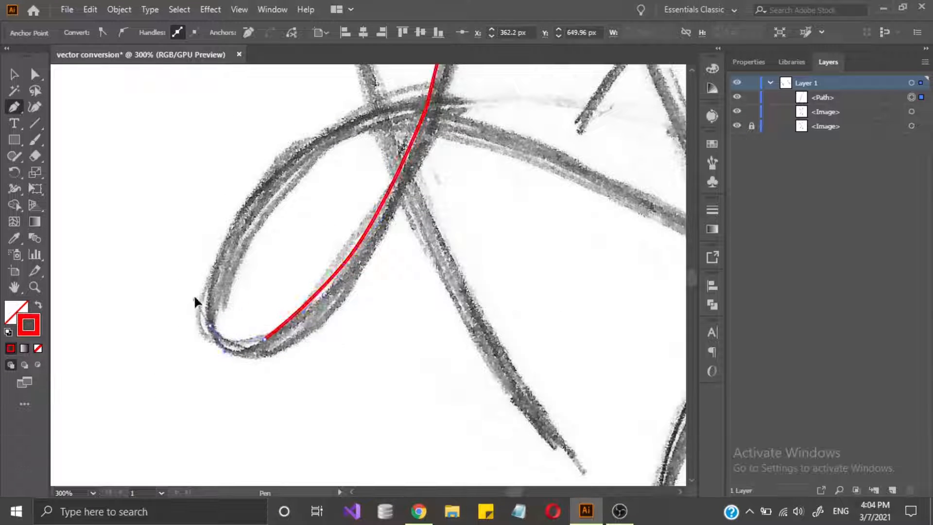
left_click_drag(200, 286, 200, 281)
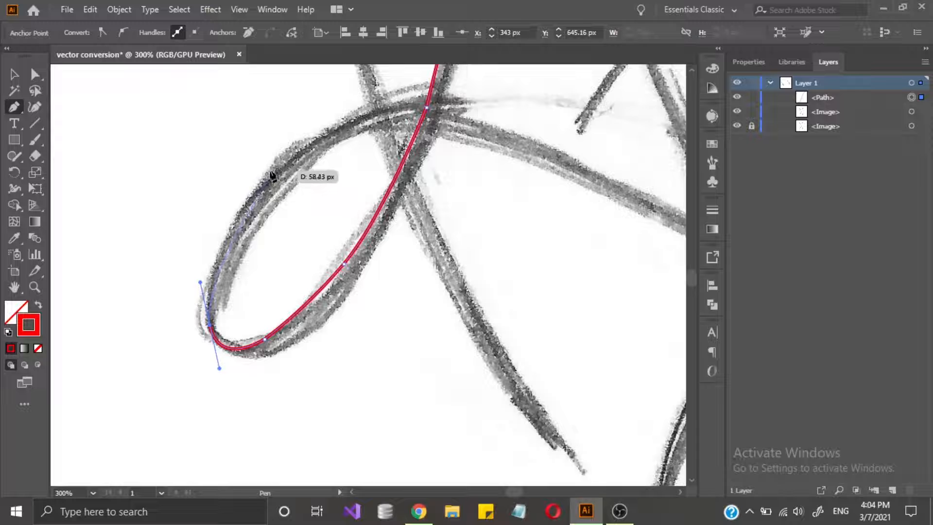
key("ctrl+z")
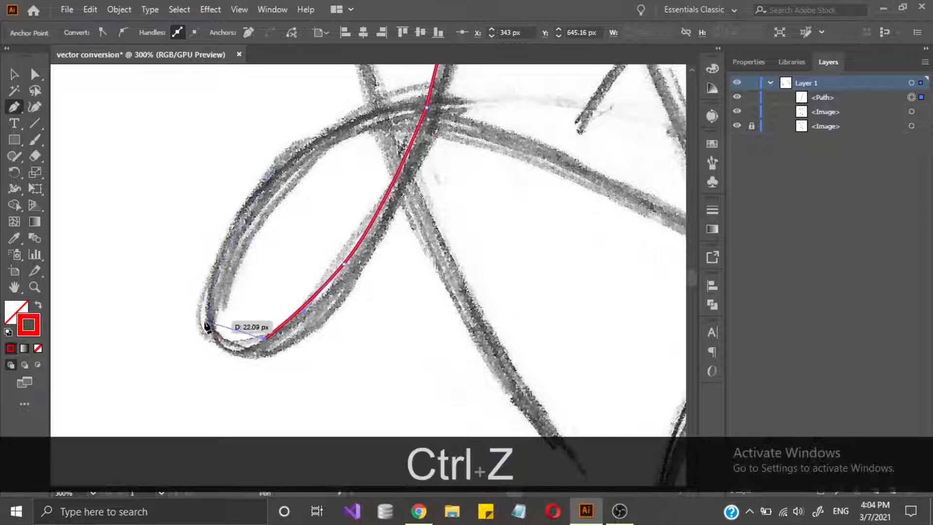
left_click_drag(194, 265, 193, 264)
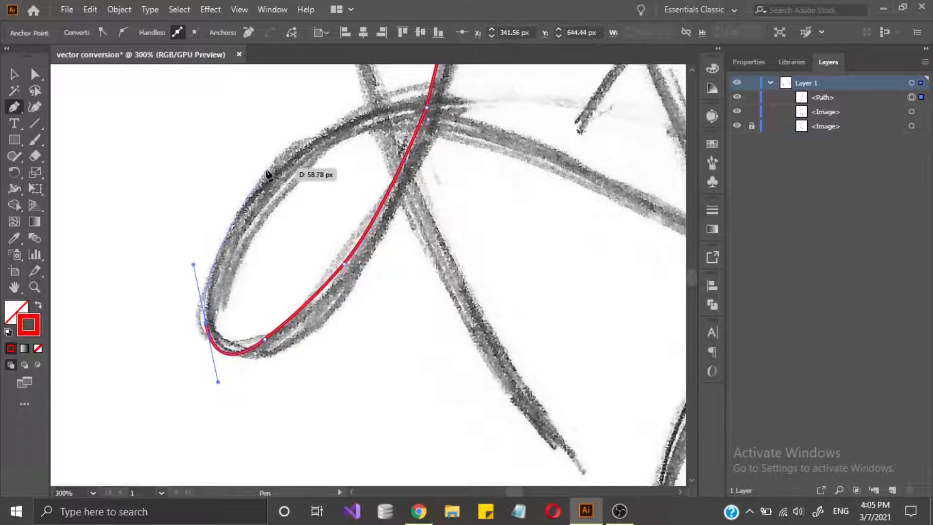
key("space")
left_click_drag(271, 178, 208, 246)
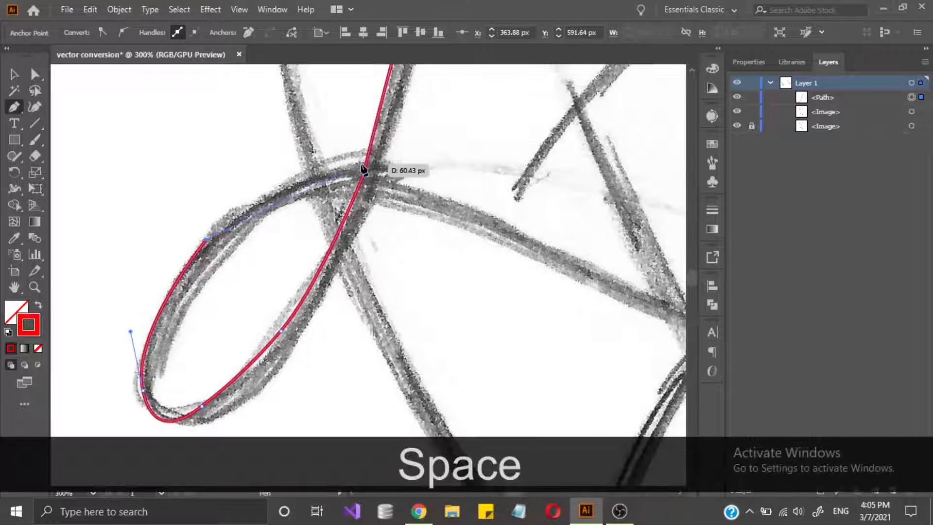
Trace the top of the loop back to the long stroke and end the path on the stroke's traced edge.
scroll(368, 165, "down", 4)
key("space")
left_click_drag(367, 165, 443, 188)
scroll(343, 237, "up", 5)
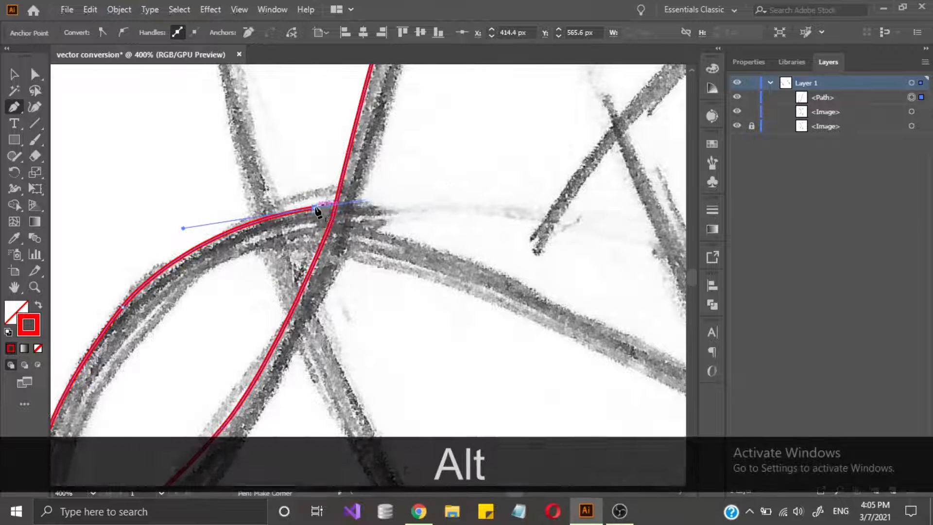
scroll(316, 212, "up", 4)
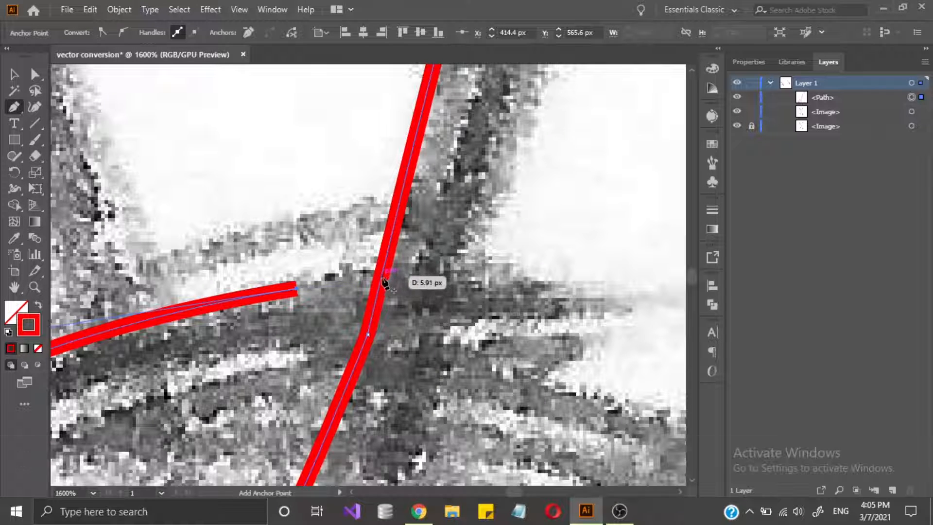
key("ctrl+z")
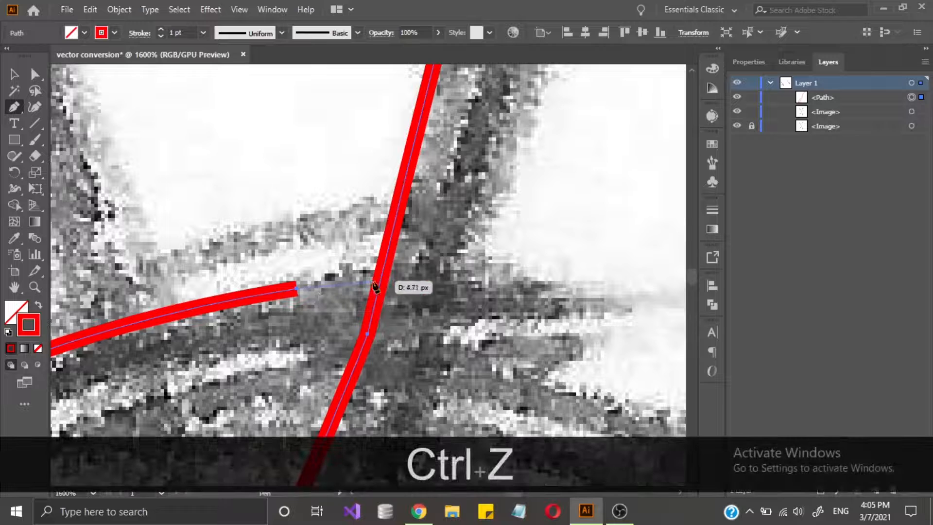
left_click(389, 279)
scroll(393, 302, "down", 3)
left_click_drag(390, 311, 441, 162)
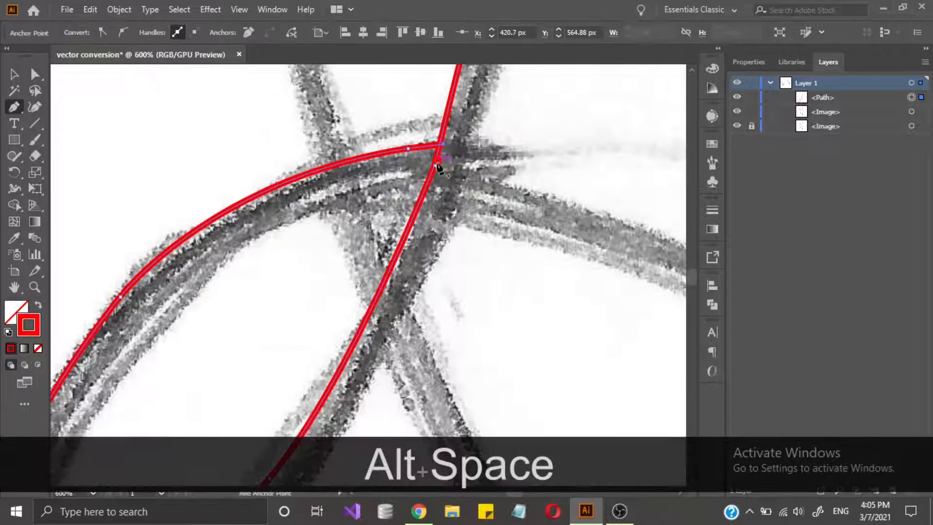
scroll(353, 252, "down", 3)
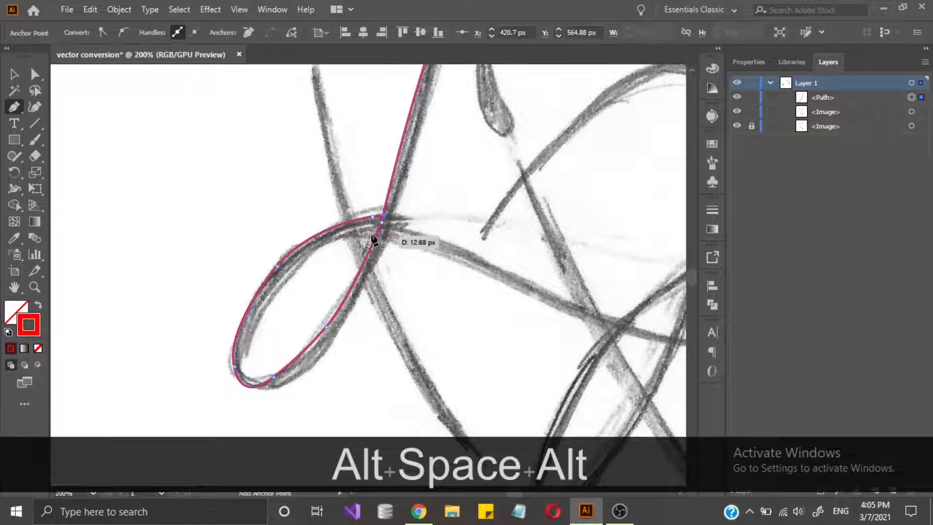
key("Escape")
Resume the path from the long stroke's upper tip and trace its opposite edge down past the crossing.
left_click_drag(340, 202, 332, 168)
scroll(350, 263, "up", 3)
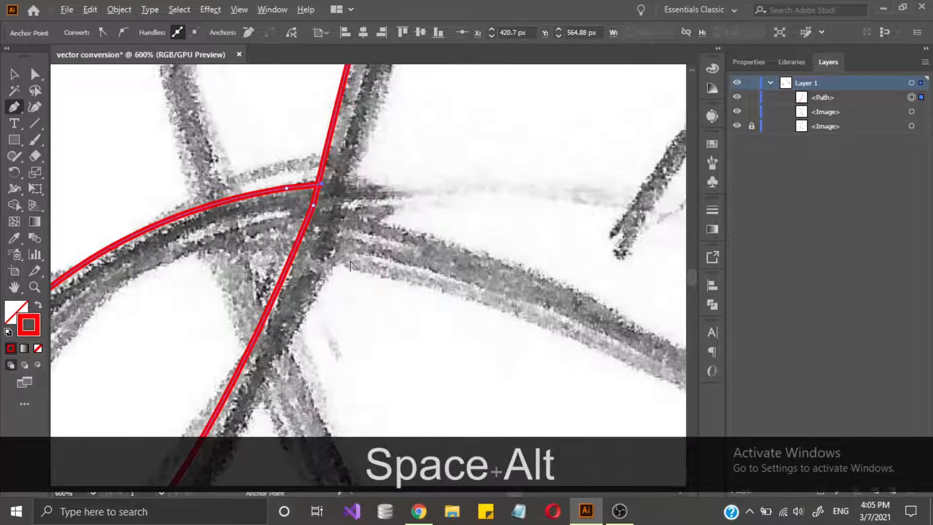
scroll(351, 263, "down", 4)
left_click_drag(340, 271, 239, 244)
left_click_drag(254, 180, 244, 282)
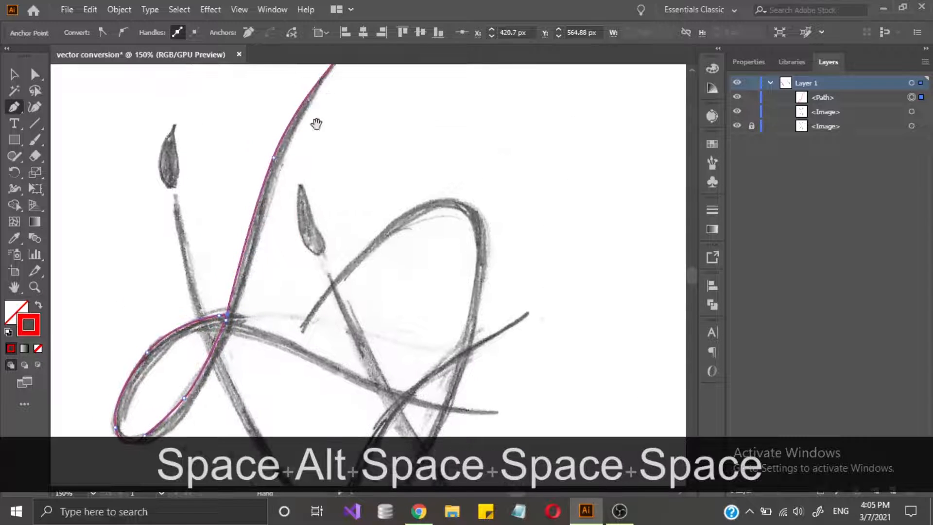
left_click_drag(317, 123, 317, 179)
left_click(348, 104)
left_click_drag(268, 267, 259, 299)
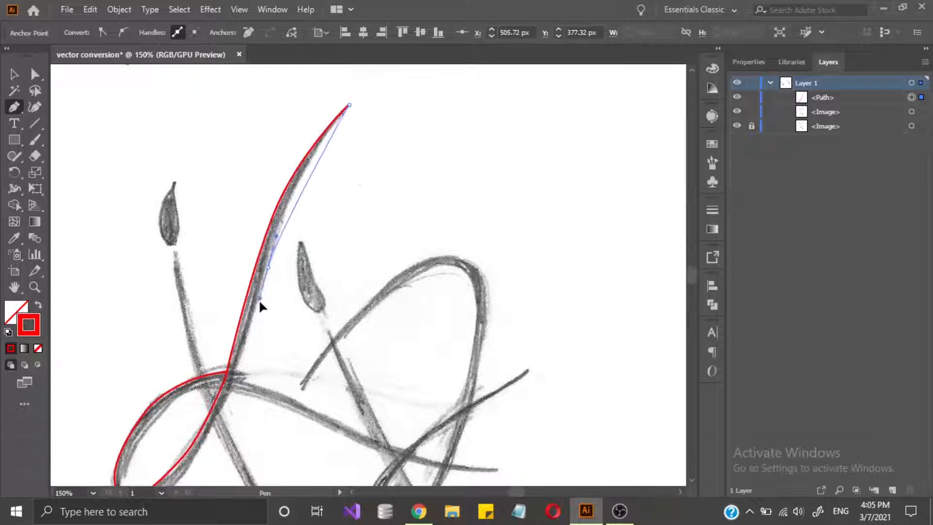
left_click_drag(253, 344, 252, 349)
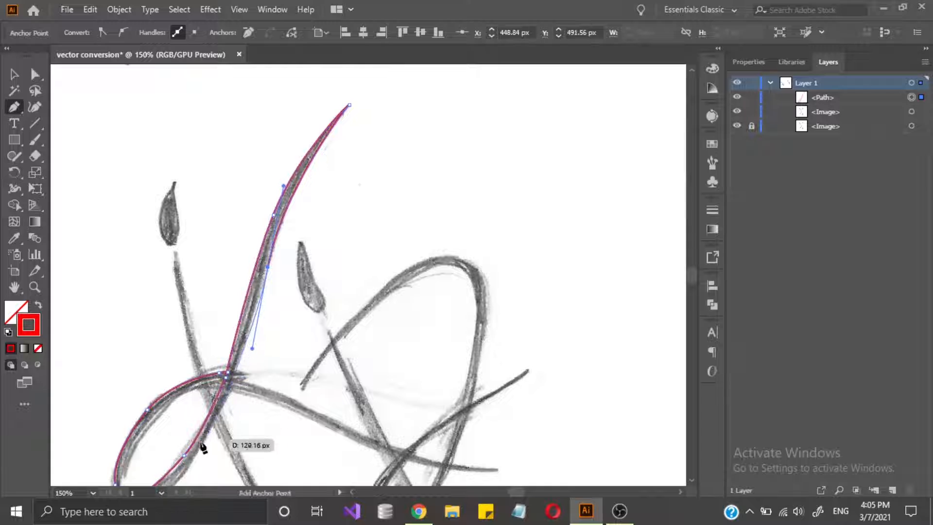
left_click(197, 454)
Trace the loop's outer bottom edge and inner far edge up toward the crossing, retracting the last anchor's outgoing handle.
left_click_drag(141, 445, 220, 290)
scroll(246, 348, "up", 3)
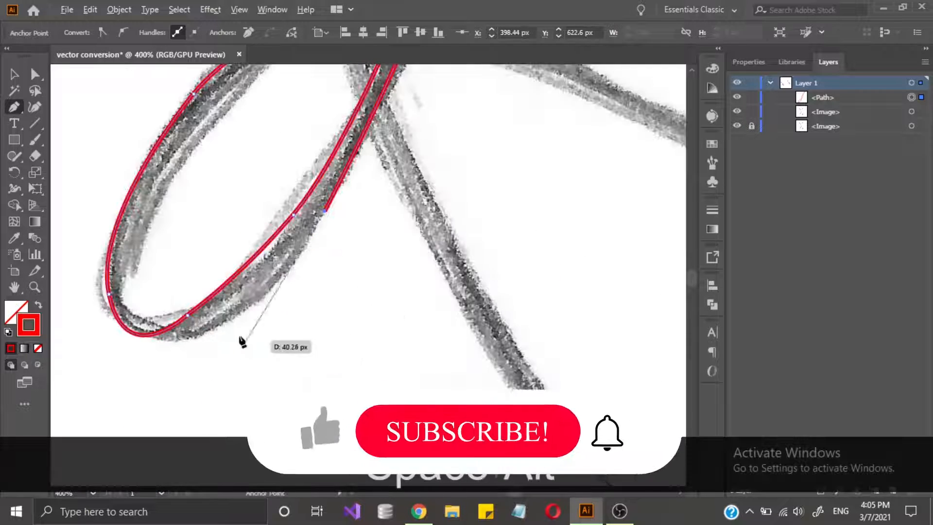
left_click_drag(199, 336, 106, 369)
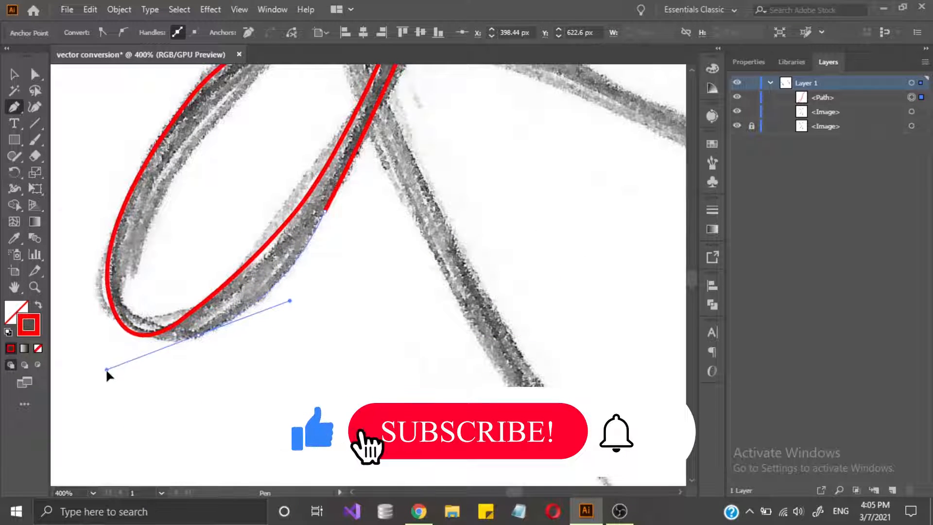
left_click_drag(149, 211, 149, 210)
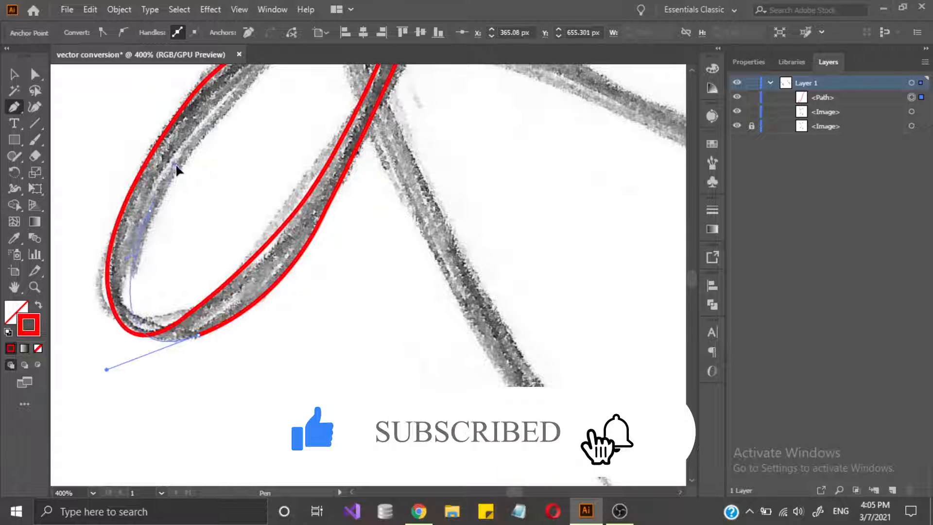
left_click_drag(175, 165, 181, 169)
left_click_drag(231, 110, 167, 329)
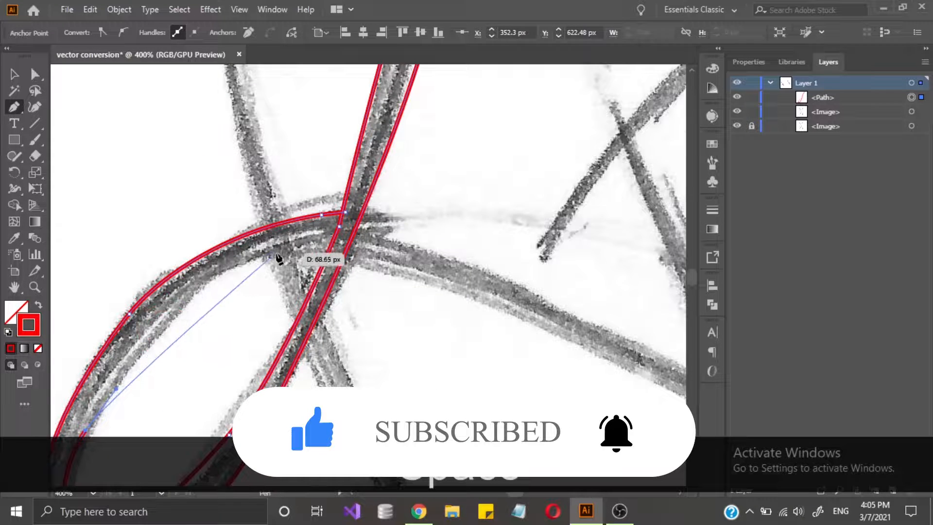
left_click_drag(277, 257, 394, 257)
left_click_drag(406, 216, 406, 213)
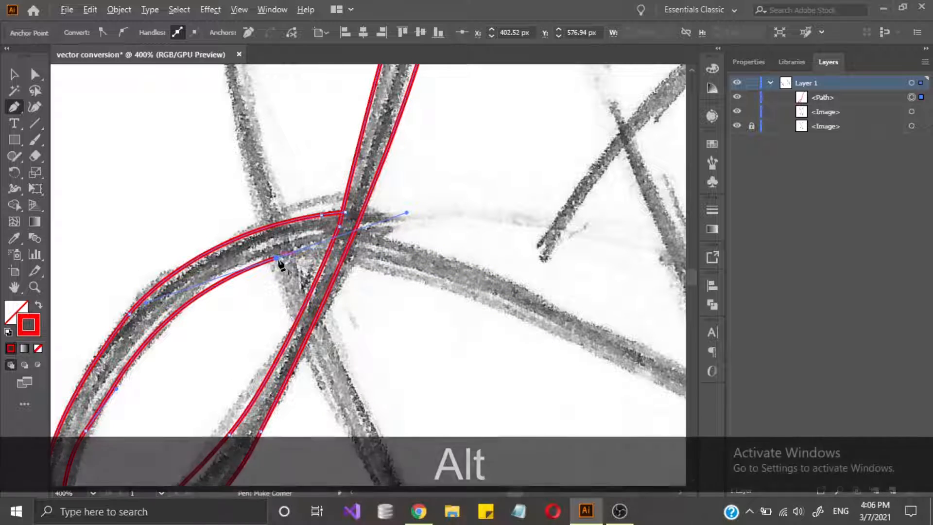
left_click(276, 257, "alt")
Trace the lower edge of the K's sweeping leg to its far tip and make the tip anchor a corner.
left_click_drag(373, 260, 277, 258)
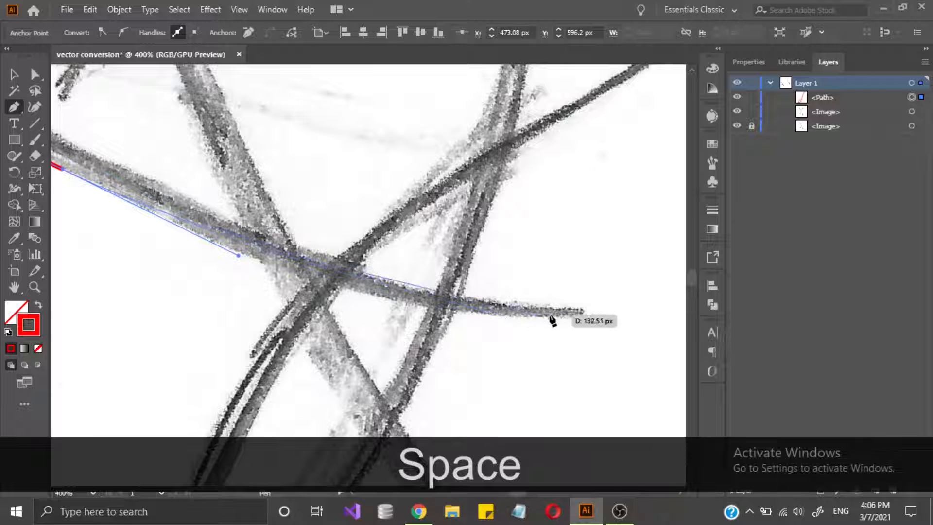
mouse_move(585, 313)
left_mouse_down()
mouse_move(623, 269)
mouse_move(694, 269)
mouse_move(627, 298)
mouse_move(505, 293)
mouse_move(501, 337)
mouse_move(544, 347)
left_mouse_up()
scroll(506, 287, "down", 2)
scroll(470, 353, "up", 2)
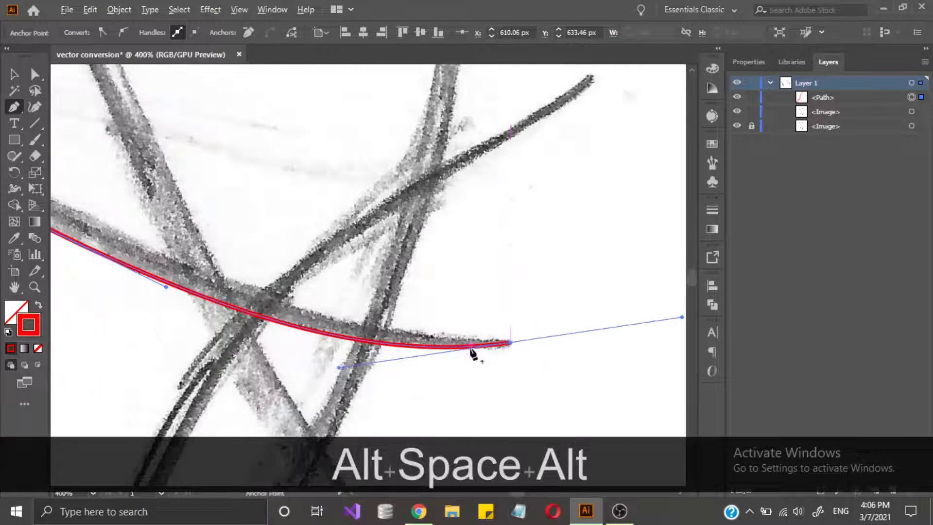
left_click(511, 343, "alt")
Trace the upper edge of the K's sweeping leg back to the long stroke's crossing and end the path there.
left_click_drag(419, 339, 536, 361)
left_click_drag(334, 300, 224, 241)
mouse_move(246, 255)
left_mouse_down()
mouse_move(458, 336)
mouse_move(145, 212)
mouse_move(312, 269)
mouse_move(297, 267)
left_mouse_up()
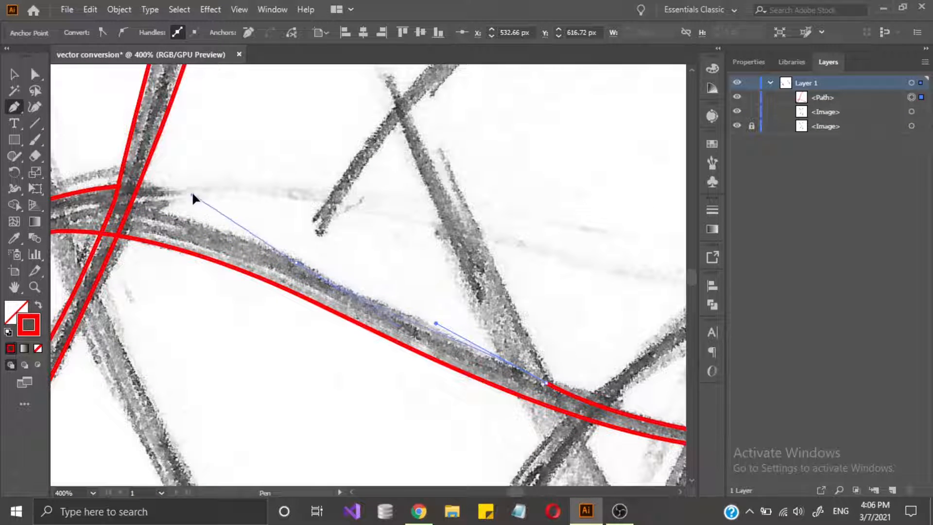
left_click_drag(158, 193, 159, 194)
left_click_drag(326, 288, 502, 298)
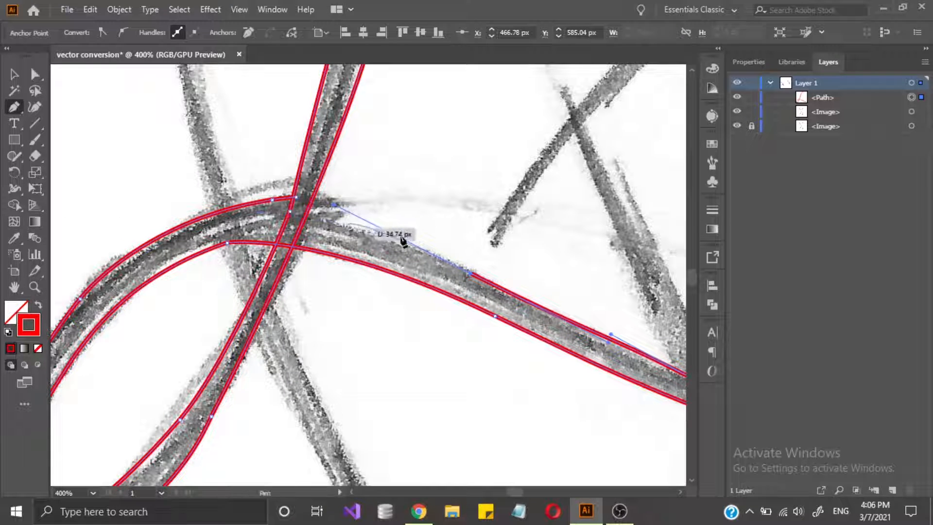
key("alt")
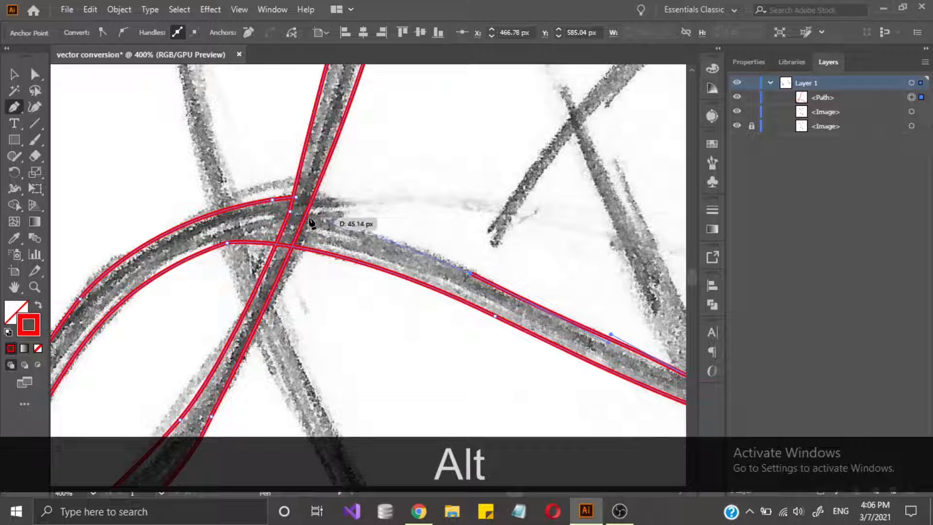
left_click_drag(297, 214, 244, 205)
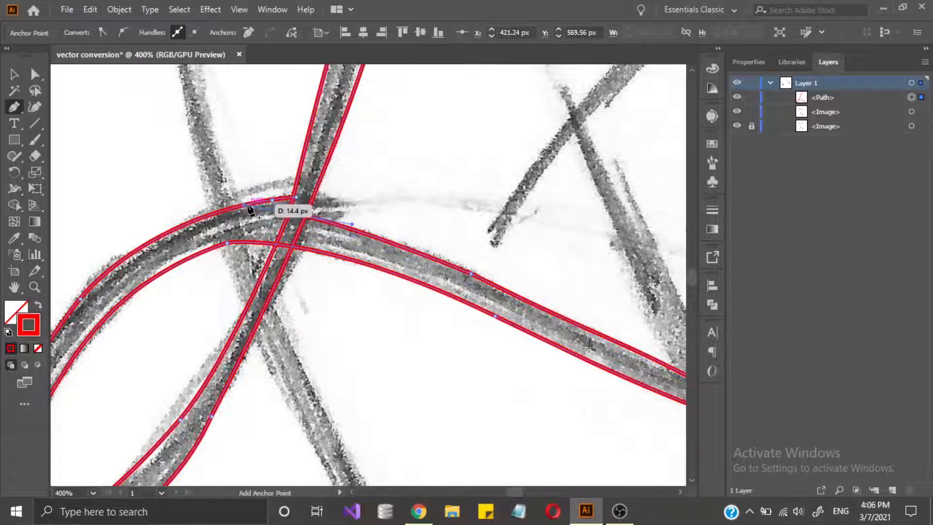
key("Escape")
Start a new path below the K's brush tip and trace the right edge of the brush-handle stroke toward its lower tip.
scroll(377, 256, "down", 4)
left_click_drag(370, 286, 394, 326)
scroll(394, 327, "up", 3)
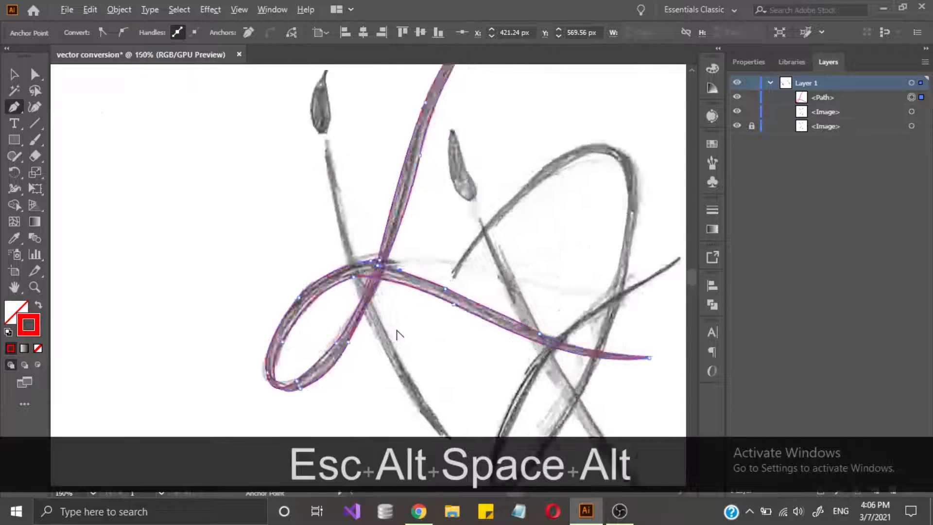
left_click_drag(365, 181, 344, 234)
left_click_drag(285, 163, 309, 271)
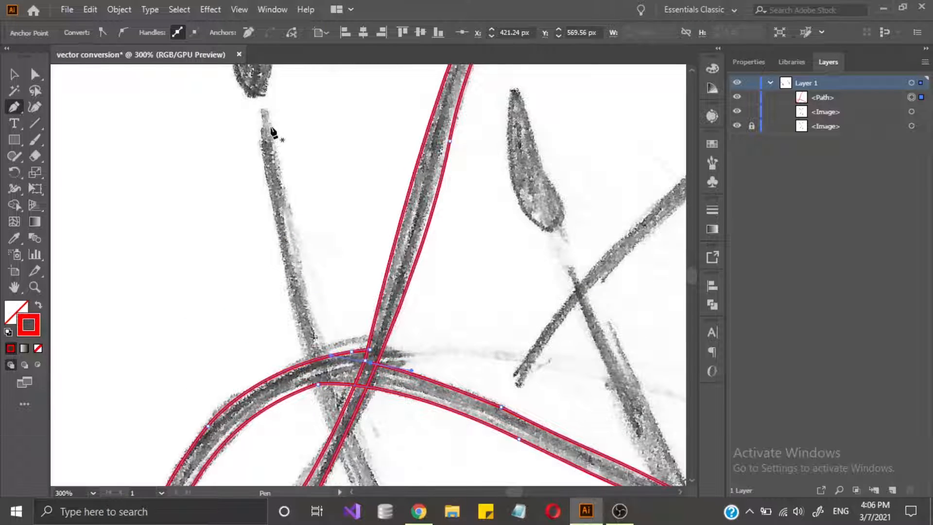
left_click(270, 126)
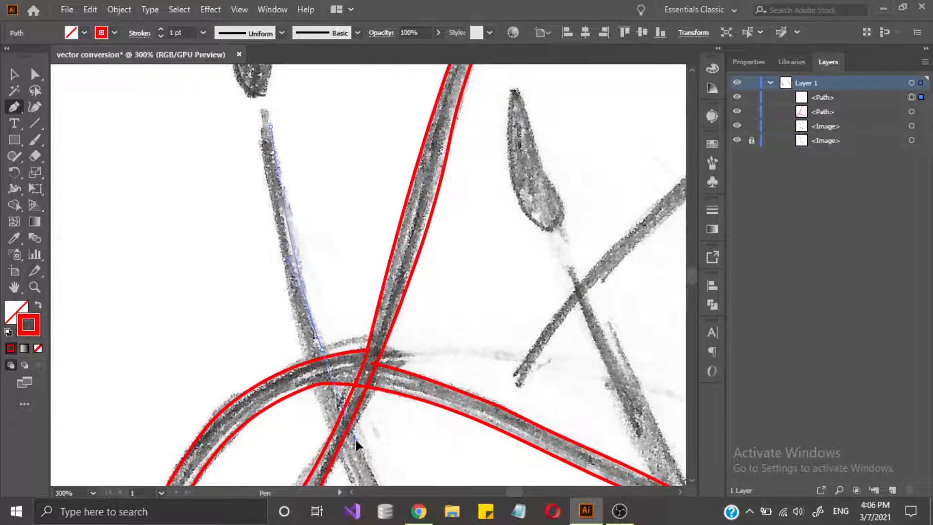
left_click_drag(355, 438, 266, 177)
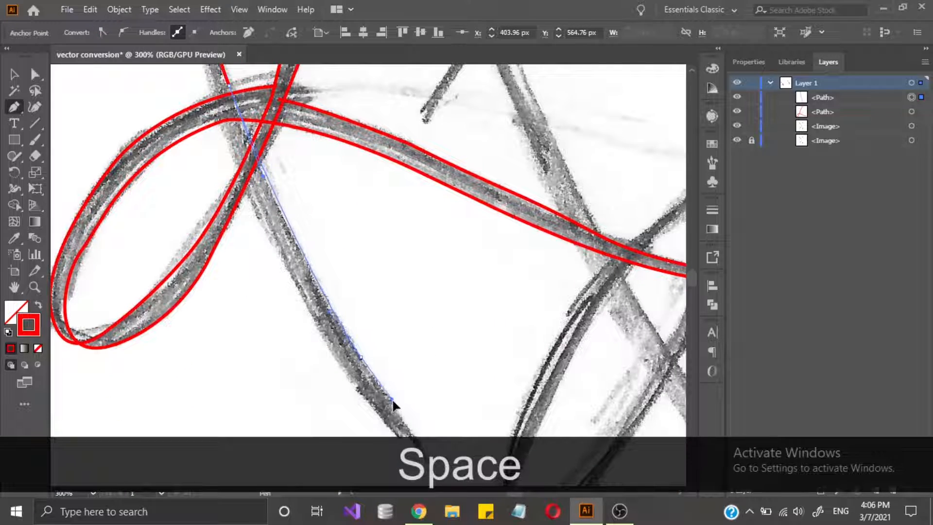
left_click_drag(392, 402, 194, 138)
Trace the left edge of the K's brush-handle stroke from its lower end back up past the loop crossing.
left_click_drag(159, 75, 125, 140)
left_click_drag(177, 179, 273, 323)
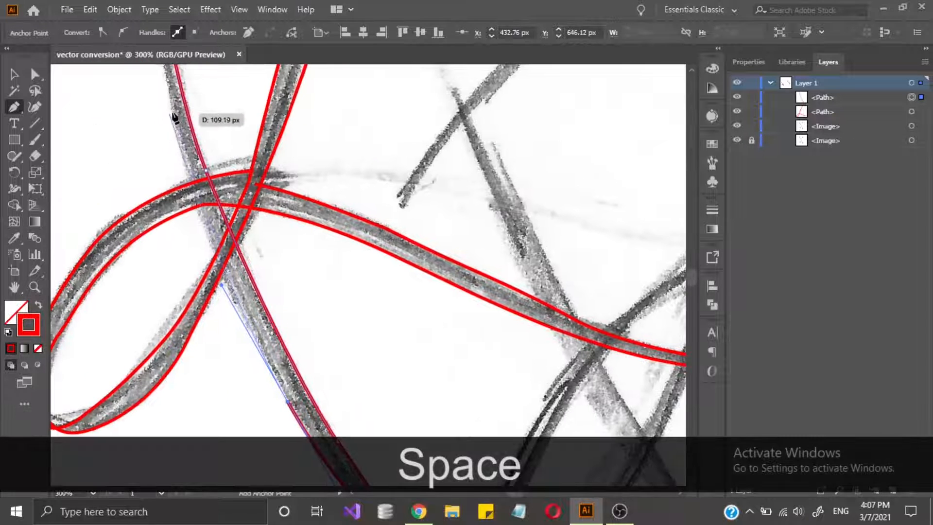
left_click(190, 188)
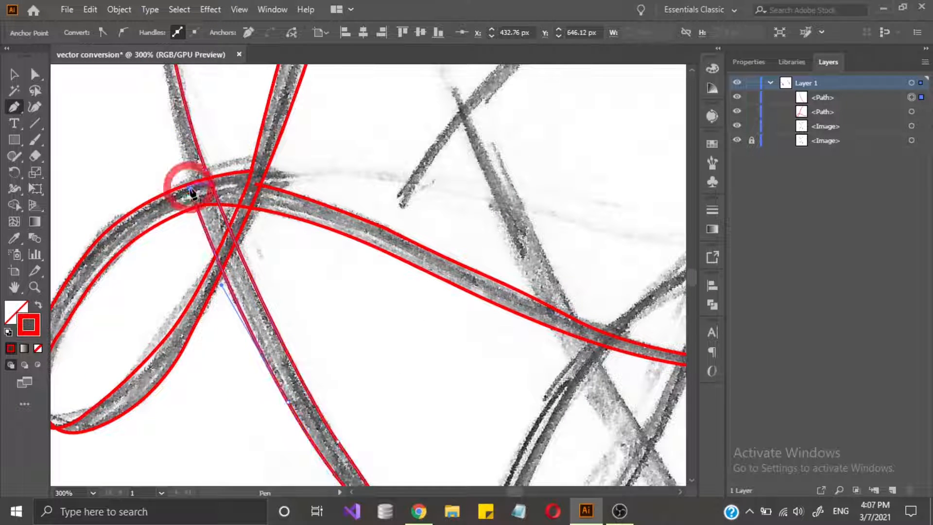
mouse_move(190, 191)
left_mouse_down()
mouse_move(248, 357)
mouse_move(219, 199)
left_mouse_up()
left_click_drag(227, 252, 228, 253)
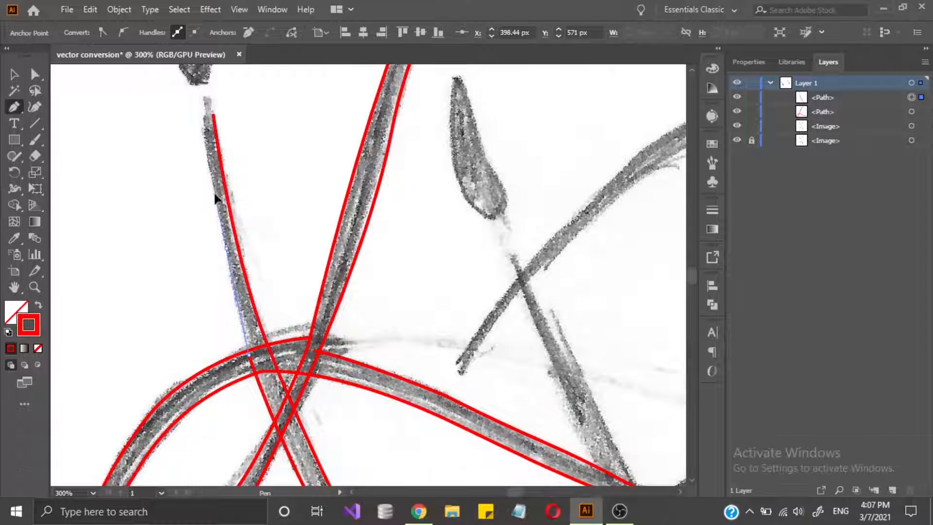
left_click_drag(214, 183, 217, 187)
left_click_drag(208, 118, 208, 119)
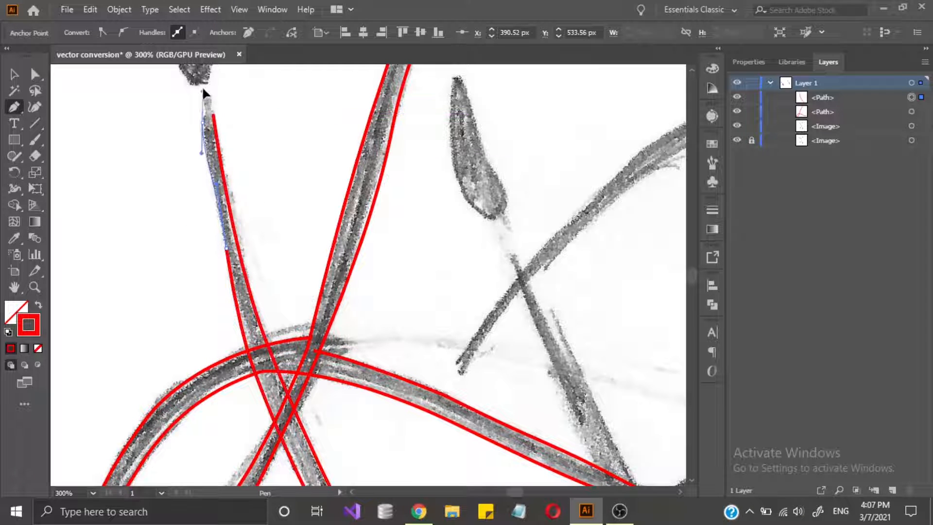
Close the brush-handle outline with a rounded upper end and adjust the curve handle above it.
left_click_drag(203, 82, 238, 240)
scroll(205, 110, "up", 5)
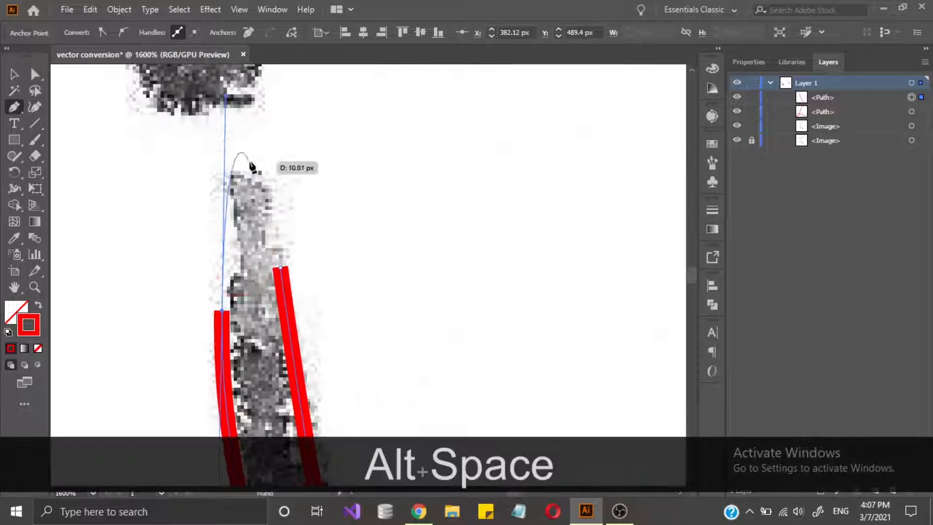
left_click_drag(281, 272, 280, 272)
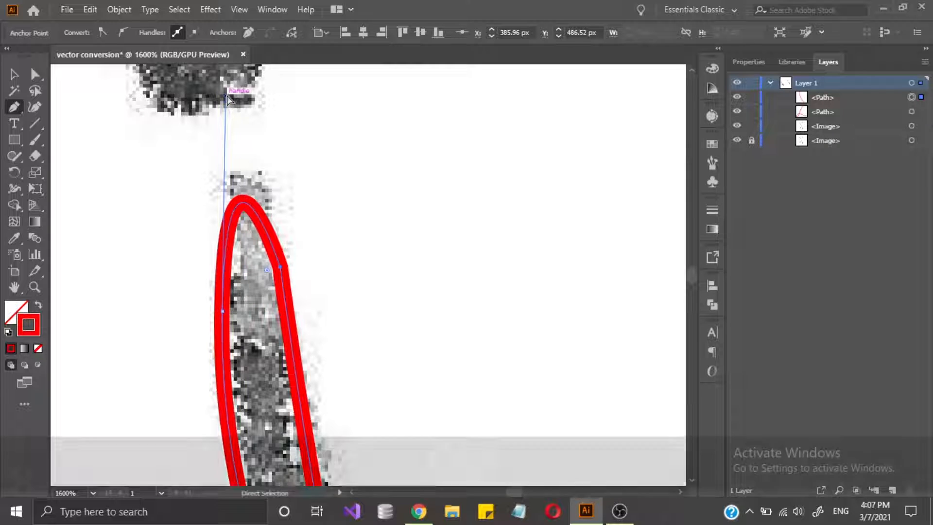
scroll(215, 195, "up", 3)
left_click_drag(214, 191, 222, 234)
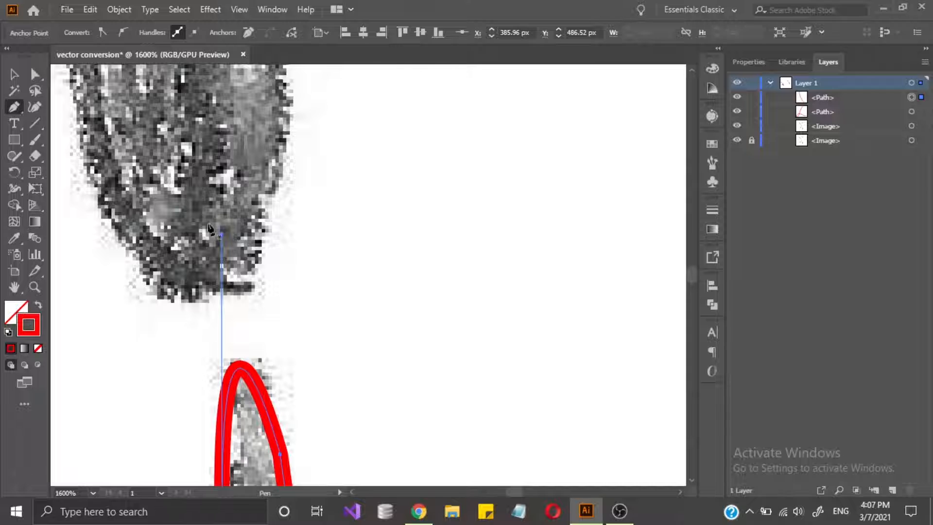
Reshape the brush-handle stroke's upper left edge by extending the lower handle of its top-left anchor along the sketch with Direct Selection.
scroll(244, 351, "down", 3)
left_click_drag(258, 343, 215, 137)
scroll(126, 208, "down", 3)
left_click_drag(247, 219, 374, 243)
scroll(317, 257, "up", 4)
left_click_drag(316, 260, 370, 209)
left_click(37, 74)
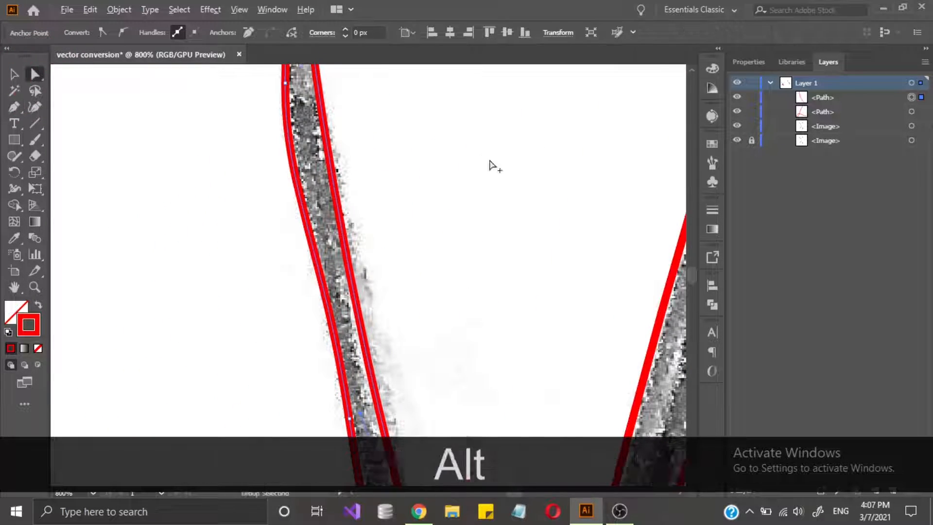
scroll(490, 165, "down", 2)
left_click(299, 125)
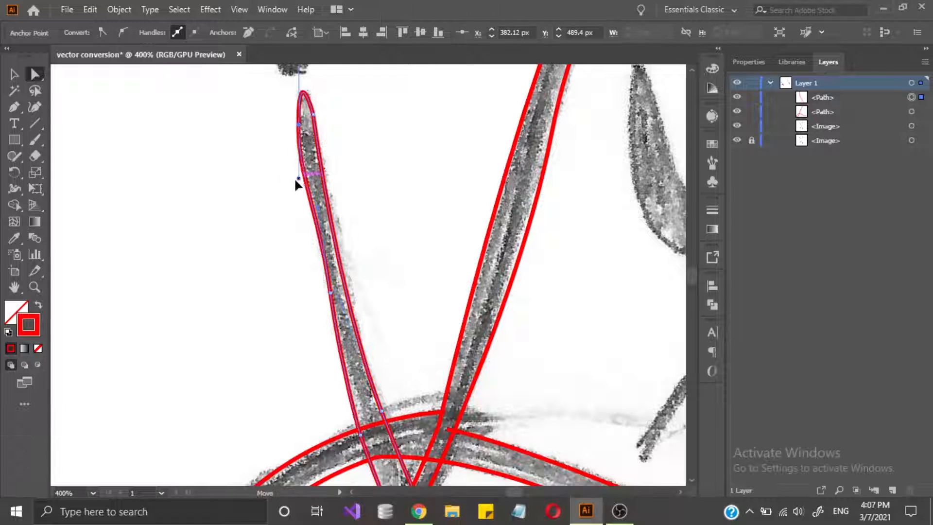
left_click_drag(311, 267, 315, 261)
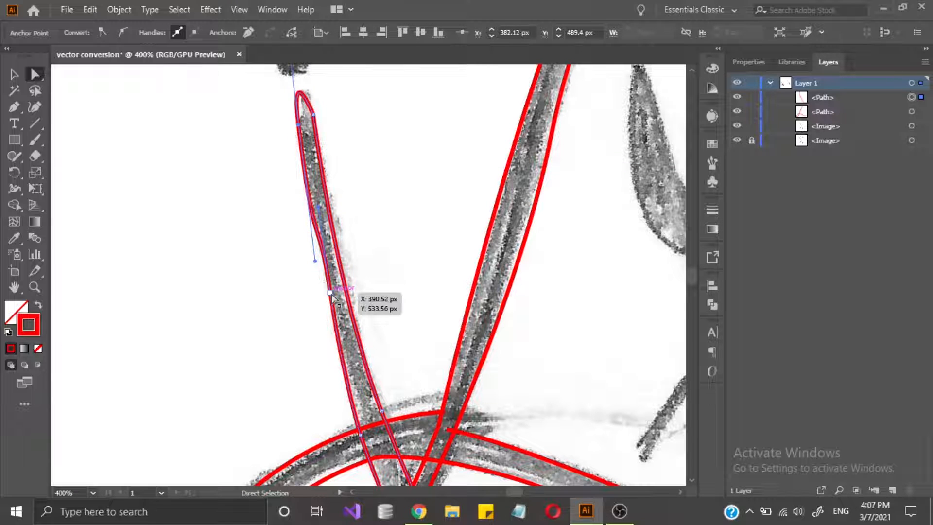
Smooth the bend in the brush-handle stroke's left edge by shortening the middle anchor's upper handle, and deselect the path.
scroll(324, 248, "up", 2)
scroll(311, 142, "down", 1)
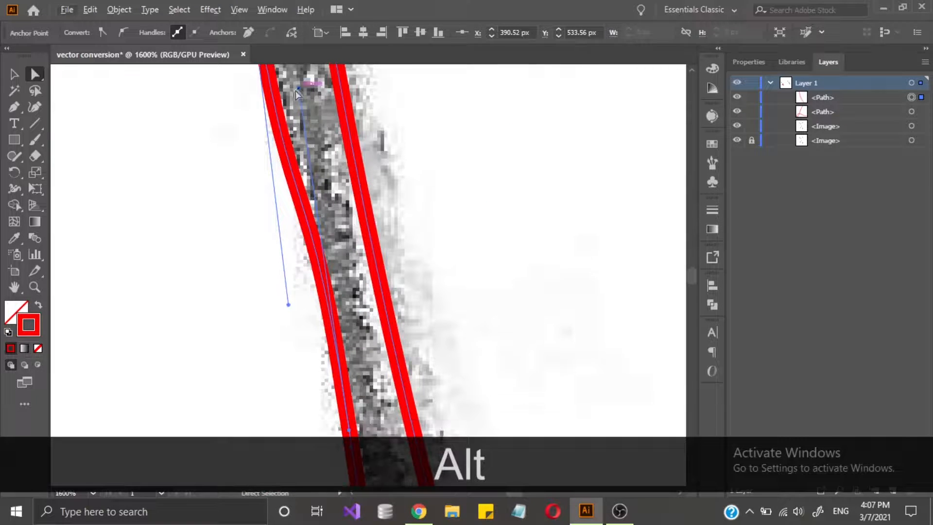
scroll(298, 219, "down", 3)
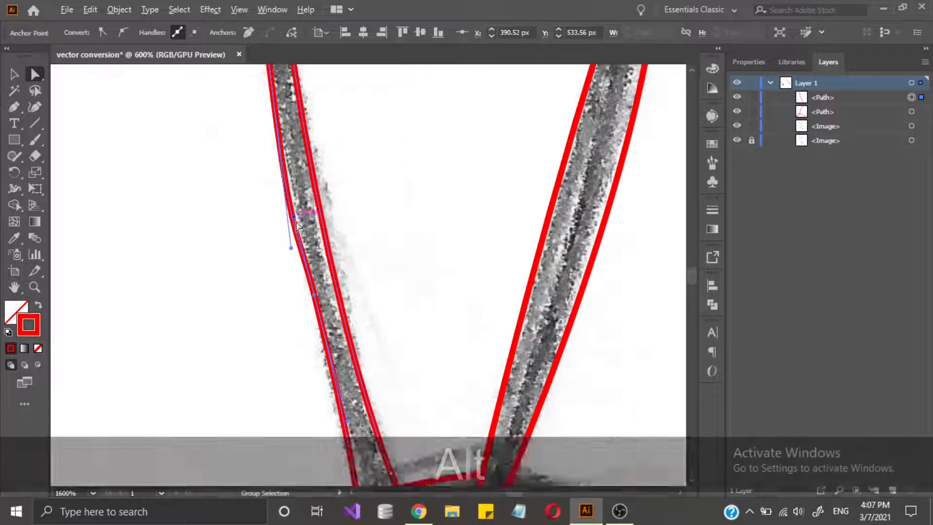
left_click_drag(300, 248, 299, 246)
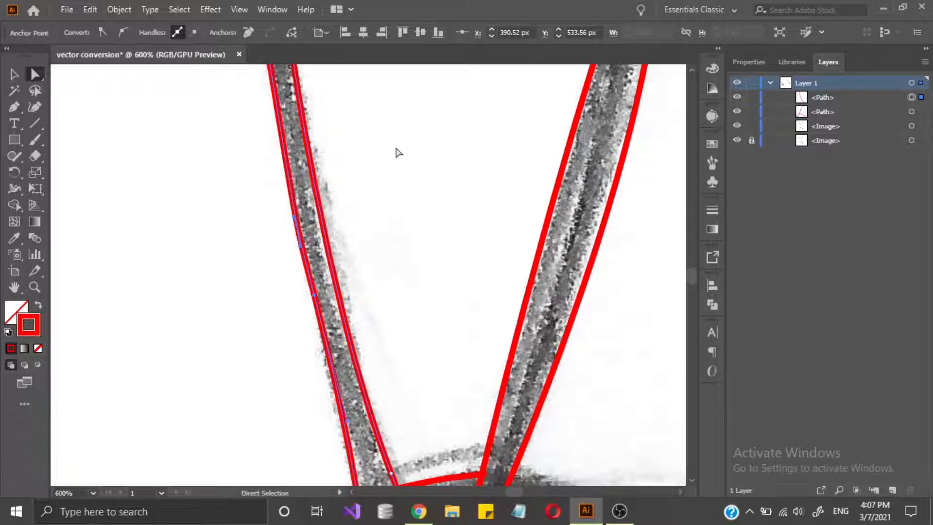
left_click(397, 151)
Examine the traced long stroke, loop and brush-handle outlines of the K against the sketch.
scroll(397, 151, "down", 4)
left_click_drag(397, 151, 339, 174)
left_click(373, 189)
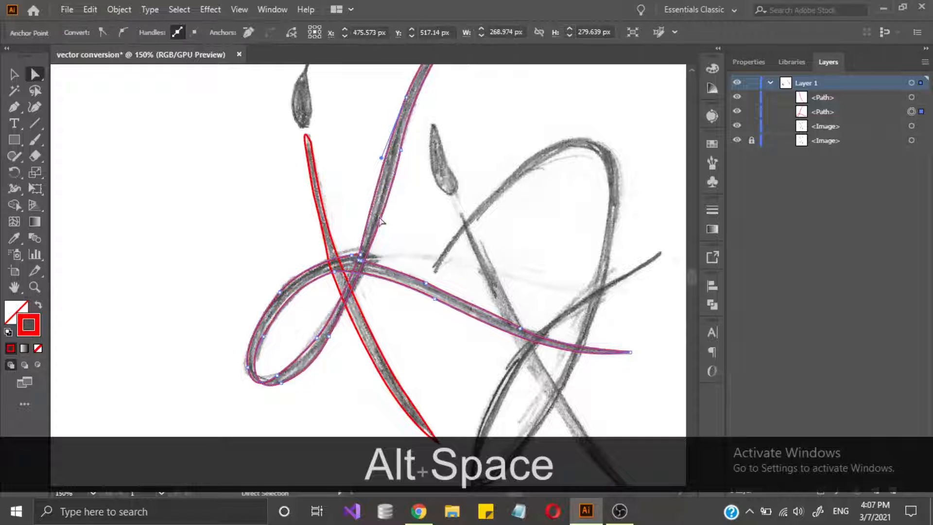
scroll(313, 380, "up", 4)
left_click_drag(257, 347, 346, 317)
scroll(345, 315, "down", 4)
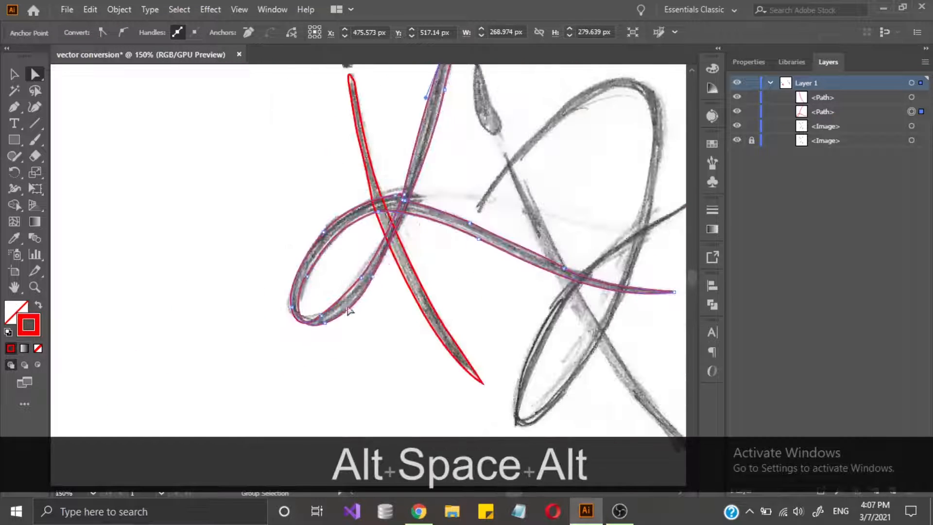
left_click_drag(425, 221, 290, 298)
scroll(86, 99, "up", 4)
Select both traced paths of the K together.
left_click(15, 75)
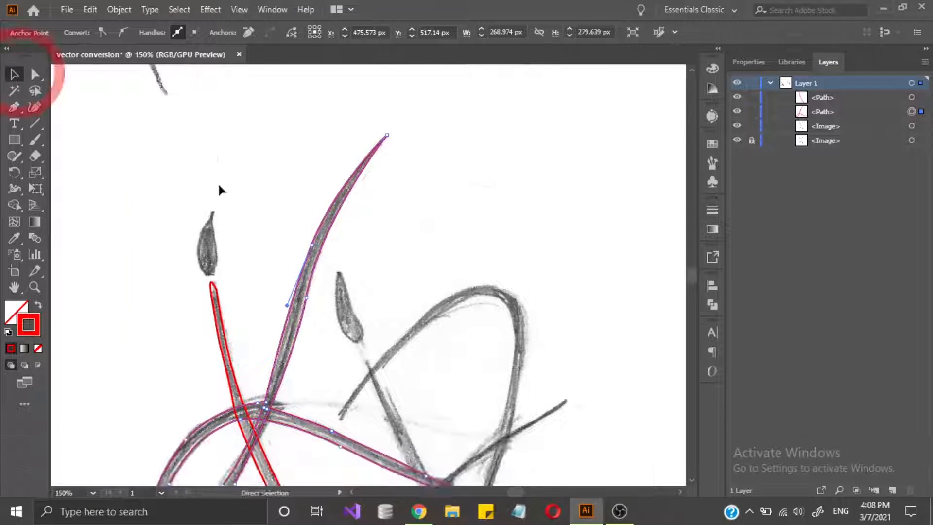
scroll(219, 185, "down", 4)
left_click(258, 253)
left_click(238, 260)
left_click(267, 270, "shift")
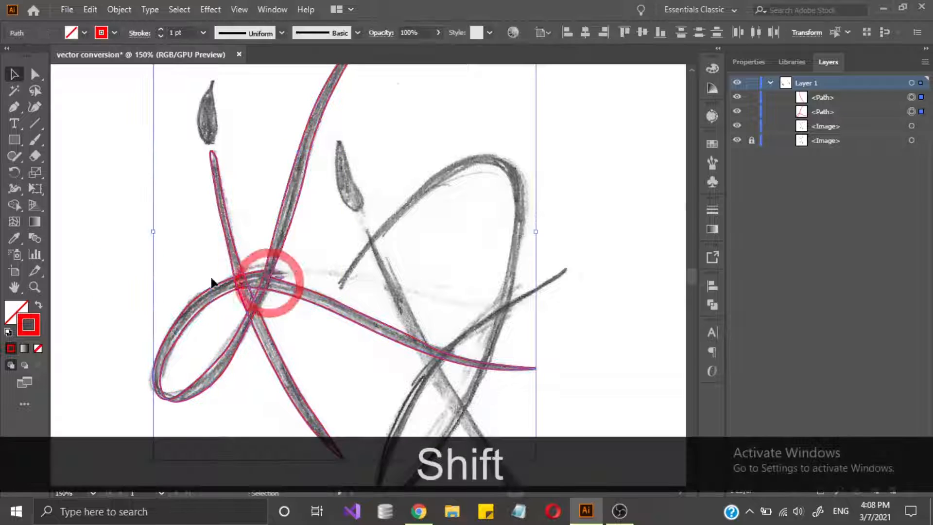
left_click(173, 171)
scroll(173, 171, "down", 3)
left_click_drag(174, 170, 230, 198)
left_click_drag(190, 146, 419, 347)
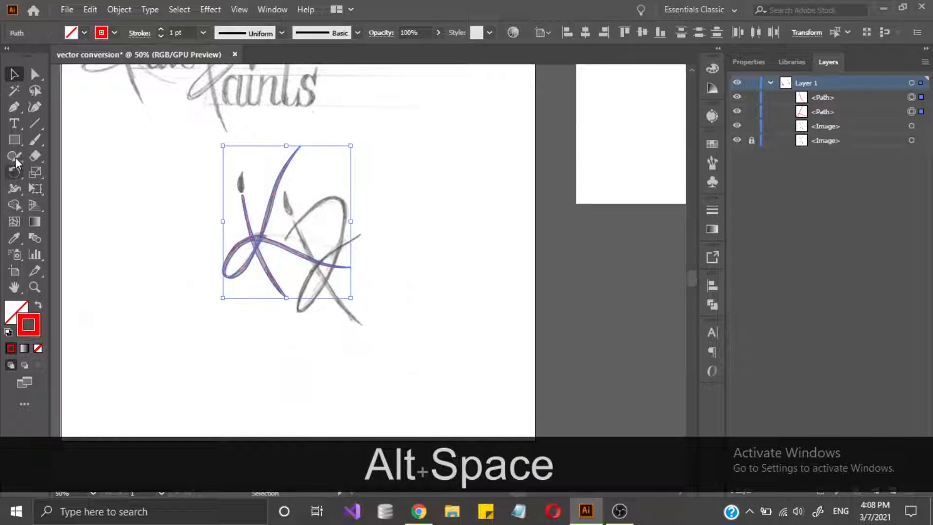
Merge the overlapping regions where the K's strokes cross and join the loop's stroke with the Shape Builder tool.
left_click(15, 203)
scroll(273, 246, "up", 5)
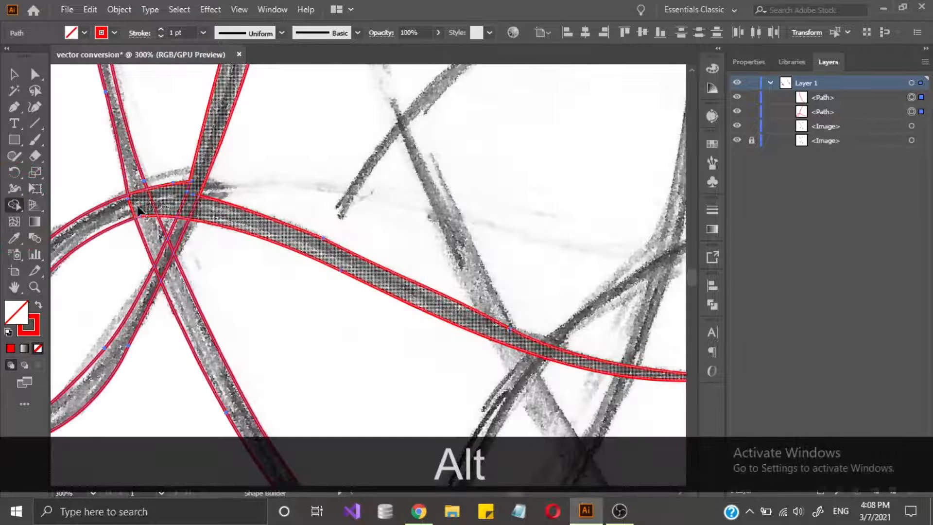
left_click_drag(137, 206, 137, 205)
mouse_move(158, 209)
left_mouse_down()
mouse_move(268, 188)
mouse_move(215, 200)
mouse_move(267, 214)
mouse_move(294, 287)
mouse_move(294, 191)
left_mouse_up()
left_click_drag(284, 229, 282, 229)
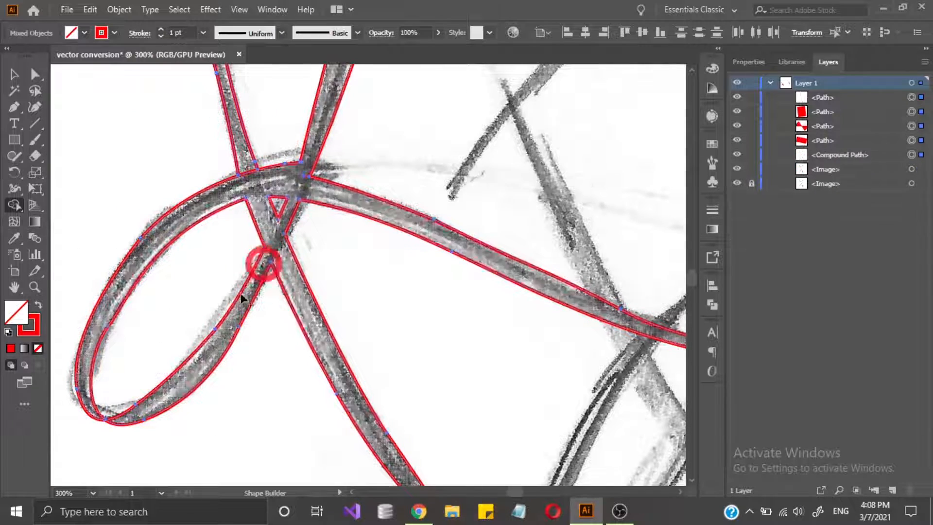
mouse_move(248, 167)
left_mouse_down()
mouse_move(312, 150)
mouse_move(155, 397)
left_mouse_up()
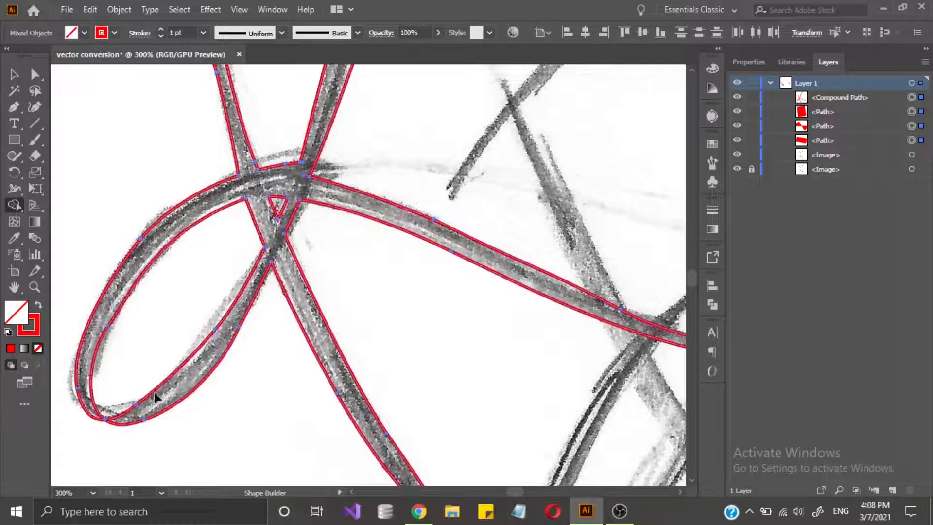
Try to merge the regions at the loop's lower end with Shape Builder, and undo the merge.
mouse_move(101, 418)
left_mouse_down()
mouse_move(136, 416)
mouse_move(210, 373)
left_mouse_up()
key("space")
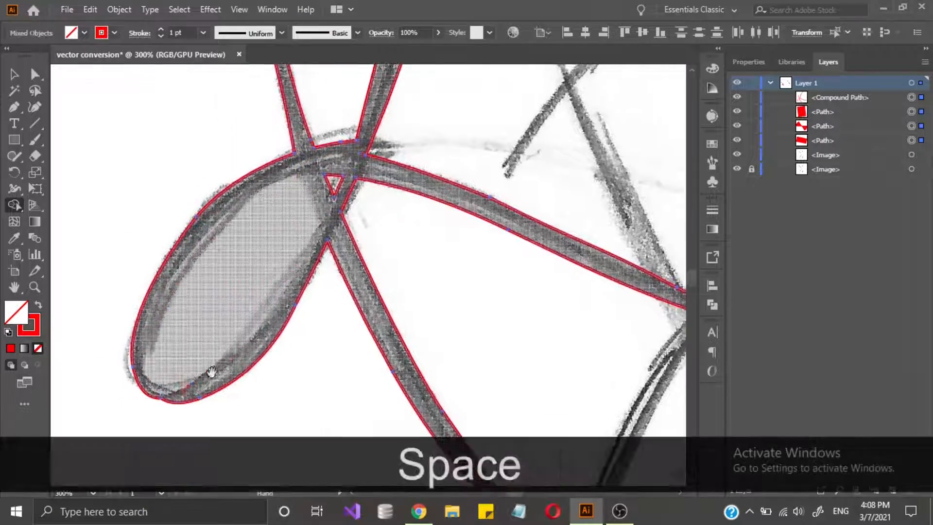
key("ctrl+z")
Examine how the loop's inner and outer outlines cross at its lower end.
scroll(145, 398, "up", 8)
scroll(258, 295, "down", 4)
key("space")
left_click_drag(265, 287, 207, 304)
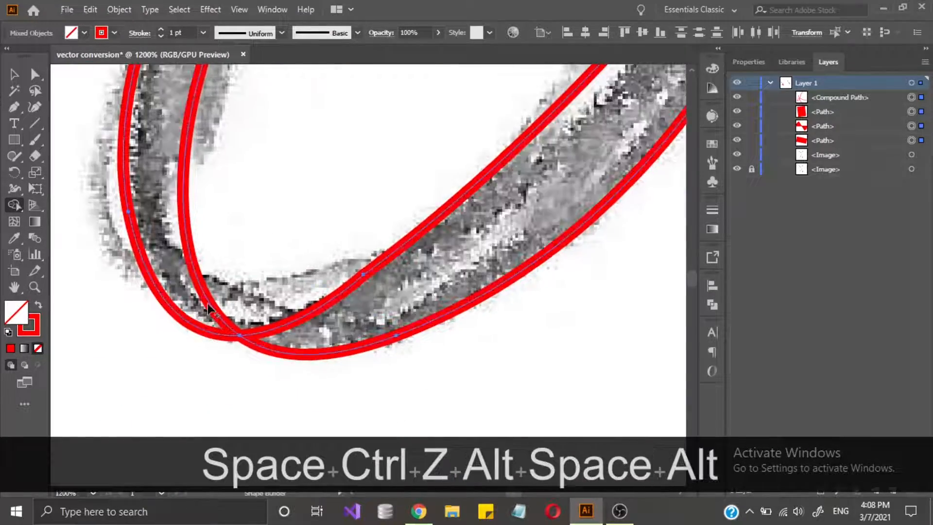
scroll(208, 304, "down", 4)
key("space")
left_click_drag(359, 208, 422, 104)
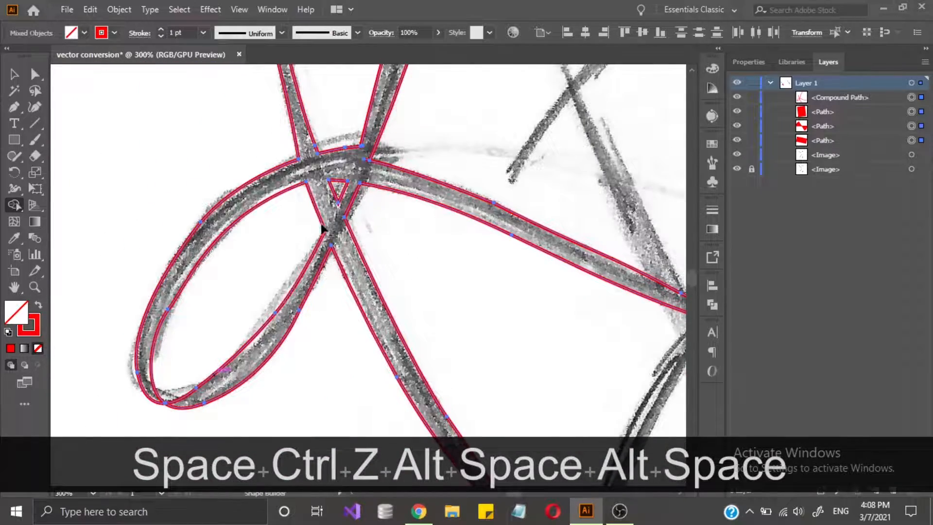
Merge the small triangular gap at the K's crossing into the surrounding shape with Shape Builder.
scroll(219, 322, "down", 4, "alt")
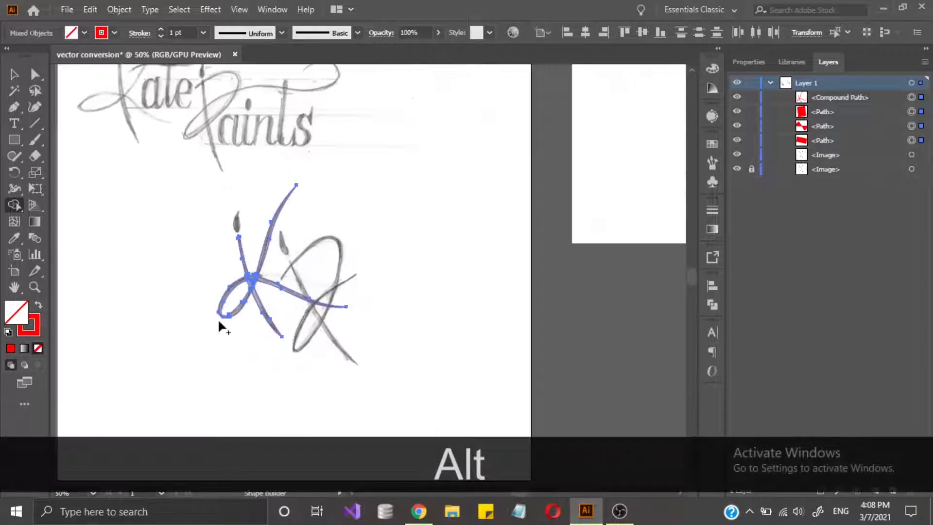
scroll(214, 324, "up", 3, "alt")
left_click_drag(360, 153, 363, 147)
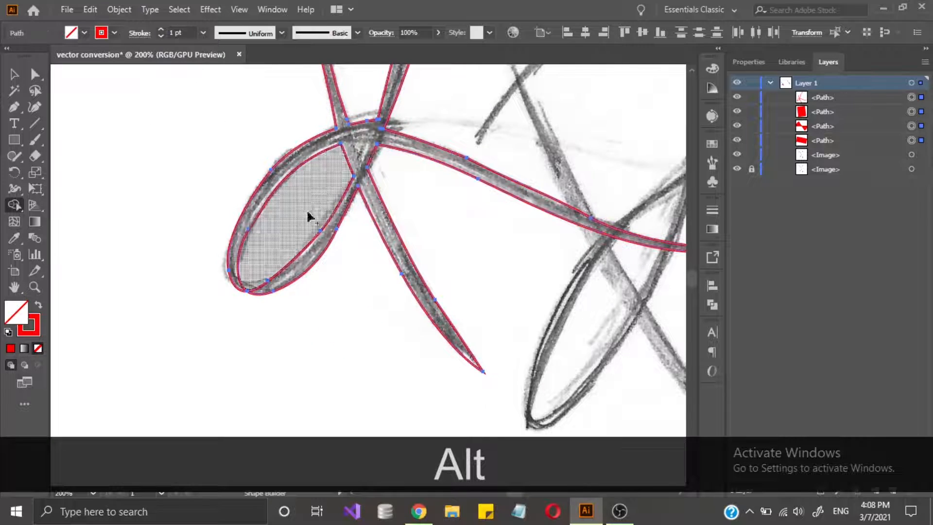
Draw a closed patch with the Pen tool across the loop's lower end, following the curved inner and outer edges of the sketch.
scroll(270, 292, "up", 5, "alt")
left_click_drag(271, 293, 331, 345)
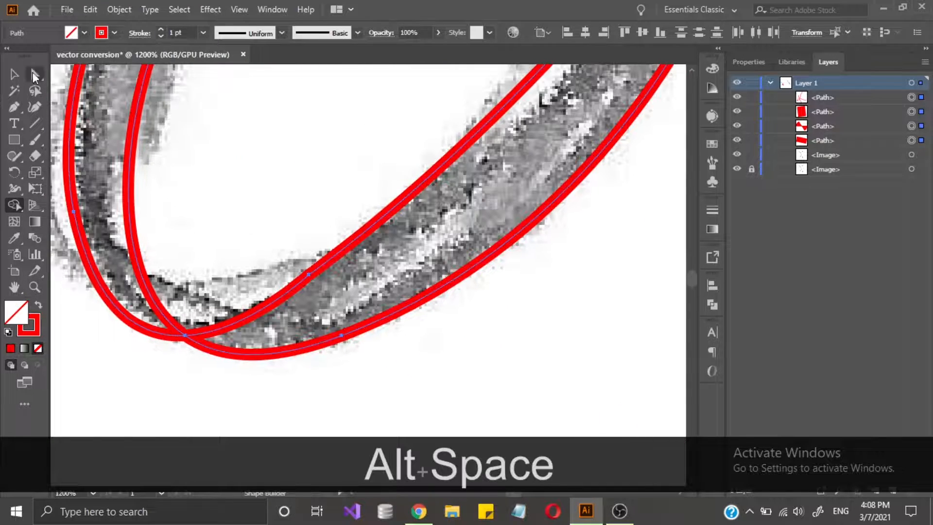
left_click(14, 108)
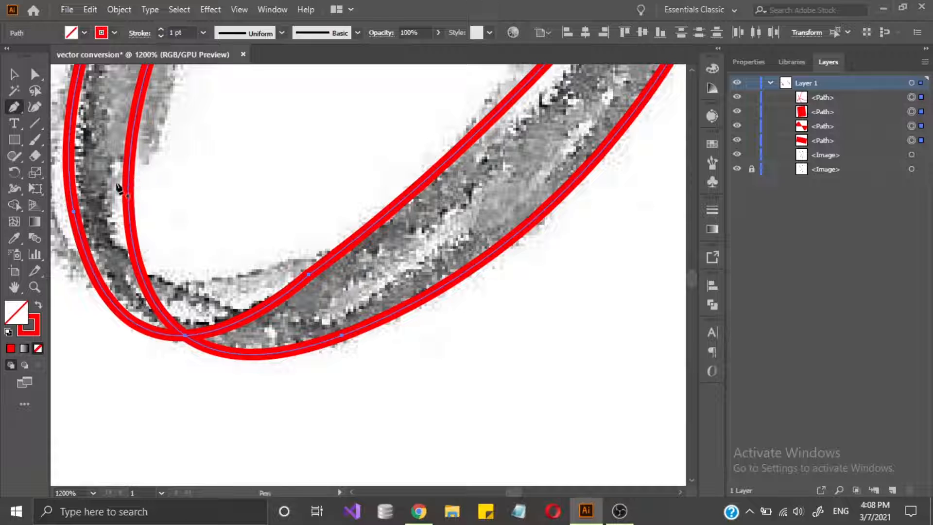
left_click(118, 183)
left_click_drag(363, 233, 386, 222)
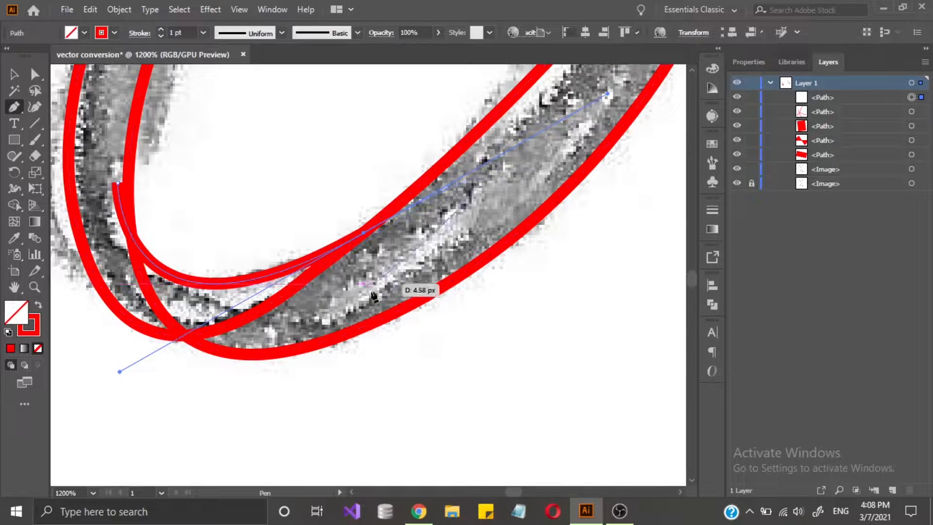
left_click_drag(344, 333, 99, 304)
left_click_drag(90, 234, 129, 165)
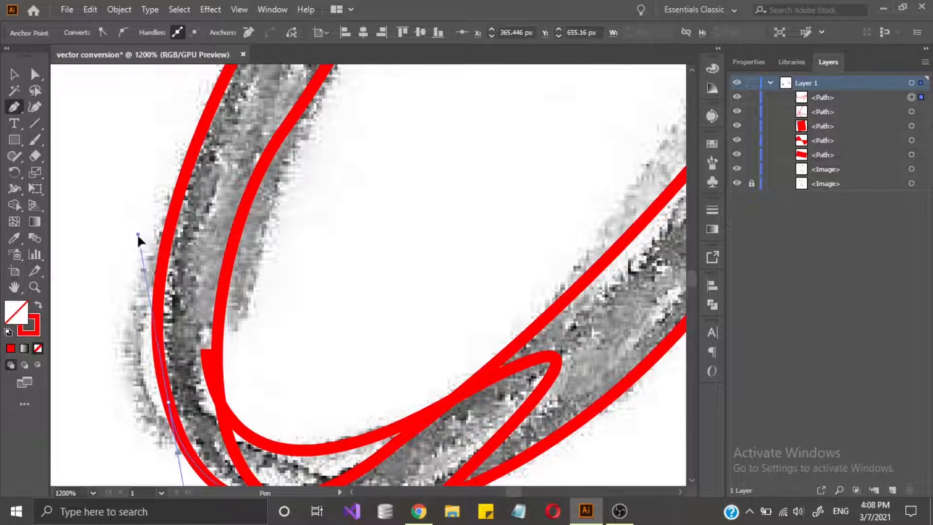
left_click_drag(138, 234, 140, 235)
scroll(139, 236, "down", 5)
left_click(206, 266)
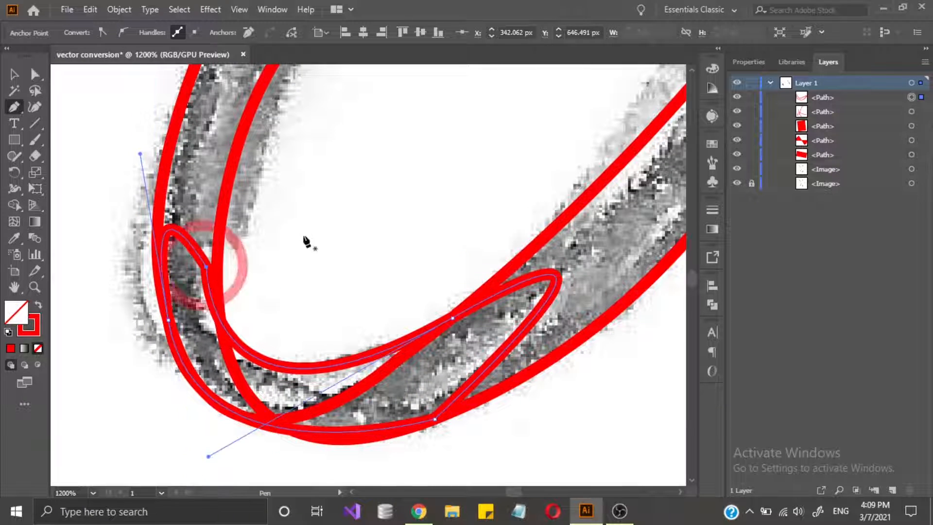
Merge the new patch, the loop's outline and the small notch at its lower end with the Shape Builder tool.
left_click(14, 75)
left_click(168, 138)
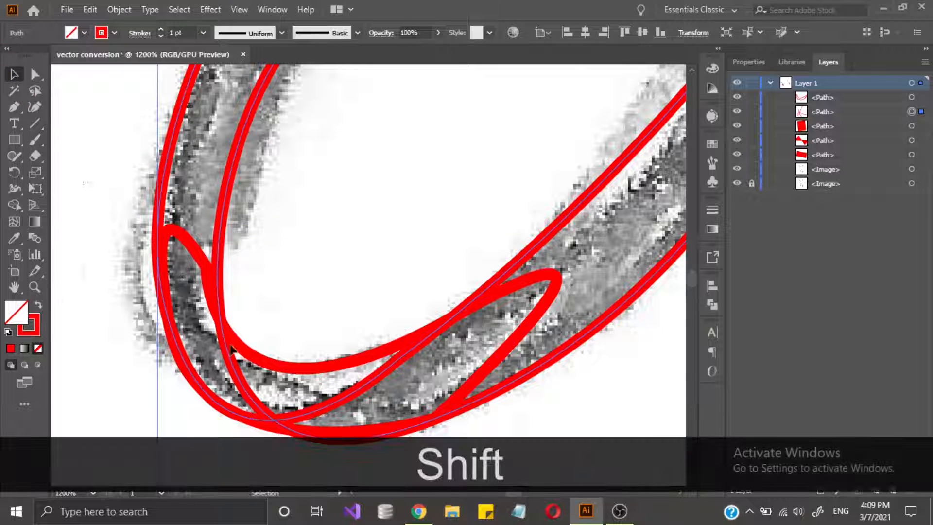
mouse_move(184, 209)
left_mouse_down()
mouse_move(246, 395)
mouse_move(464, 363)
left_mouse_up()
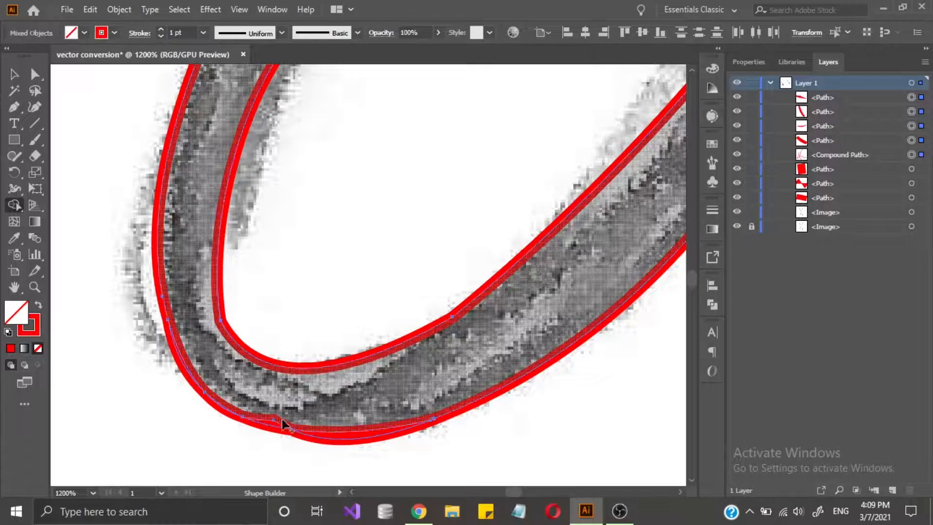
scroll(290, 421, "up", 3)
left_click_drag(294, 377, 250, 257)
scroll(250, 257, "down", 1)
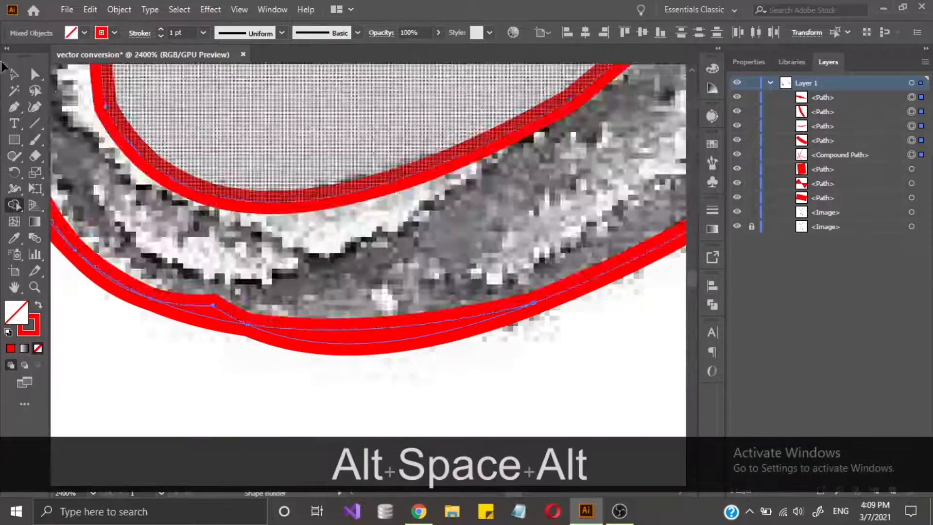
left_click(230, 310, "alt")
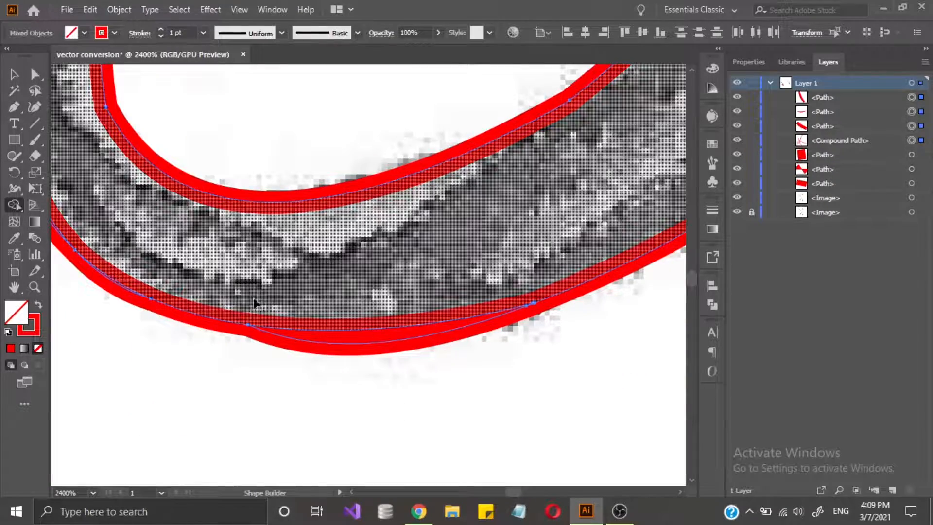
Delete the leftover crescent-shaped sliver beneath the loop's lower end.
left_click(26, 74)
left_click(187, 358)
left_click(301, 345)
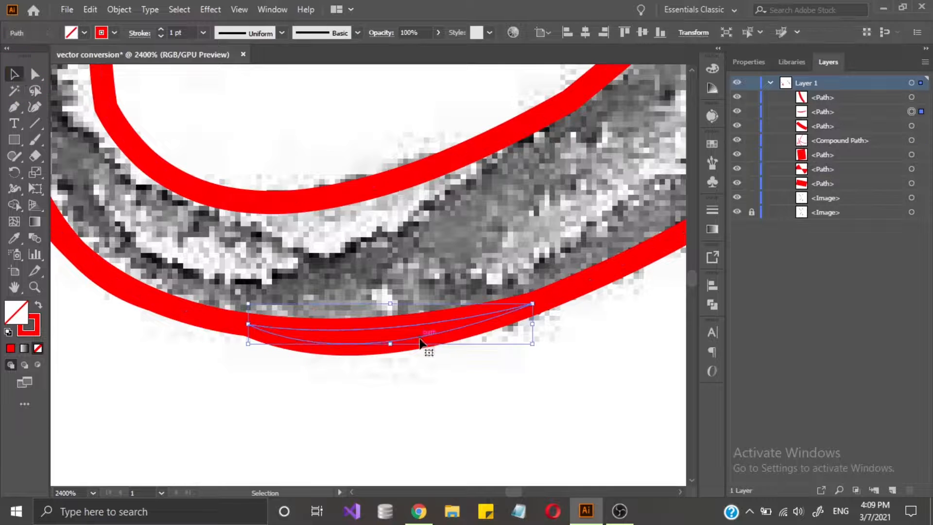
key("Delete")
scroll(306, 302, "down", 4)
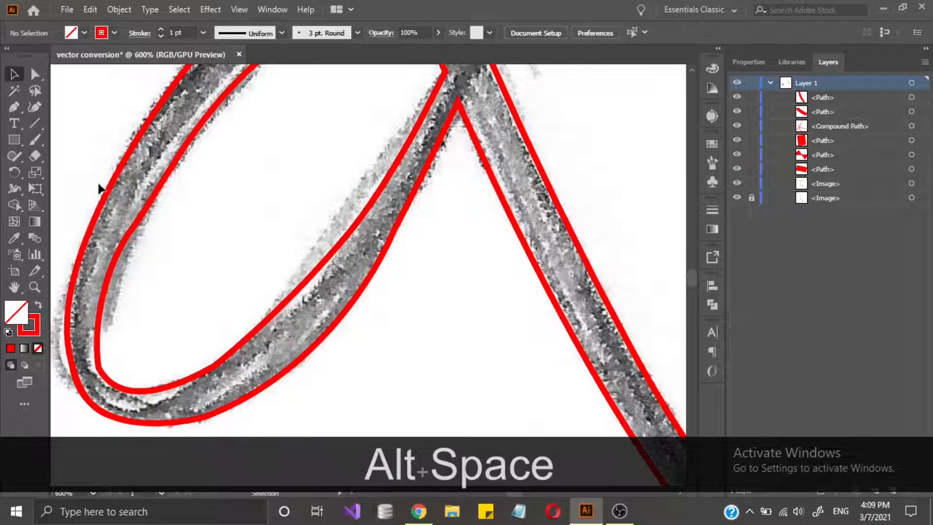
Smooth the bend on the left side of the loop's inner outline by adjusting its anchor handle with Direct Selection.
left_click(142, 217)
left_click(128, 236)
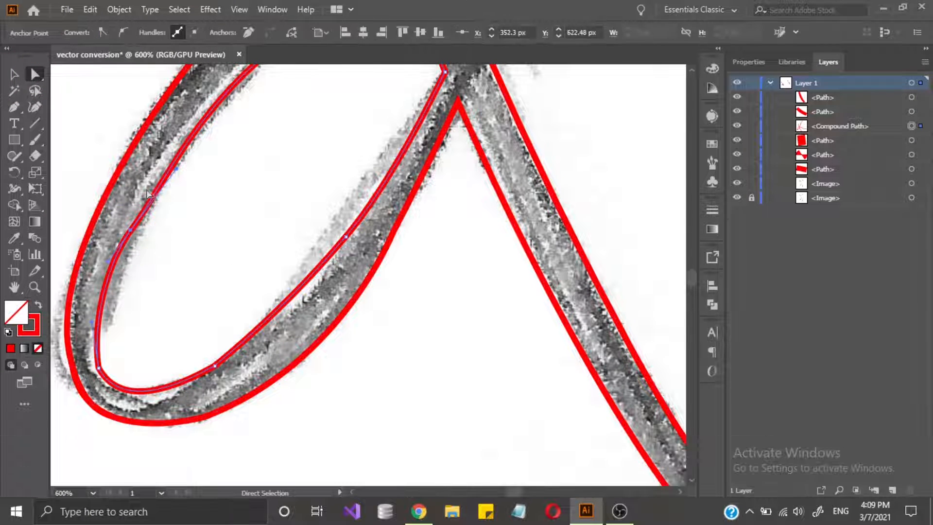
scroll(147, 205, "up", 2)
left_click_drag(147, 205, 239, 230)
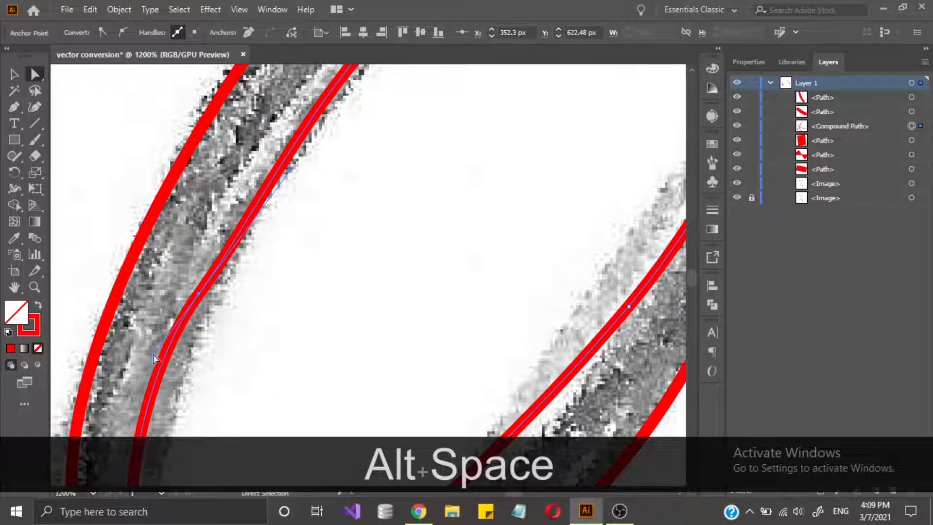
left_click_drag(154, 358, 157, 360)
left_click(286, 319)
scroll(285, 322, "down", 3)
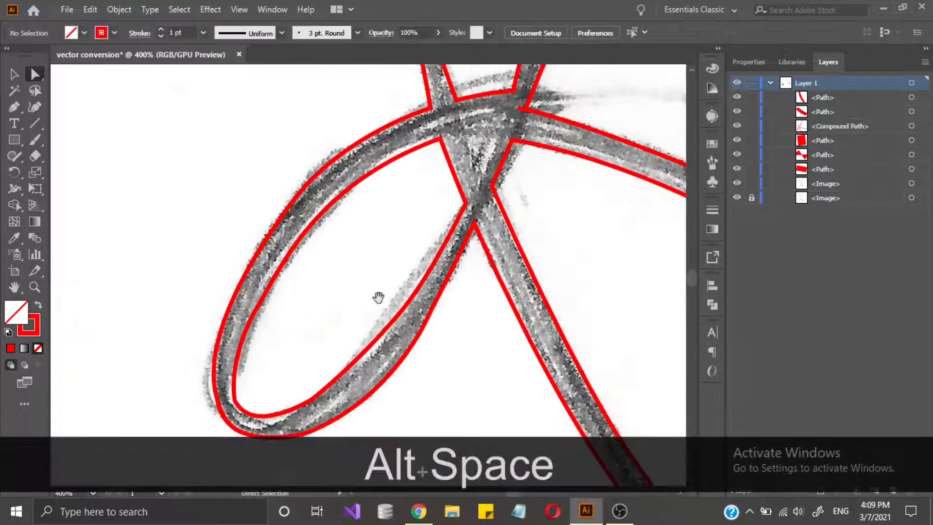
Refine the curve of the loop's outer outline along its lower-right side to follow the sketch.
left_click_drag(378, 297, 223, 254)
left_click(262, 297)
scroll(264, 301, "up", 3)
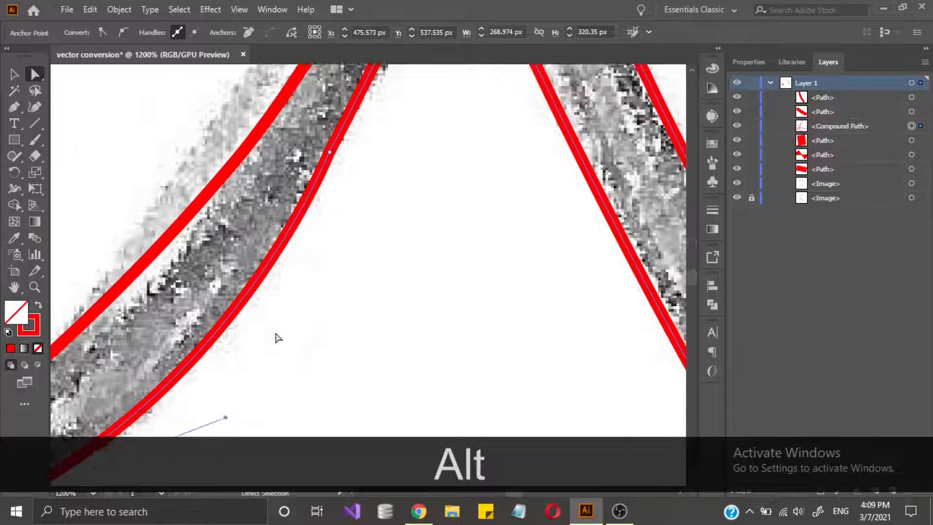
scroll(276, 334, "down", 2)
left_click_drag(224, 353, 202, 345)
scroll(202, 348, "down", 3)
left_click_drag(240, 281, 332, 339)
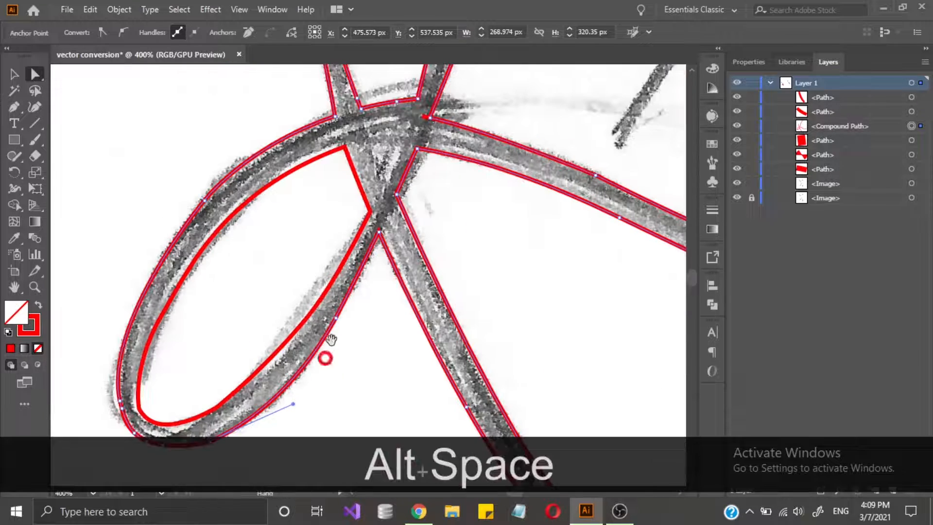
Adjust the anchor and handles on the right side of the loop's inner outline to fit the sketched stroke.
left_click(339, 279)
scroll(338, 279, "up", 3)
left_click_drag(386, 215, 377, 209)
scroll(377, 209, "down", 2)
left_click_drag(245, 343, 221, 346)
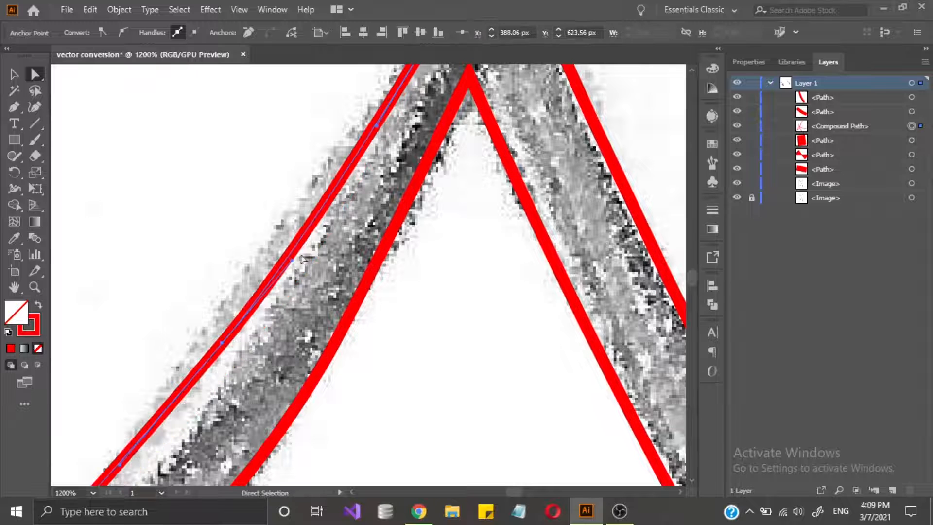
mouse_move(290, 252)
left_mouse_down()
mouse_move(301, 259)
mouse_move(296, 252)
left_mouse_up()
left_click(195, 272)
scroll(195, 272, "down", 3)
left_click_drag(203, 271, 278, 231)
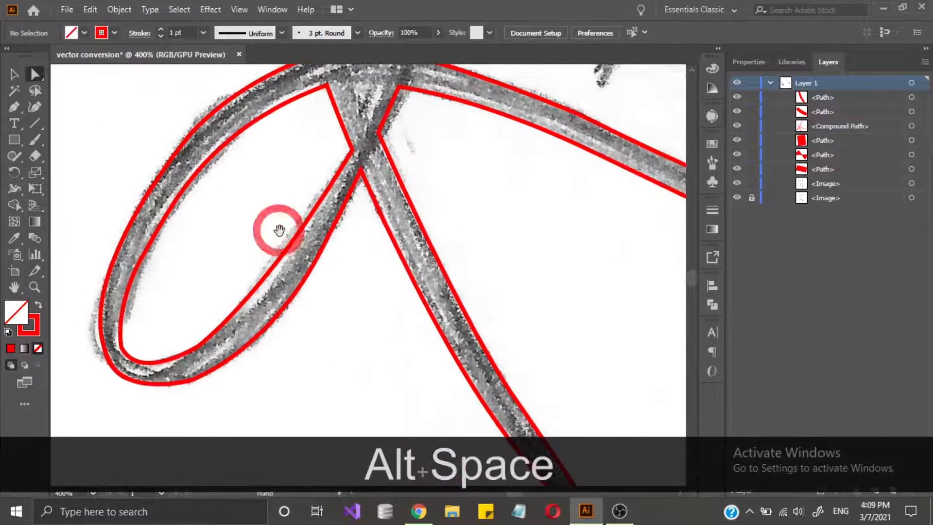
Delete the short stray segment sticking out where the tall stroke meets the long curved stroke.
left_click_drag(357, 198, 345, 382)
left_click_drag(372, 224, 317, 323)
left_click(342, 329)
scroll(358, 334, "up", 5)
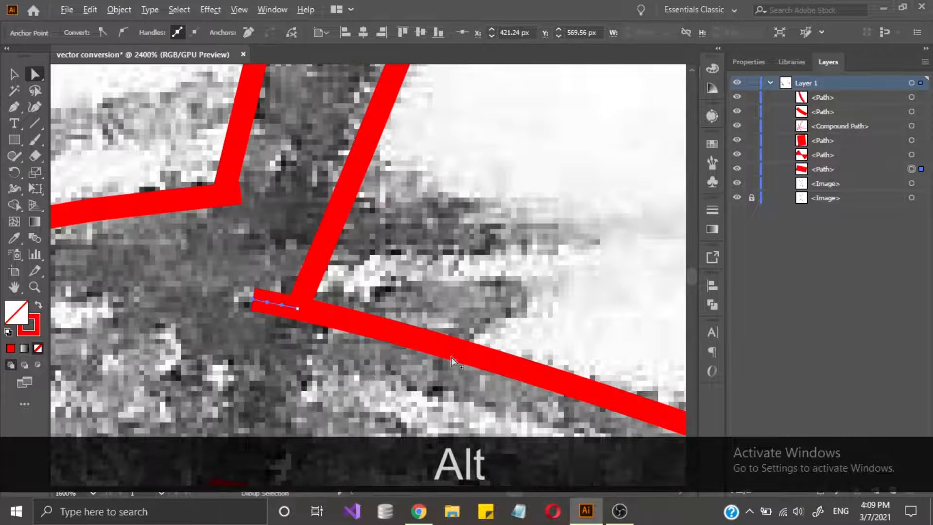
key("Delete")
Try to move the corner anchor at the base of the tall stroke's left edge, and undo the move.
left_click(235, 192)
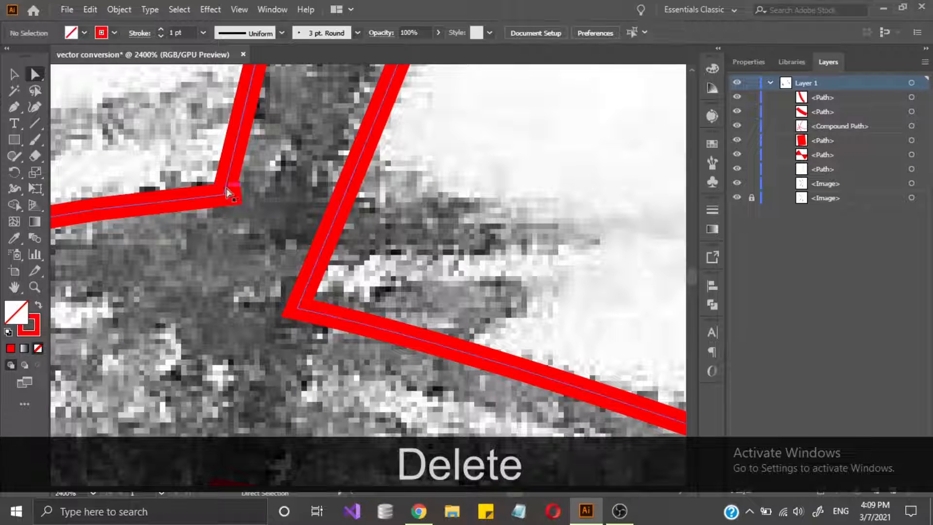
left_click(226, 194)
left_click(235, 199)
left_click(224, 195)
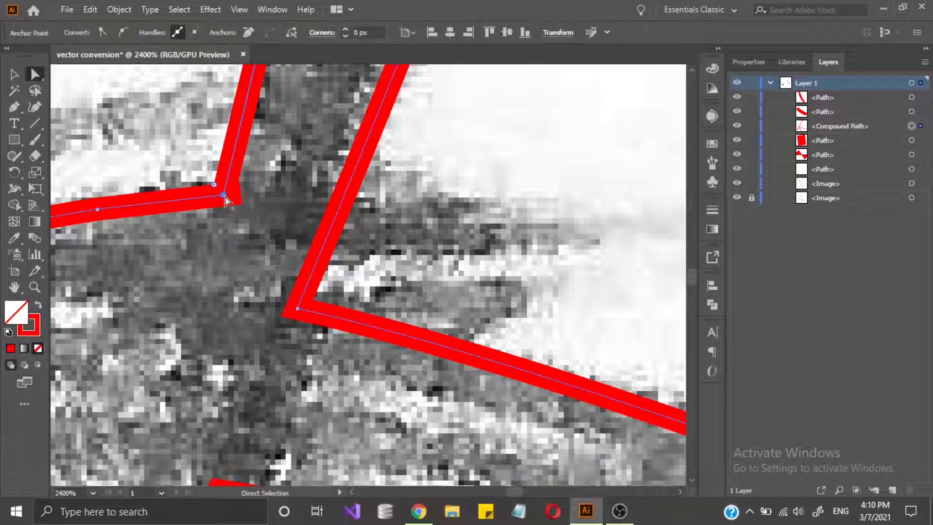
left_click_drag(224, 196, 166, 169)
left_click(234, 200)
key("ctrl+z")
key("ctrl+z")
key("ctrl+z")
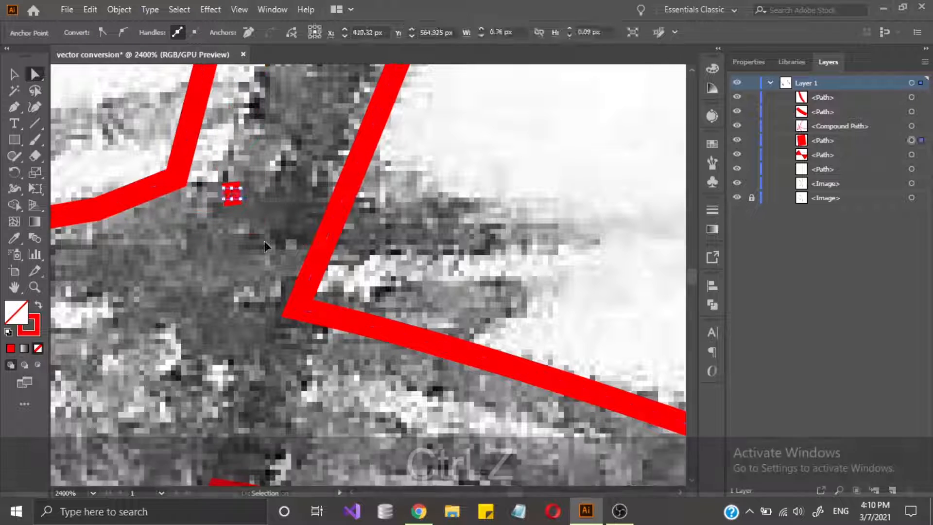
Delete the tiny stray fragment at the corner on the base of the tall stroke's left edge.
key("Delete")
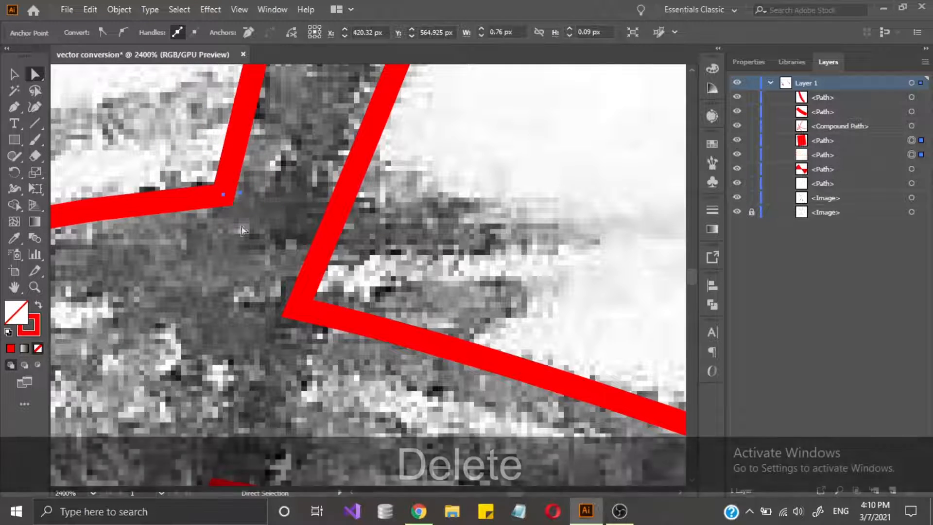
scroll(233, 214, "down", 5)
Reshape the tall stroke's right edge by adjusting its handles and shifting the corner anchor at its base slightly outward.
left_click_drag(311, 156, 322, 306)
left_click_drag(337, 204, 264, 345)
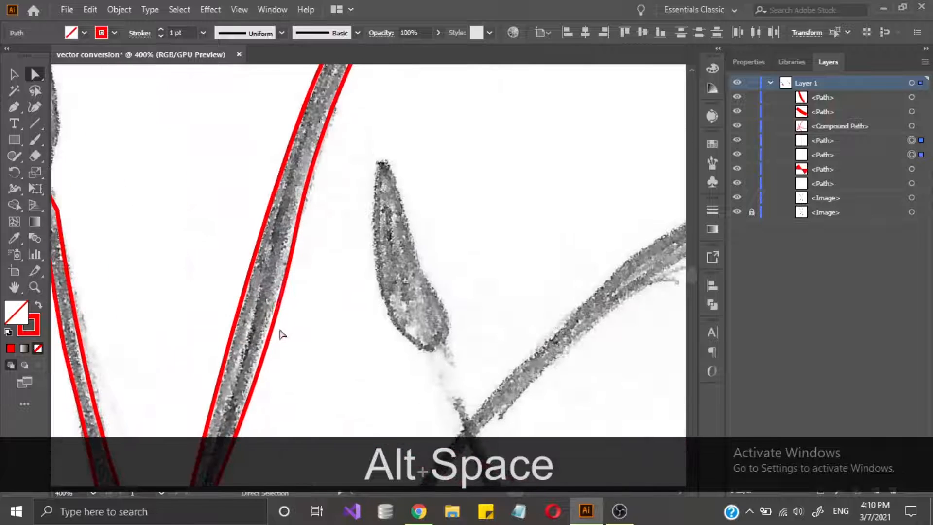
left_click(277, 311)
scroll(275, 336, "down", 2)
left_click_drag(277, 245, 272, 243)
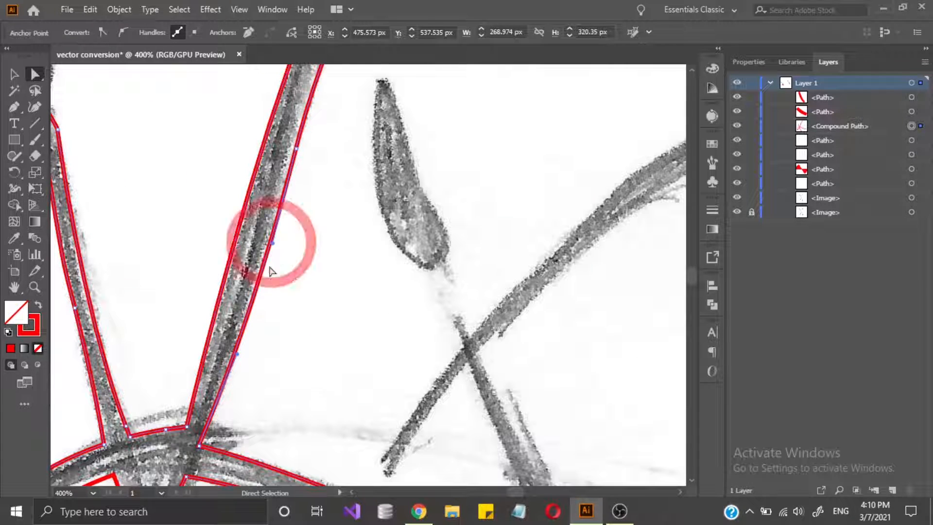
left_click(199, 446)
left_click_drag(198, 448, 201, 448)
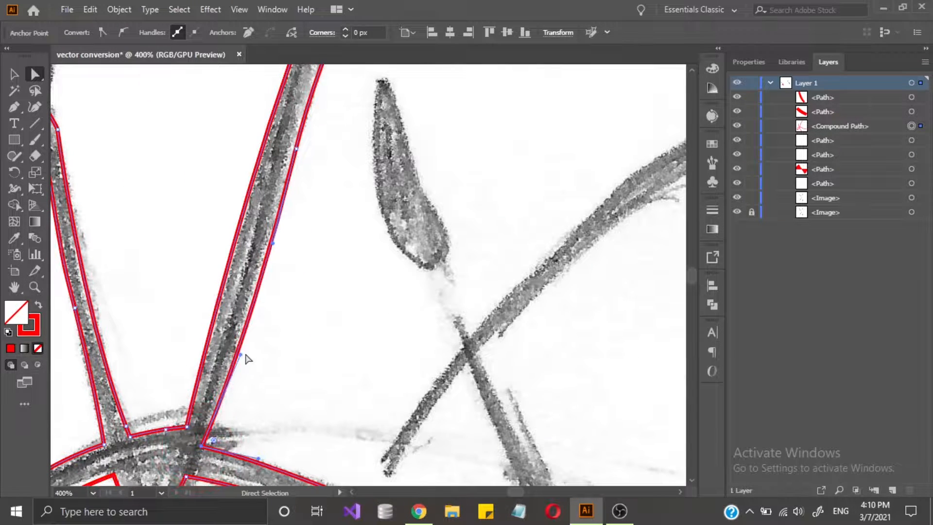
left_click_drag(271, 244, 264, 245)
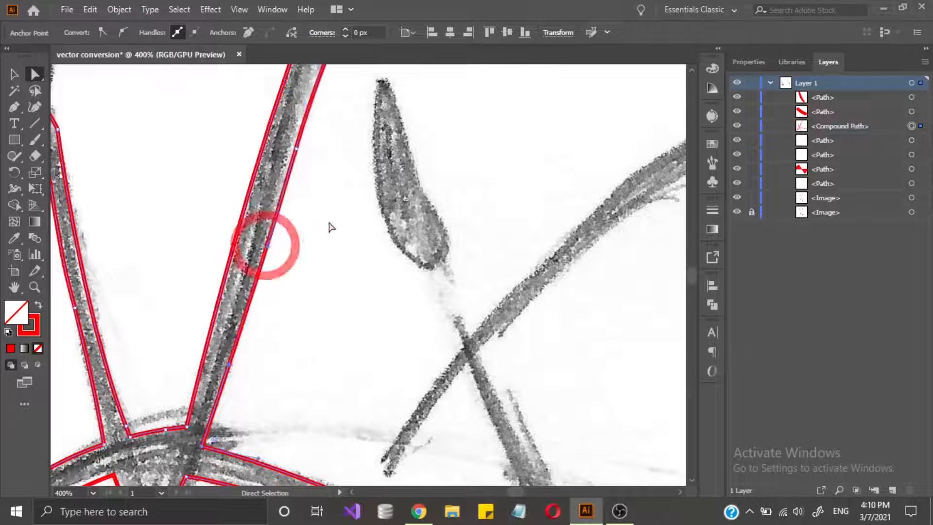
left_click(329, 225)
Straighten the lower part of the short stroke's left edge by adjusting its curve handle.
scroll(329, 226, "down", 2)
left_click_drag(328, 221, 333, 156)
left_click_drag(205, 153, 237, 235)
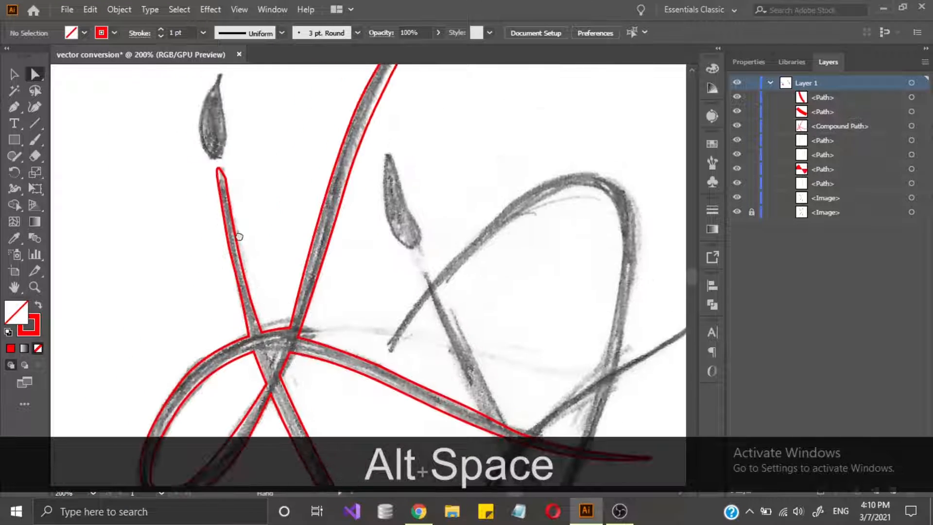
scroll(241, 305, "up", 5)
left_click(268, 332)
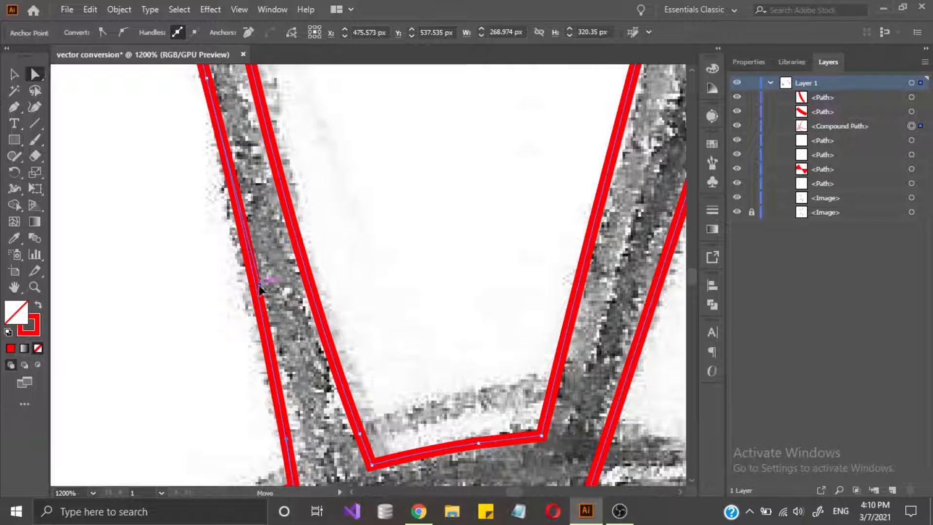
left_click_drag(260, 289, 252, 293)
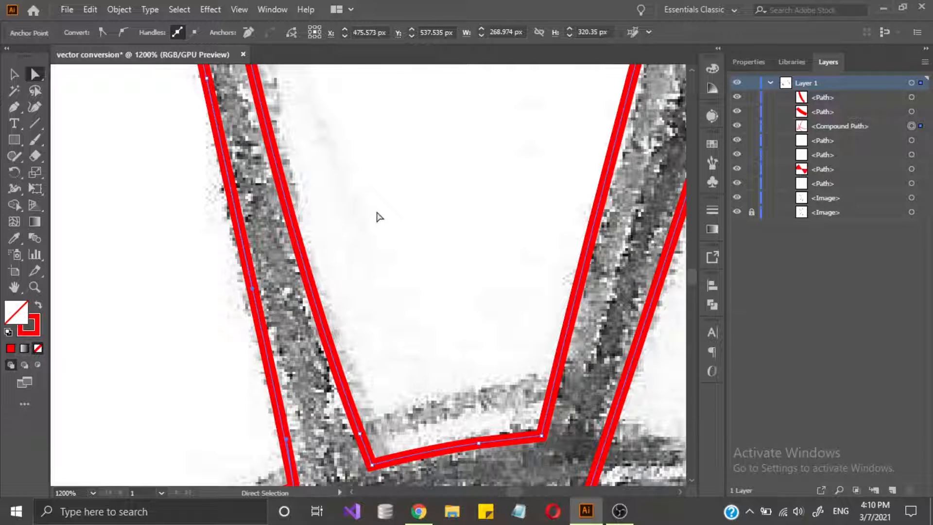
Try to reshape the short stroke's tip below the leaf by moving its curve handle, and undo the change.
scroll(297, 138, "up", 9)
scroll(311, 330, "down", 4)
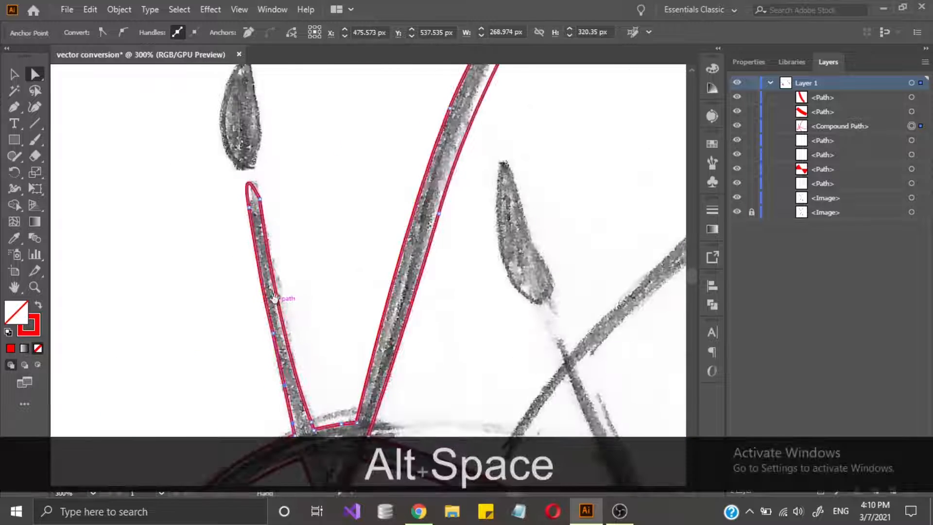
scroll(270, 221, "up", 4)
left_click_drag(249, 127, 289, 210)
left_click(283, 217)
scroll(221, 141, "up", 2)
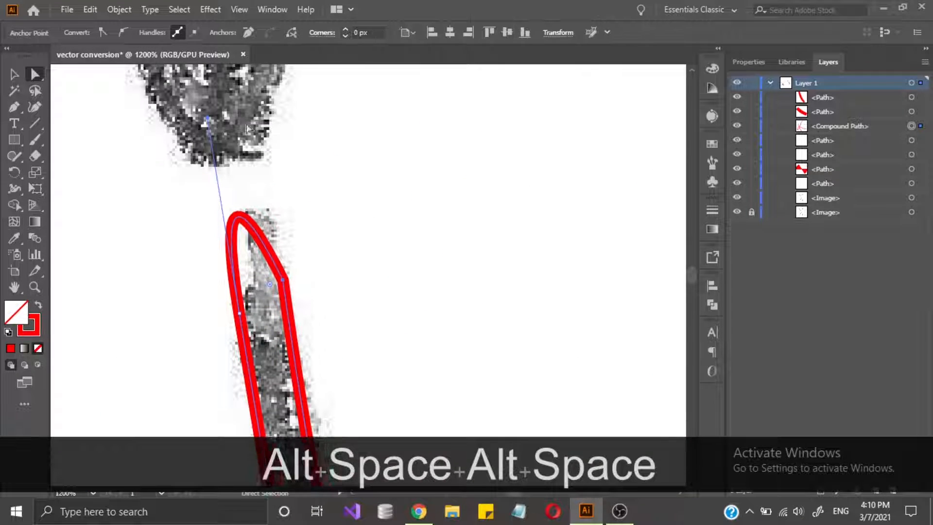
left_click_drag(215, 124, 228, 132)
key("ctrl+z")
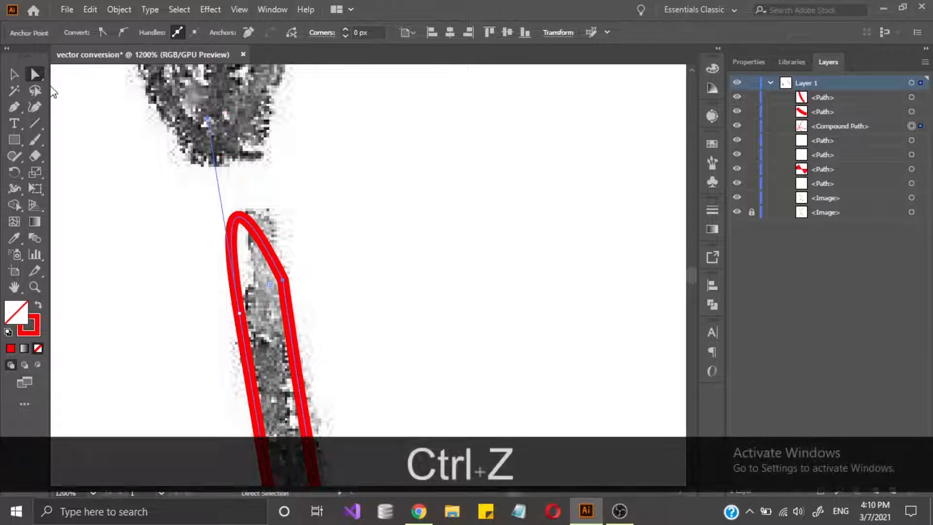
Round the short stroke's tip below the leaf using the Add Anchor Point tool, and deselect the path.
left_click_drag(14, 106, 84, 123)
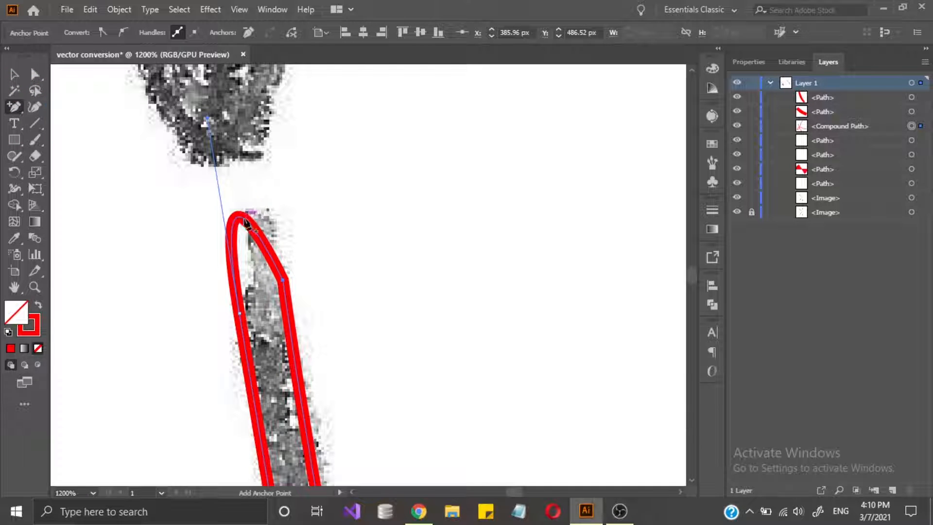
scroll(252, 219, "up", 3)
left_click_drag(223, 256, 251, 232)
left_click(214, 196, "ctrl")
scroll(248, 264, "down", 5)
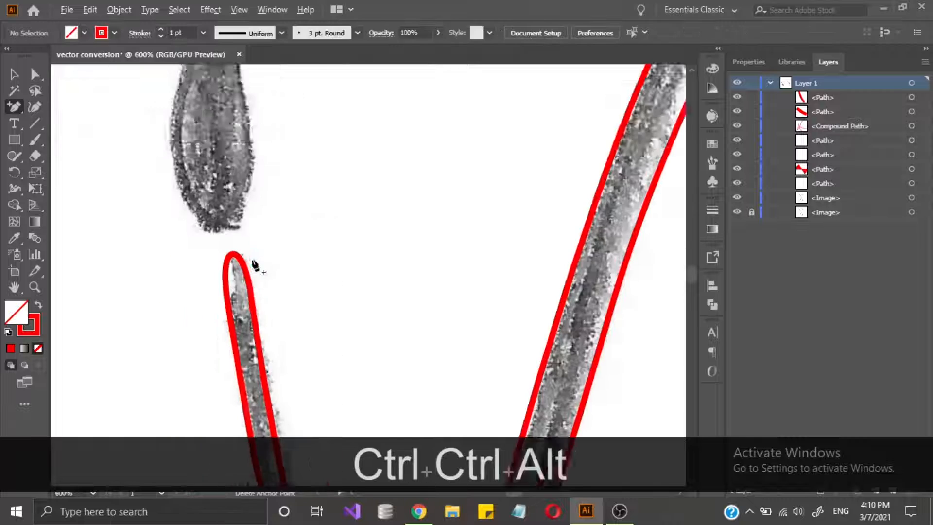
Swap the merged K shape's fill and stroke so it has a solid red fill and no stroke.
left_click_drag(327, 410, 287, 270)
scroll(284, 270, "down", 6)
scroll(286, 270, "up", 3)
scroll(292, 311, "up", 1)
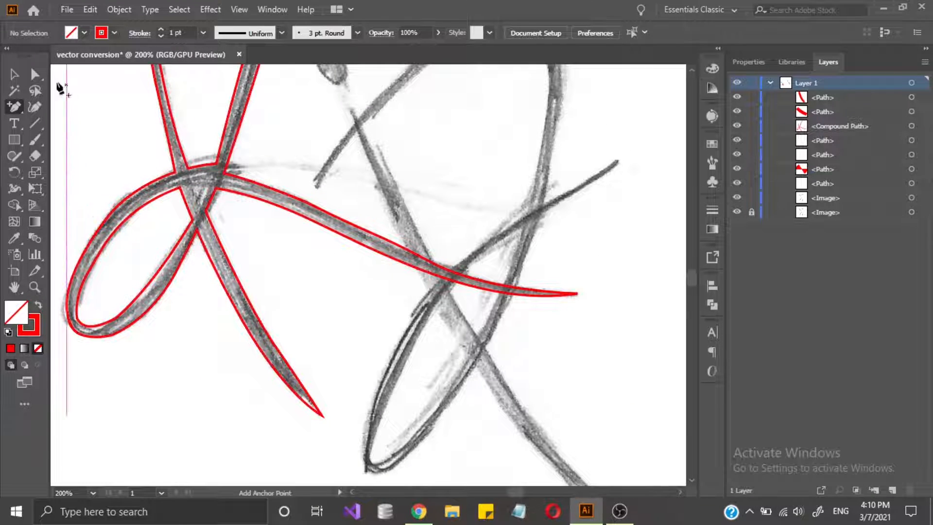
left_click(233, 189)
key("shift+x")
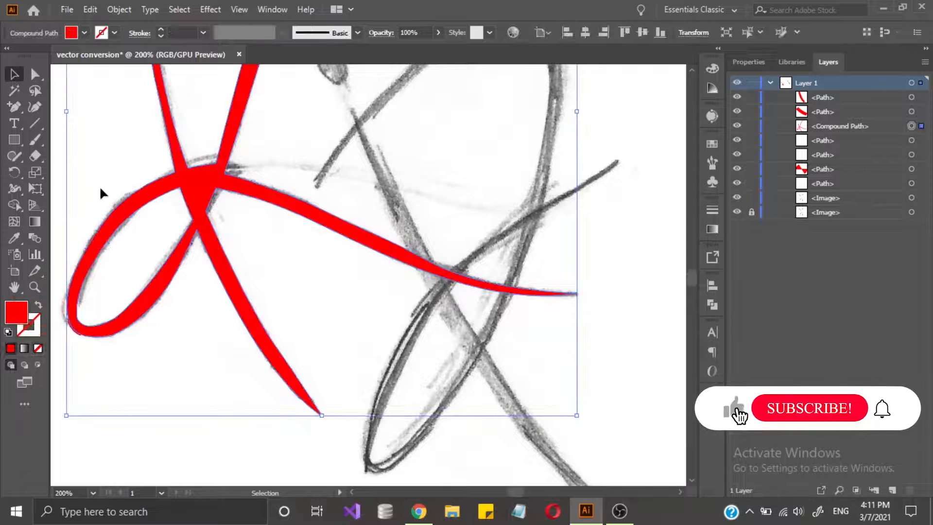
left_click(101, 189)
scroll(239, 292, "down", 2)
scroll(240, 306, "up", 5)
left_click(298, 286)
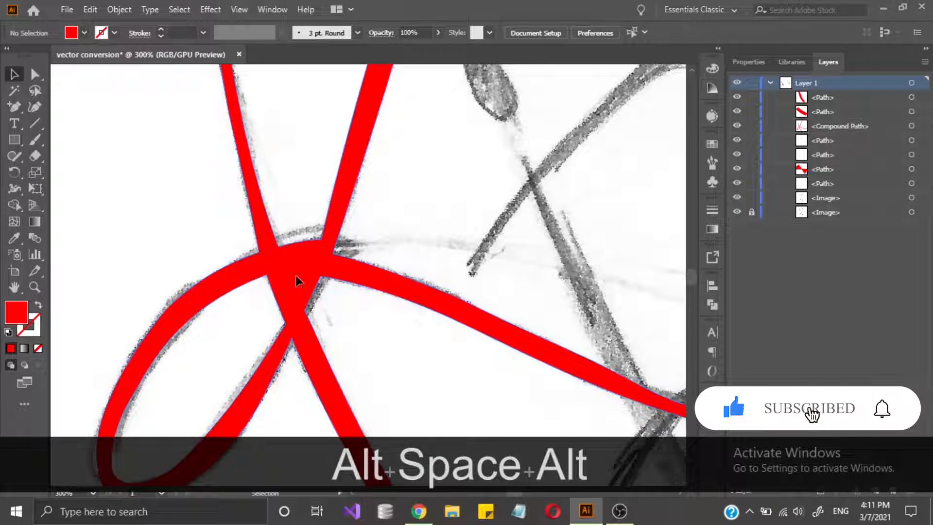
scroll(298, 291, "down", 5)
key("ctrl+z")
left_click(362, 214)
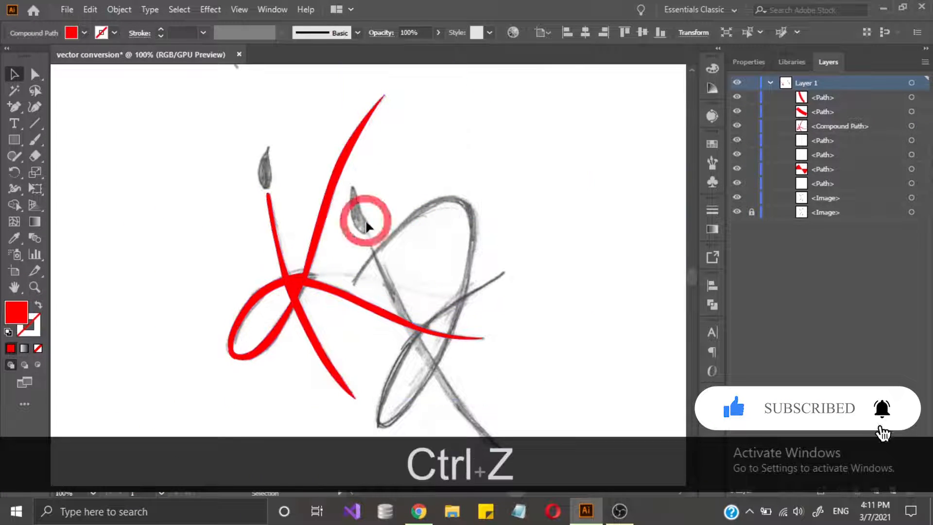
Trace the right edge and base of the leaf above the short stroke with the Pen tool, using a red stroke without fill.
scroll(354, 117, "up", 1)
scroll(278, 170, "up", 5)
mouse_move(278, 171)
left_mouse_down()
mouse_move(330, 169)
mouse_move(341, 158)
left_mouse_up()
left_click_drag(15, 106, 63, 100)
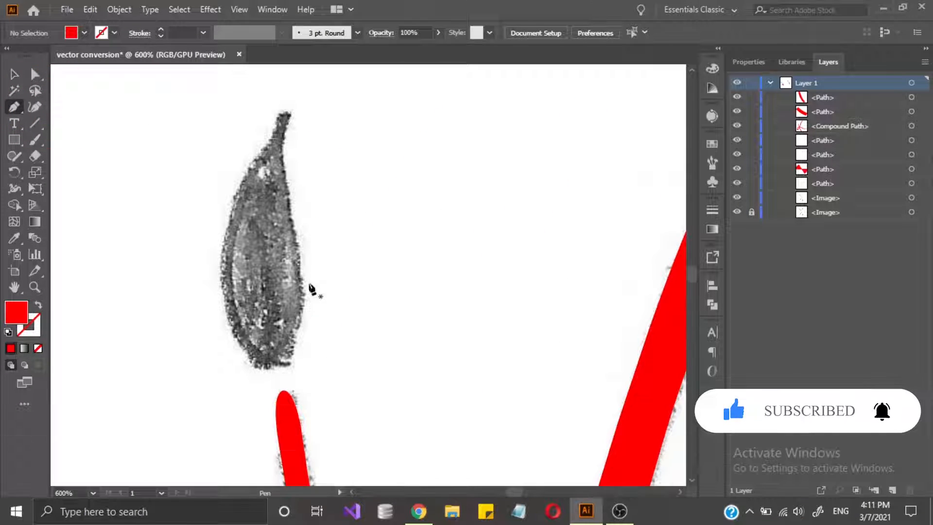
left_click(284, 172)
left_click(298, 268)
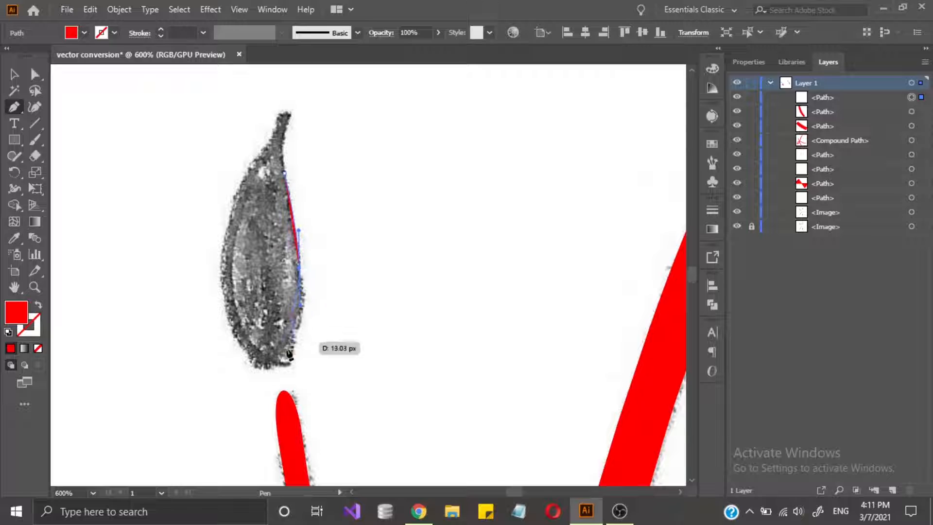
mouse_move(289, 353)
left_mouse_down()
mouse_move(272, 373)
mouse_move(232, 383)
left_mouse_up()
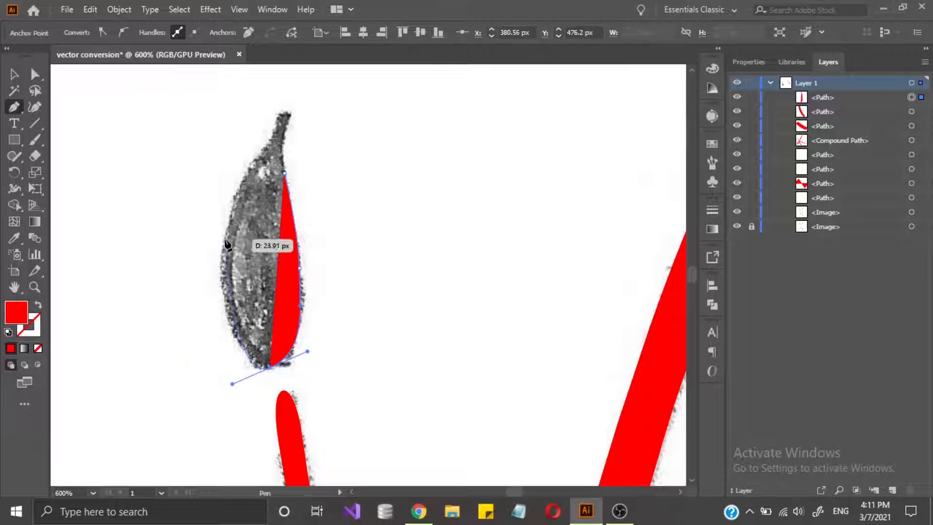
left_click(38, 305)
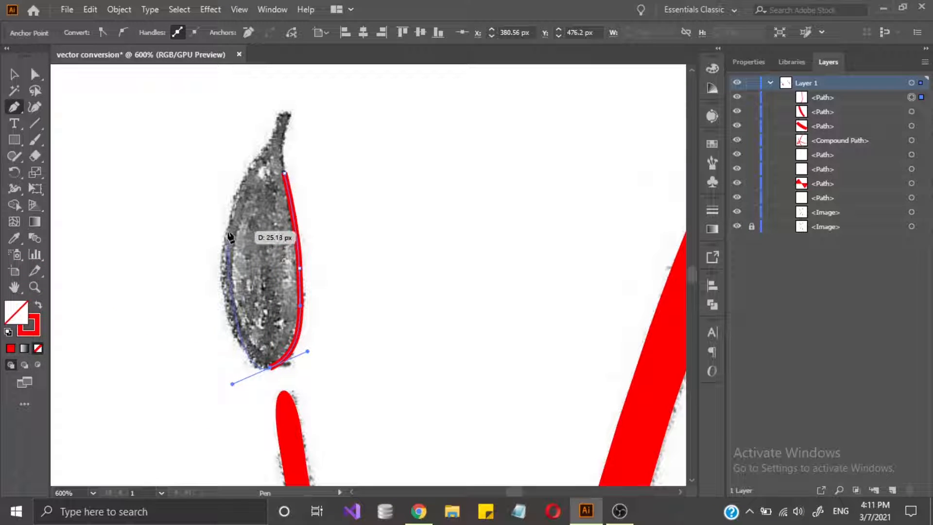
Trace the leaf's left edge up to its pointed tip and close the outline at the starting anchor.
left_click_drag(228, 235, 243, 191)
key("ctrl+z")
left_click_drag(229, 234, 224, 246)
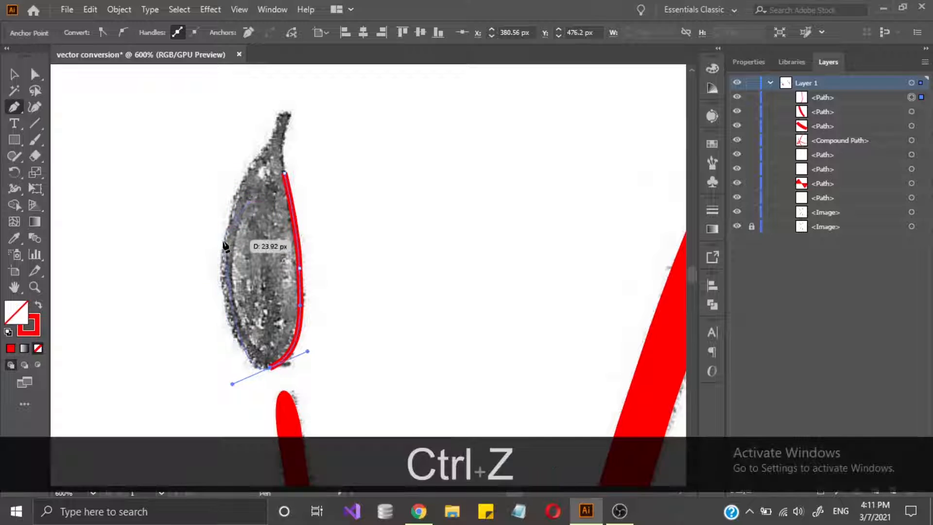
left_click_drag(235, 207, 229, 208)
left_click_drag(281, 115, 337, 159)
left_click(281, 229)
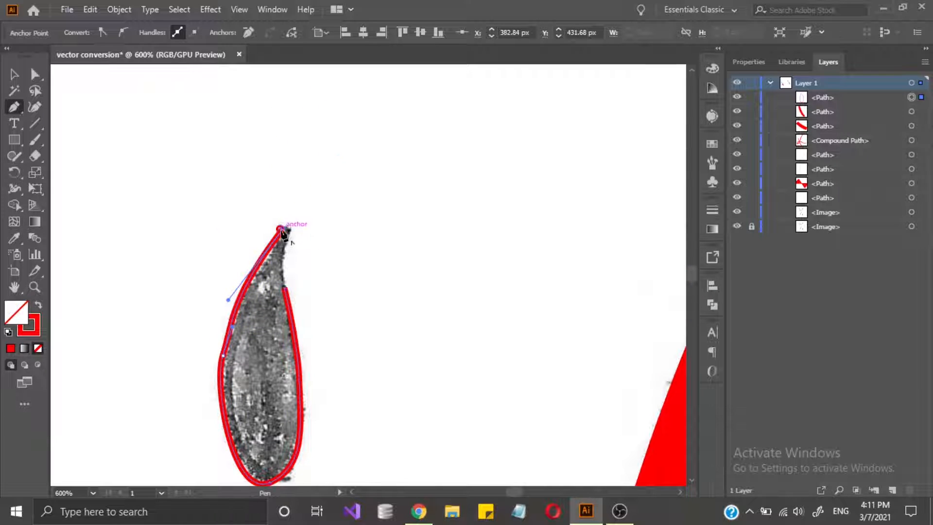
scroll(299, 328, "down", 3)
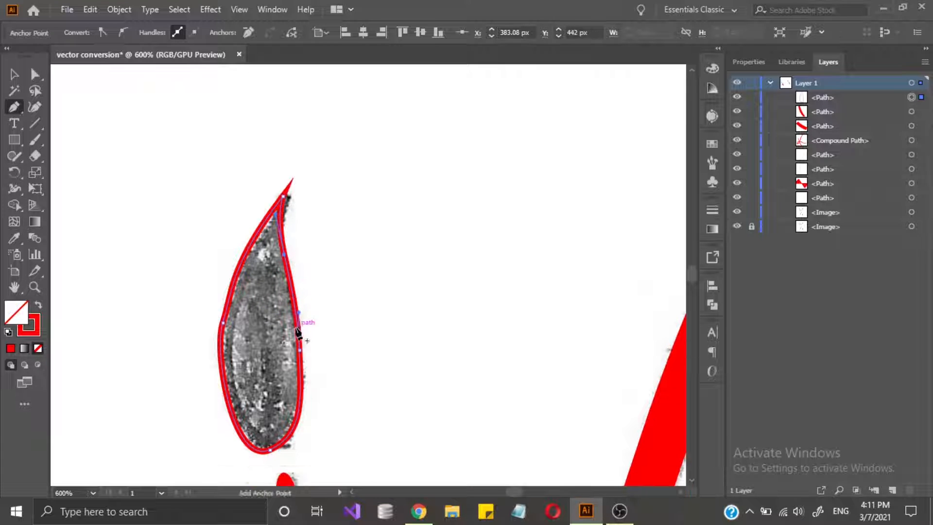
Smooth the leaf's left edge by adjusting the handles of its left anchor.
left_click(223, 291)
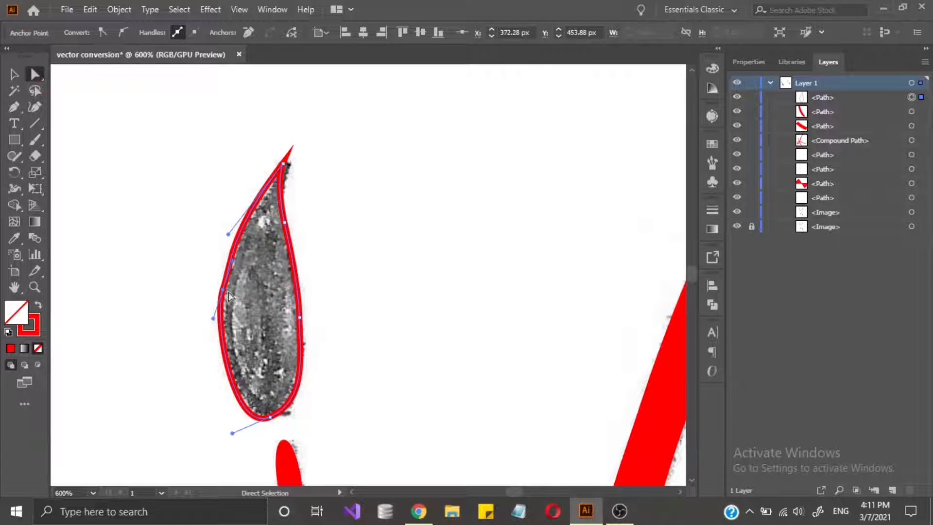
left_click_drag(213, 318, 217, 323)
scroll(207, 325, "up", 3)
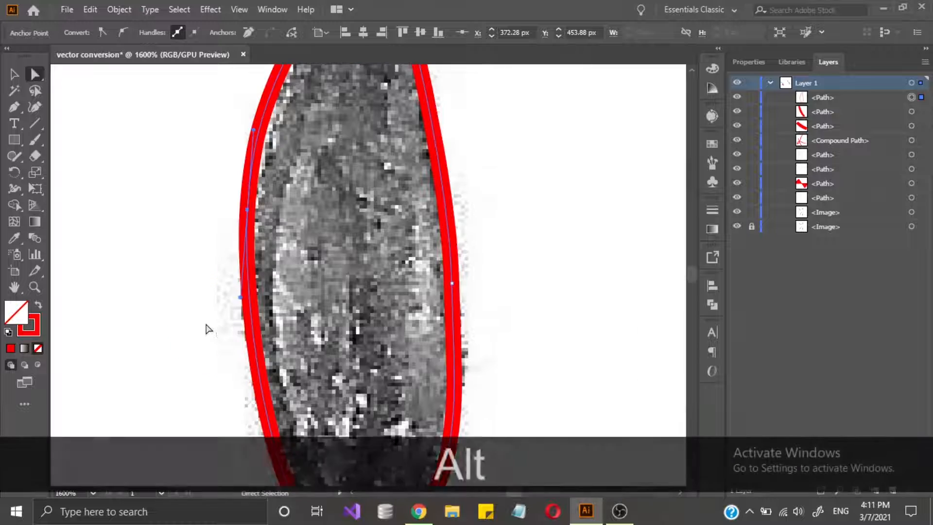
key("ctrl+z")
left_click_drag(275, 133, 259, 128)
left_click(185, 209)
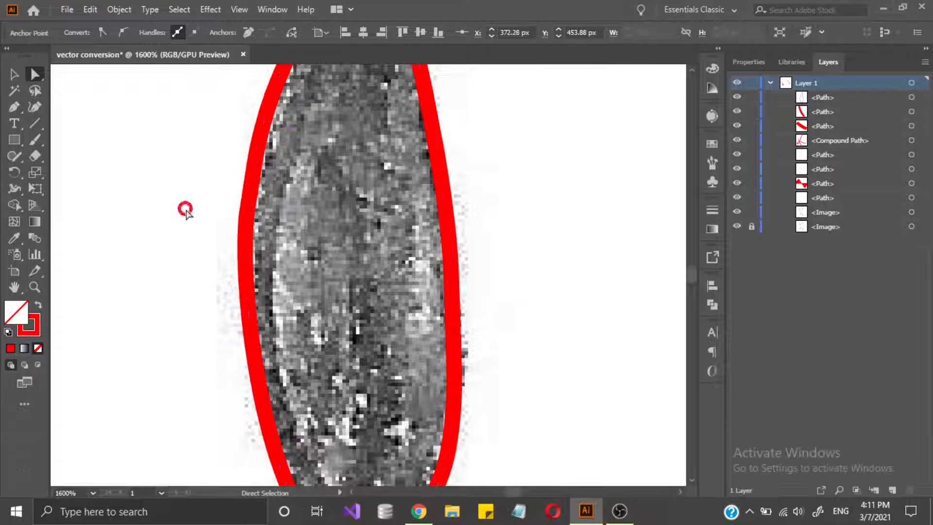
Round the leaf's base by levelling and adjusting the handles of its bottom anchor.
scroll(272, 277, "down", 3)
left_click(348, 410)
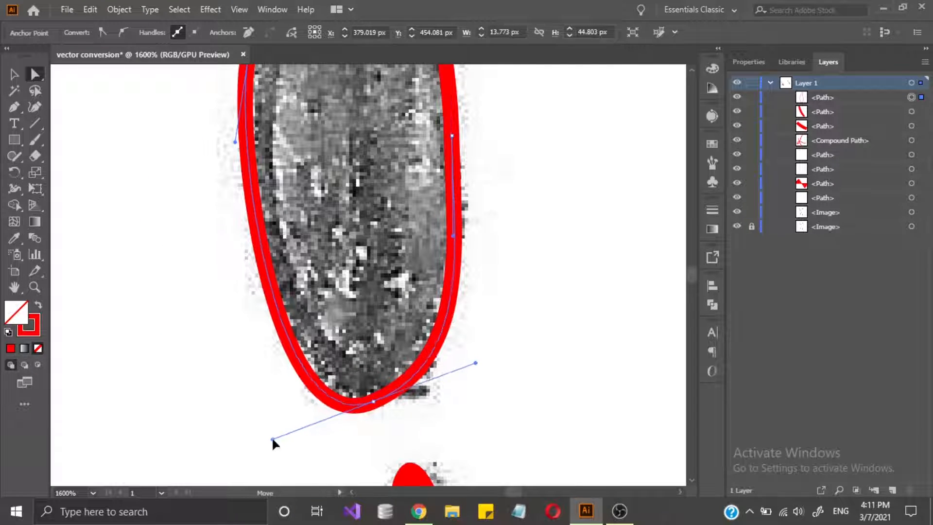
left_click_drag(272, 439, 231, 404)
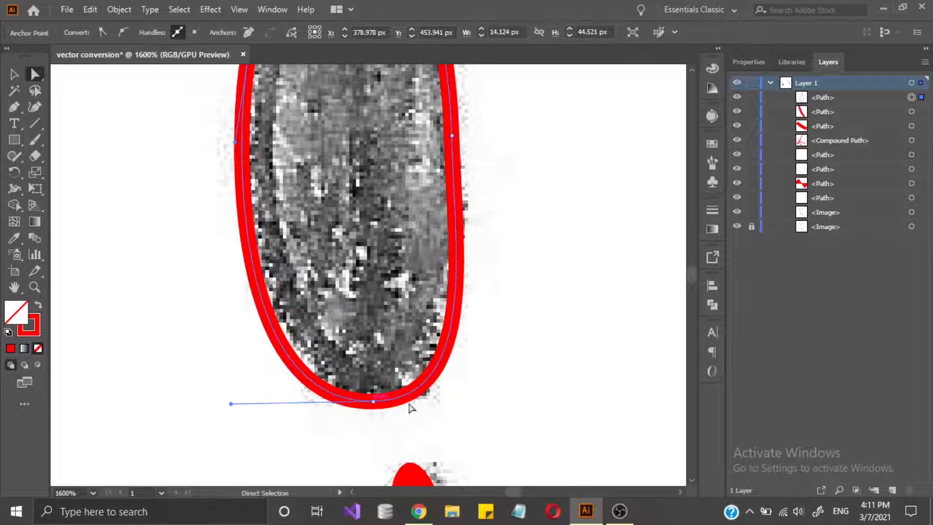
scroll(490, 301, "down", 4)
left_click_drag(487, 262, 295, 236)
scroll(277, 258, "up", 4)
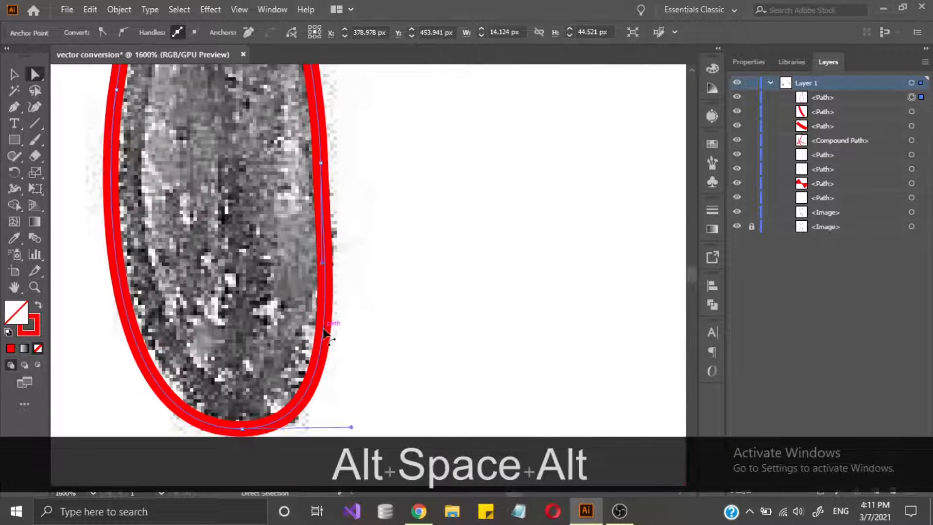
scroll(323, 330, "down", 1)
left_click_drag(350, 378, 339, 363)
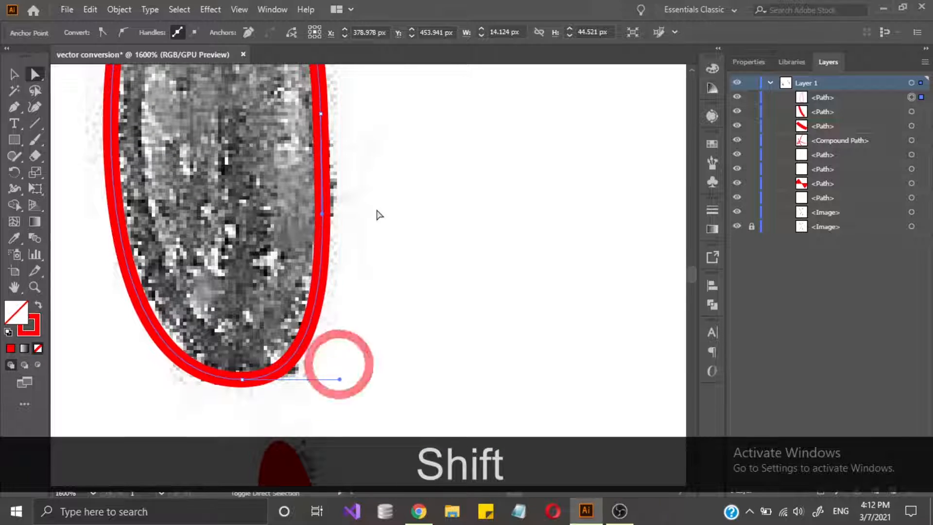
Refine the leaf's right edge by adjusting the curve handles of its middle and upper anchors, and deselect the path.
scroll(377, 174, "up", 2)
left_click(321, 213)
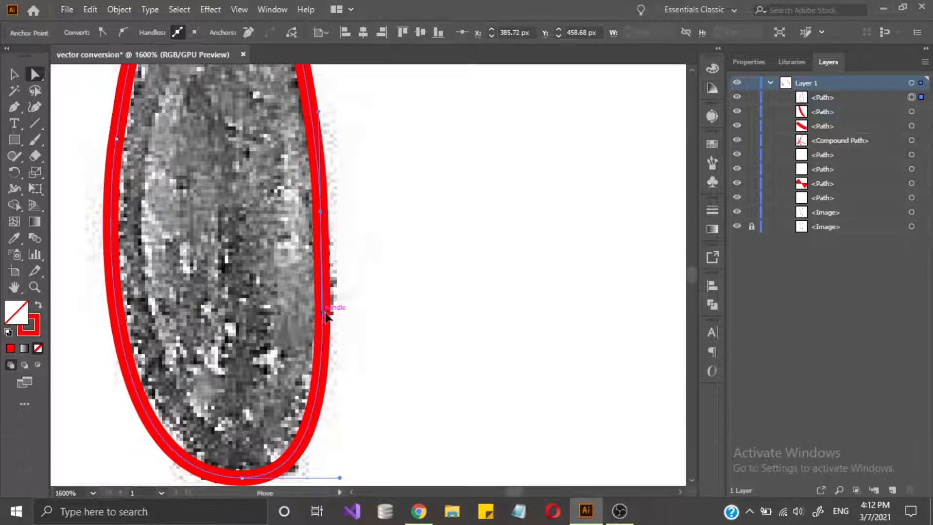
left_click_drag(323, 312, 329, 311)
scroll(391, 170, "up", 5)
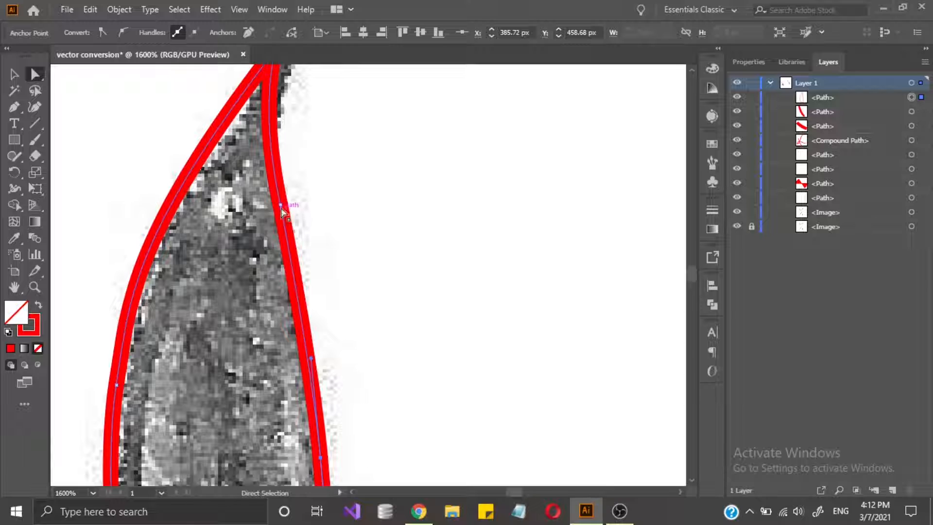
left_click(281, 205)
key("ctrl+z")
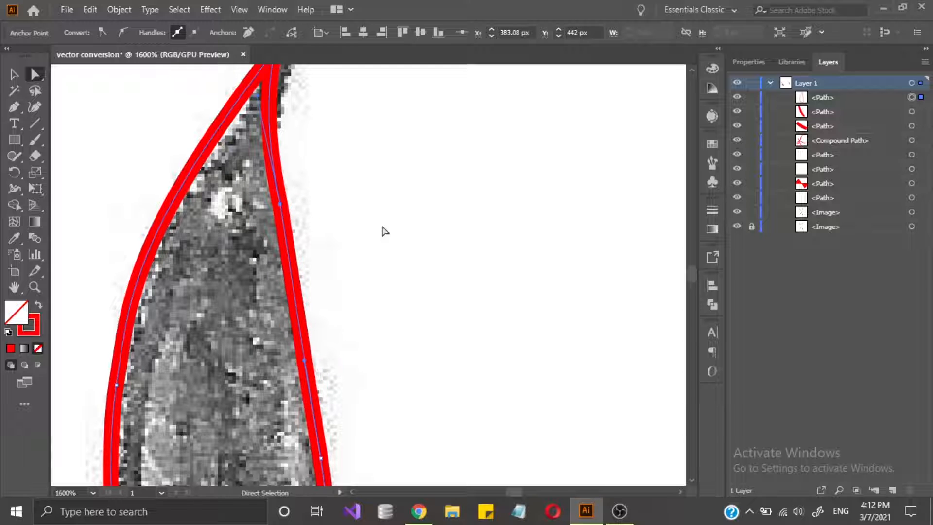
left_click_drag(279, 206, 278, 248)
left_click(400, 196)
Give the traced leaf a solid red fill without a stroke, and deselect it.
scroll(400, 197, "down", 6)
left_click_drag(402, 229, 306, 221)
key("v")
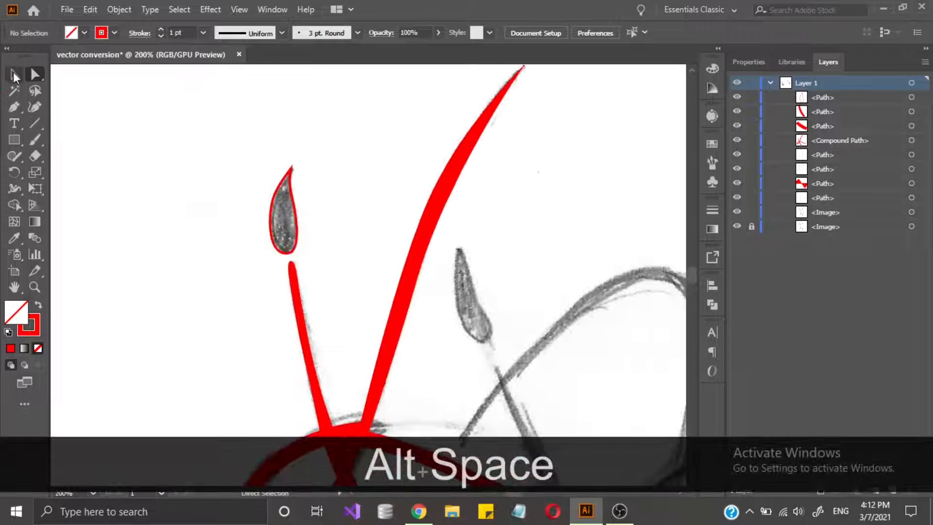
left_click(291, 221)
left_click(38, 305)
left_click(230, 257)
scroll(229, 256, "down", 2)
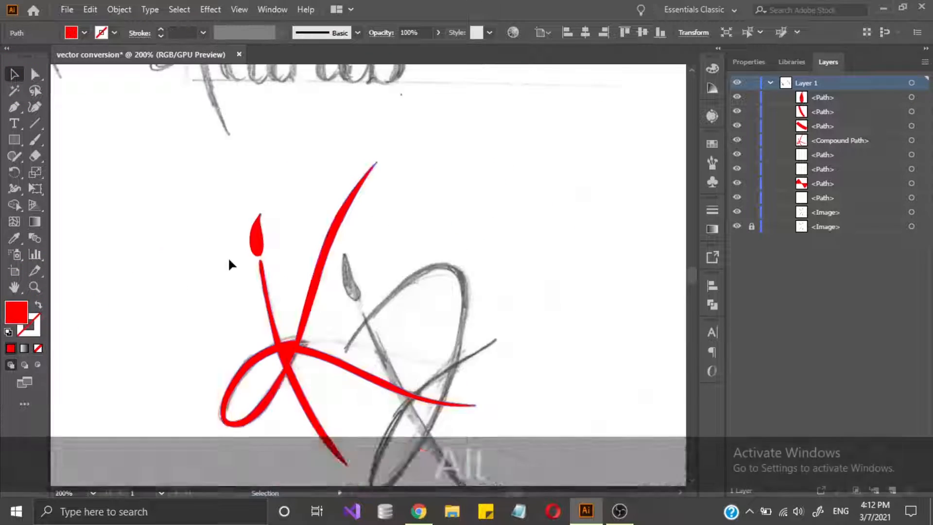
Trace the left edge and rounded base of the second letter's leaf with the Pen tool, using a red stroke without fill.
left_click_drag(297, 302, 189, 210)
scroll(242, 170, "up", 5)
key("space")
left_click_drag(267, 247, 230, 231)
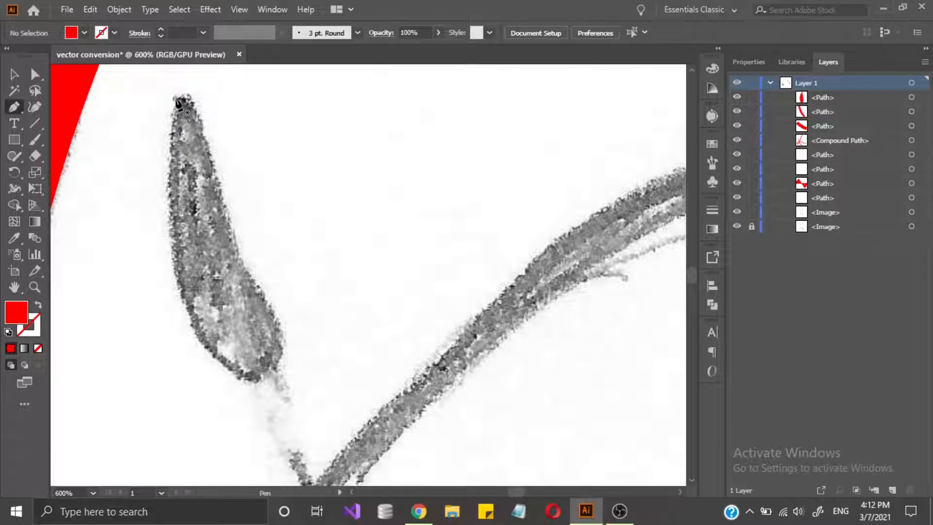
left_click(174, 99)
left_click_drag(196, 321, 275, 377)
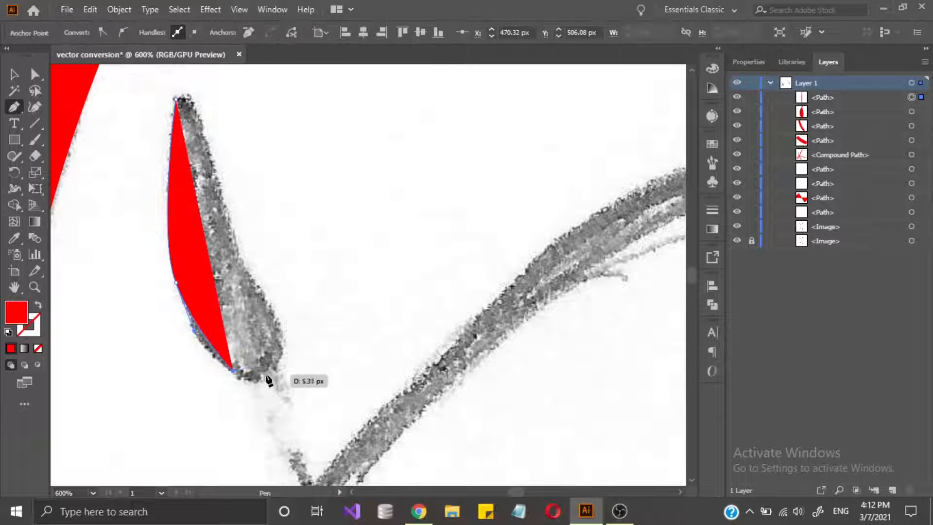
key("ctrl+z")
mouse_move(281, 339)
left_mouse_down()
mouse_move(286, 348)
mouse_move(246, 252)
mouse_move(92, 297)
mouse_move(268, 270)
left_mouse_up()
key("shift+x")
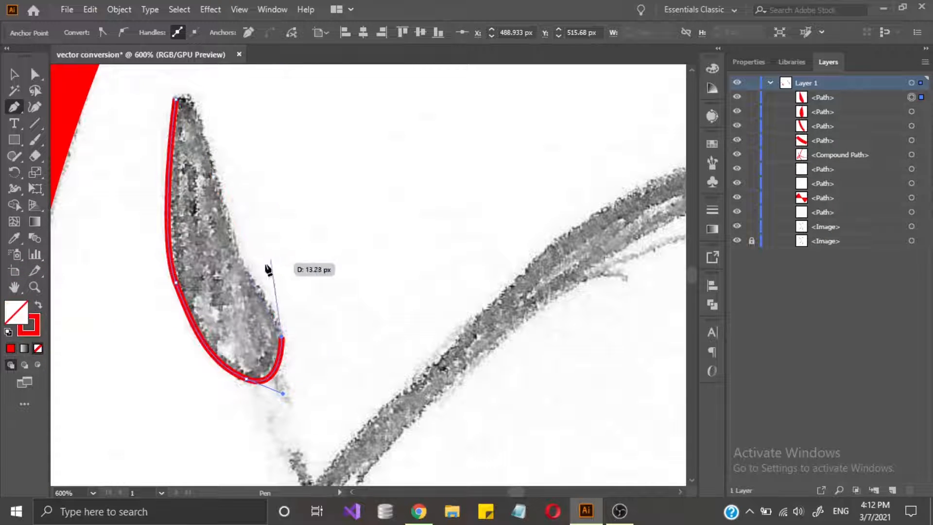
Trace the second leaf's right edge up to a pointed tip above the sketch and close the outline.
left_click(238, 257)
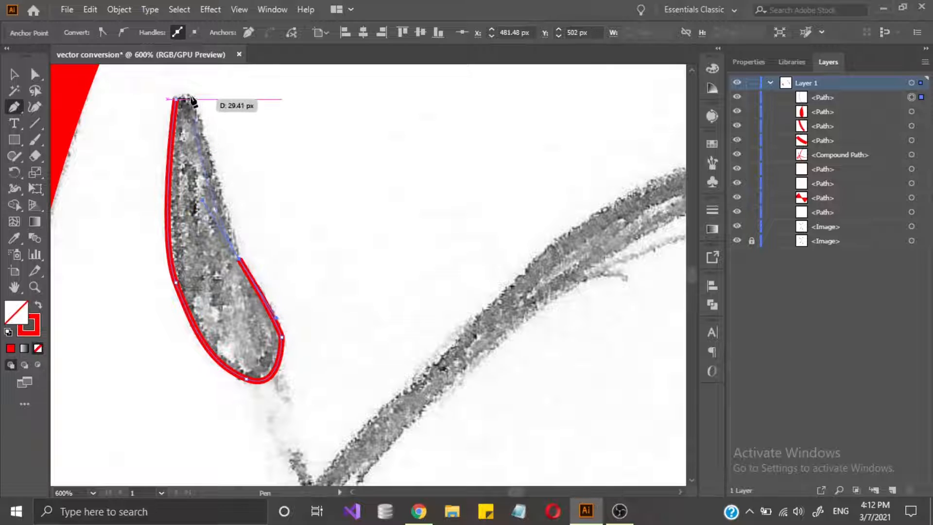
left_click_drag(191, 88, 183, 88)
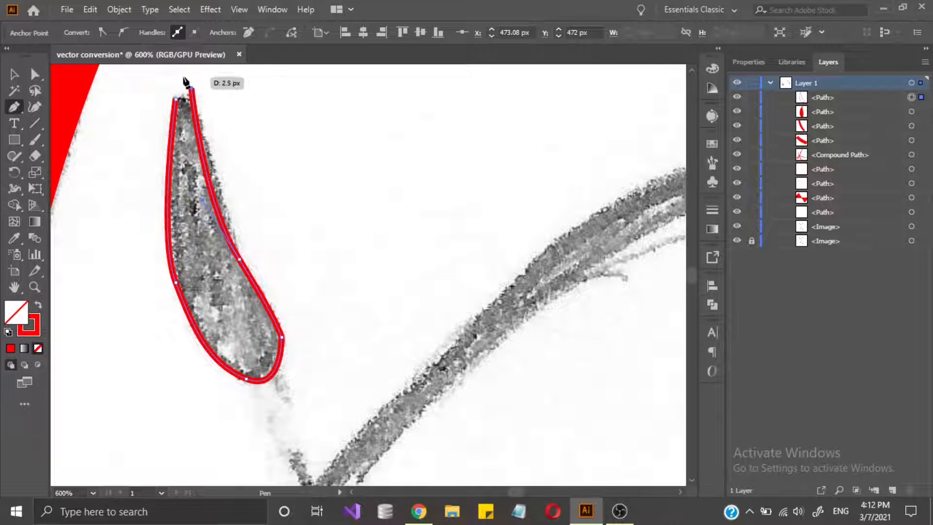
scroll(185, 78, "up", 2)
left_click_drag(186, 193, 179, 229)
scroll(180, 228, "down", 1)
Smooth the second leaf's lower left edge by adjusting the handles of its left anchor.
left_click(34, 75)
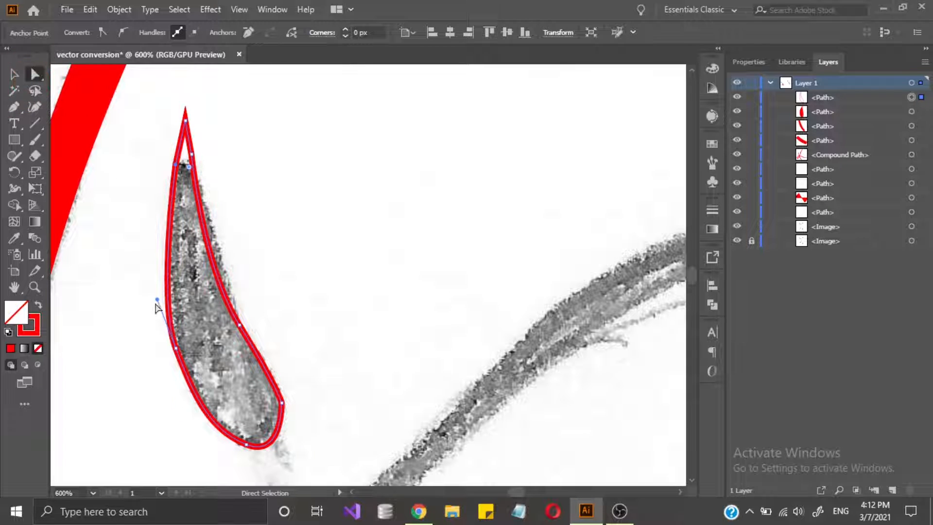
left_click(160, 311)
left_click(175, 347)
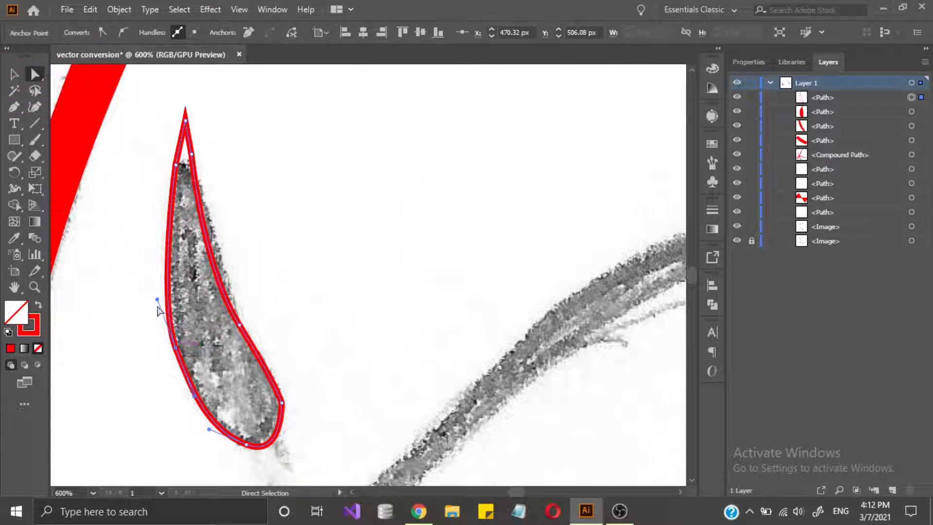
scroll(162, 315, "up", 4)
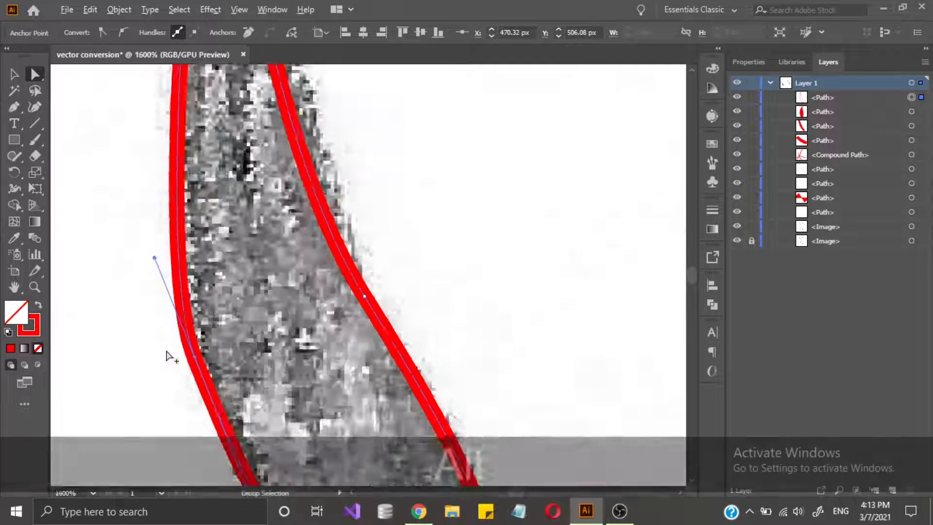
left_click_drag(160, 228, 128, 175)
scroll(172, 316, "down", 4)
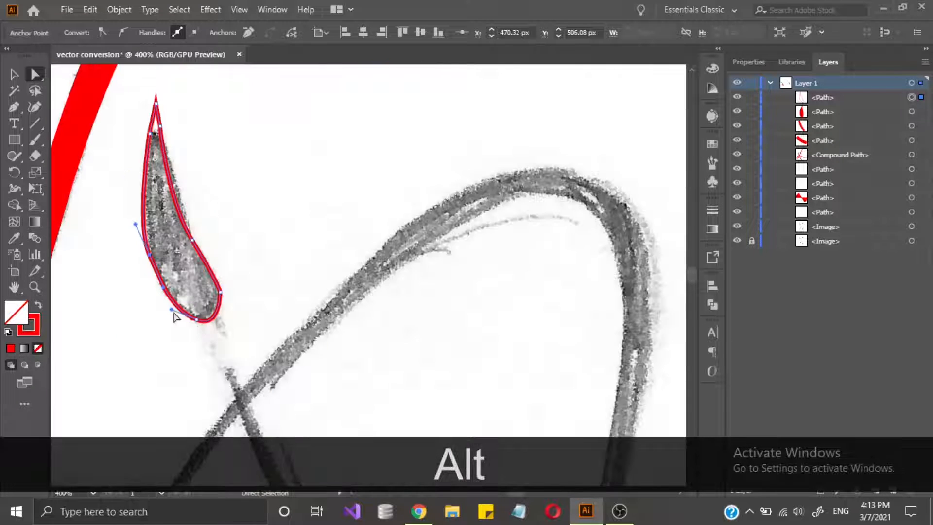
scroll(170, 310, "up", 3)
left_click(133, 250)
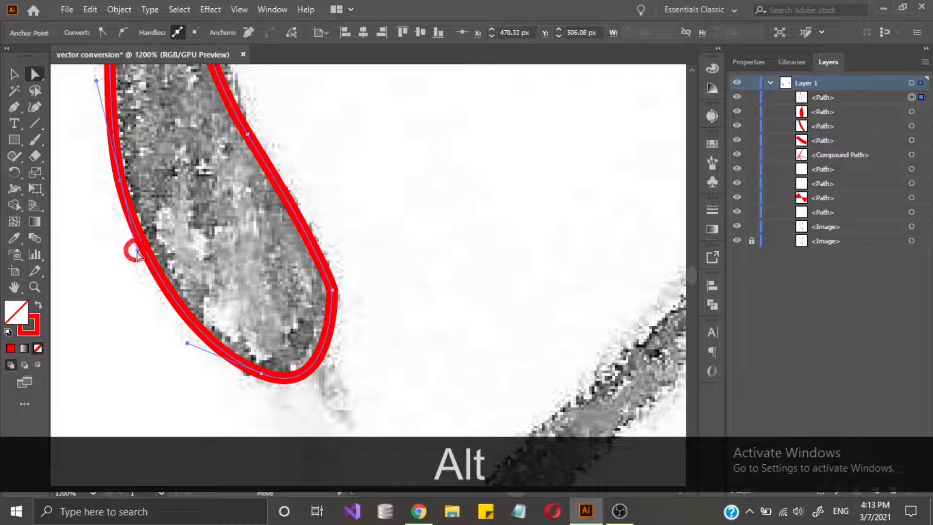
Round the corner at the second leaf's lower right side with a 10.2 px corner radius.
scroll(193, 200, "down", 2)
left_click_drag(193, 200, 235, 278)
left_click(304, 322)
scroll(304, 325, "up", 3)
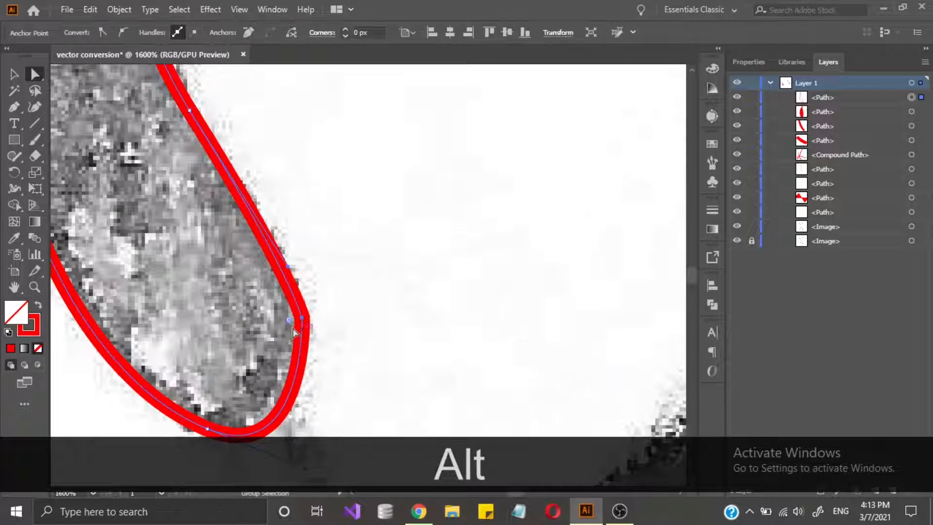
left_click_drag(290, 322, 99, 325)
scroll(248, 252, "down", 3)
left_click_drag(248, 253, 305, 359)
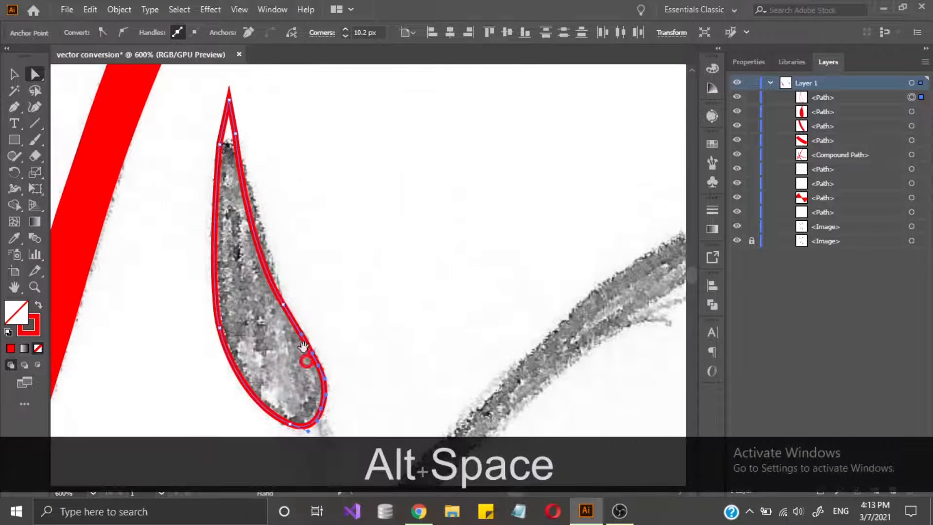
Refine the curve of the second leaf's right edge by adjusting the upper handle of its middle anchor.
left_click(283, 306)
scroll(239, 245, "up", 3)
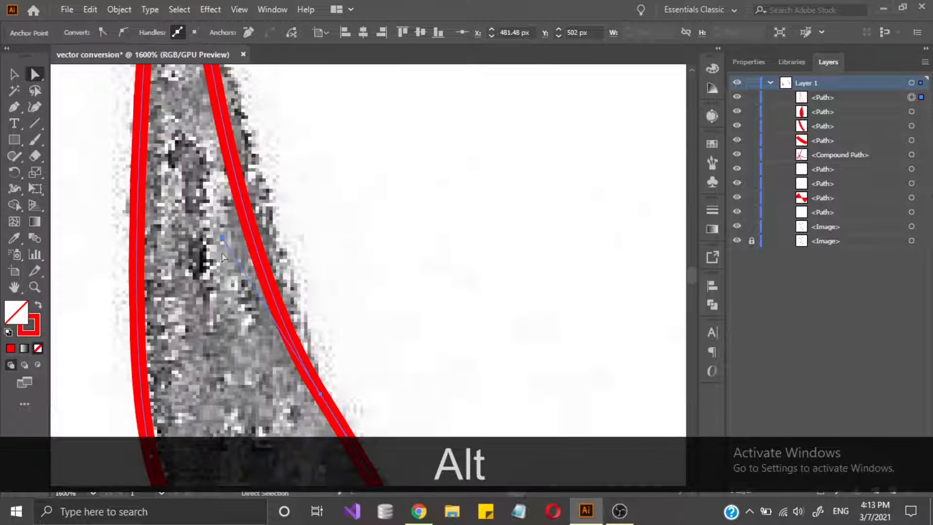
left_click_drag(224, 233, 226, 229)
Try to round the left and right corners just below the second leaf's tip with radii of 10.35 px and 7.44 px.
scroll(354, 231, "down", 3)
scroll(264, 212, "up", 2)
left_click_drag(284, 136, 269, 276)
scroll(270, 284, "up", 3)
left_click(243, 377)
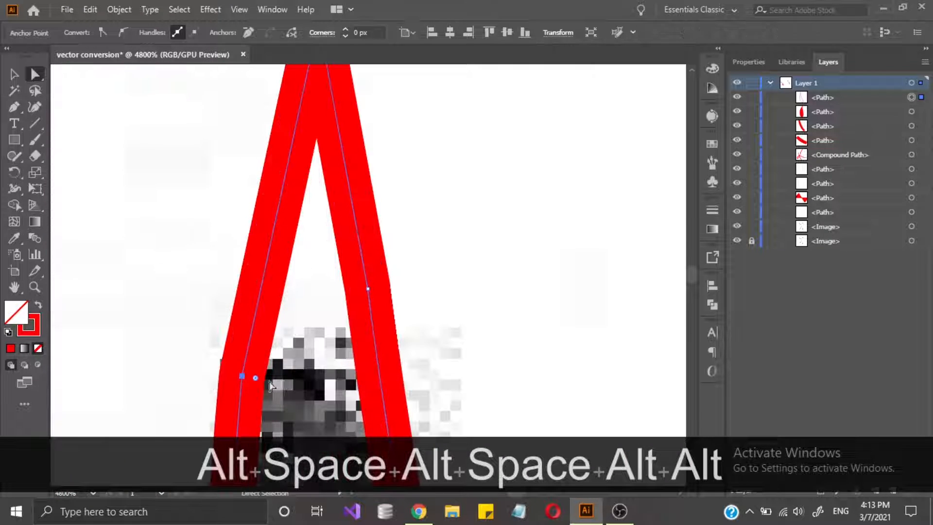
left_click(367, 288)
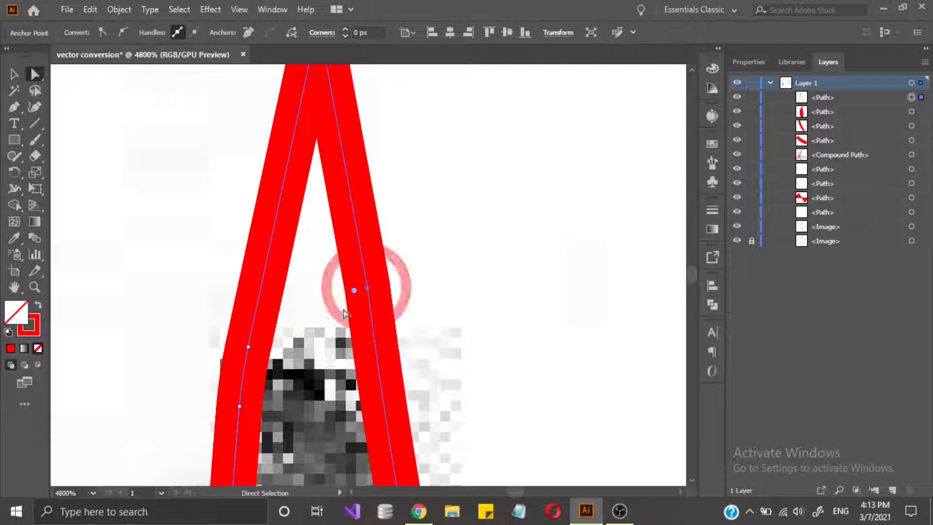
left_click_drag(260, 301, 34, 302)
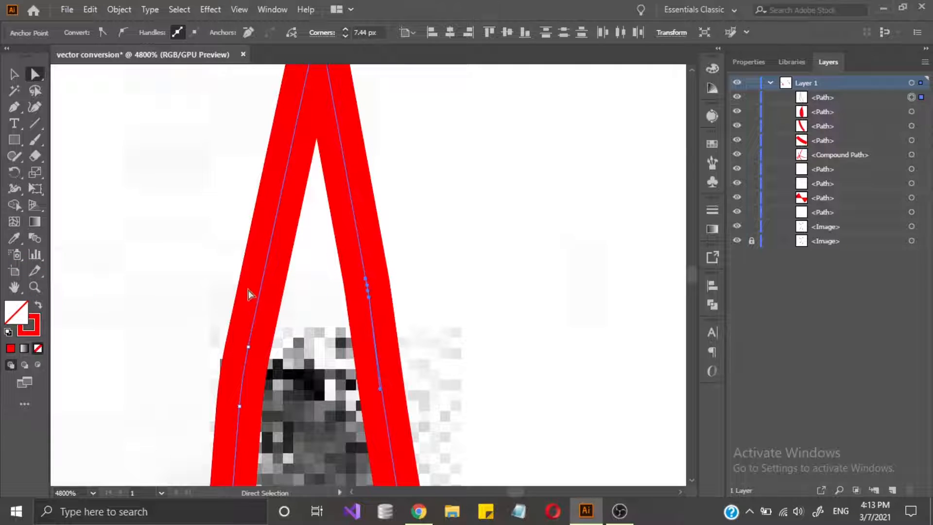
left_click(249, 348)
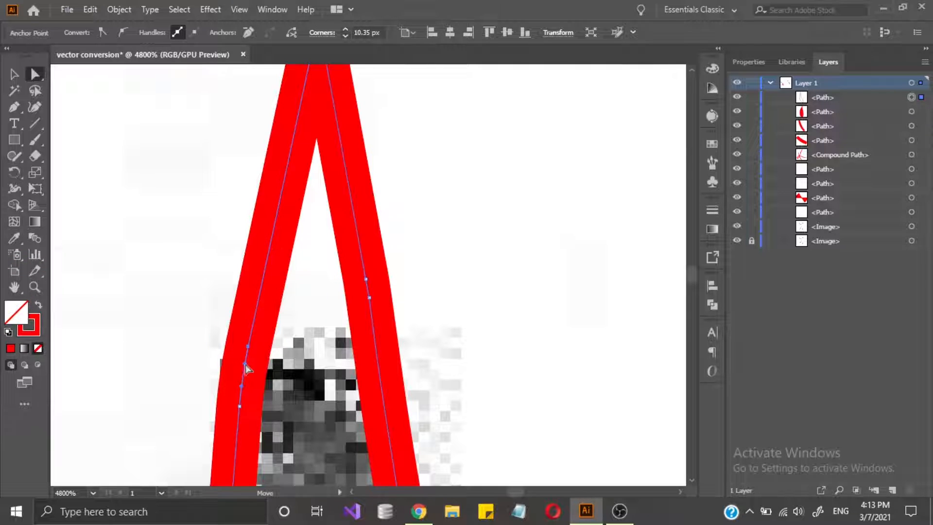
scroll(271, 241, "up", 6)
scroll(318, 356, "down", 4)
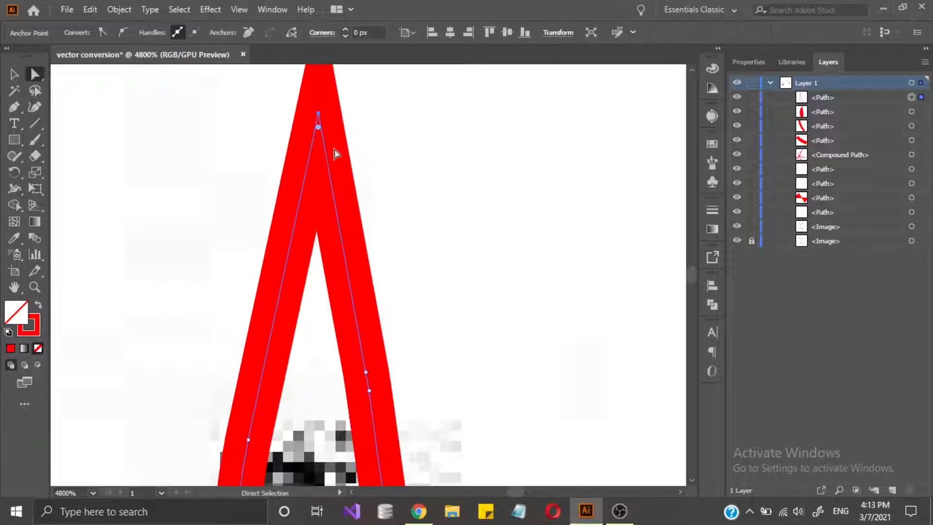
left_click_drag(320, 129, 326, 101)
scroll(335, 243, "down", 4)
scroll(318, 291, "up", 5)
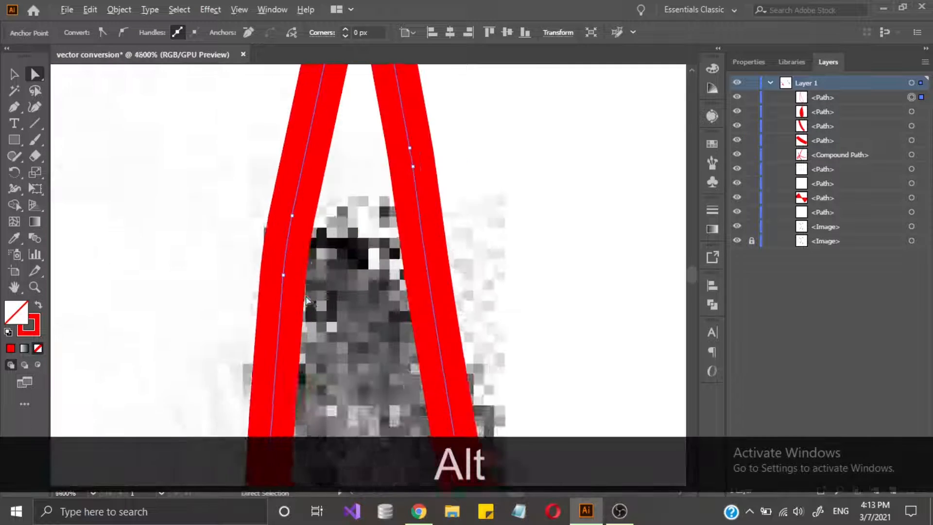
Undo the corner rounding on both sides of the second leaf's tip.
key("ctrl+alt+z")
key("ctrl+alt+z")
key("ctrl+z")
key("ctrl+z")
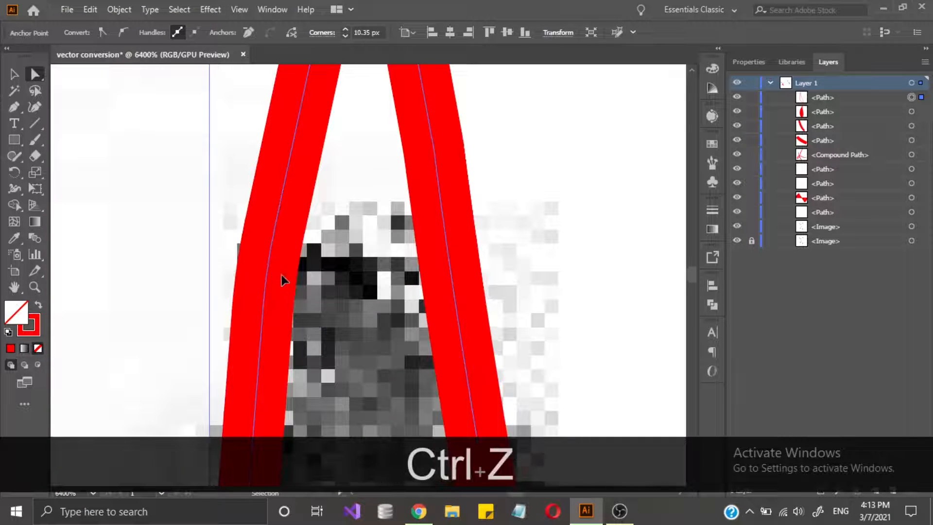
Shift the left corner anchor below the second leaf's tip slightly inward to narrow the outline there.
left_click_drag(267, 267, 284, 266)
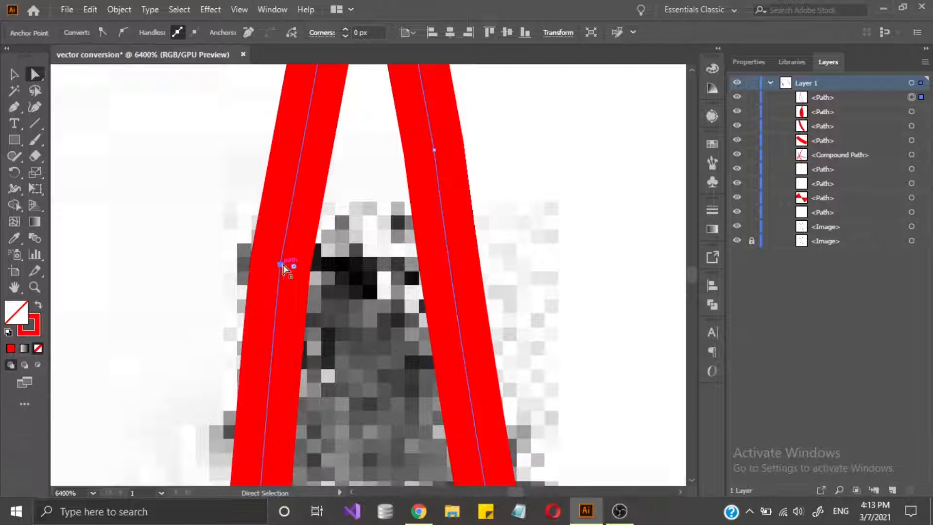
key("v")
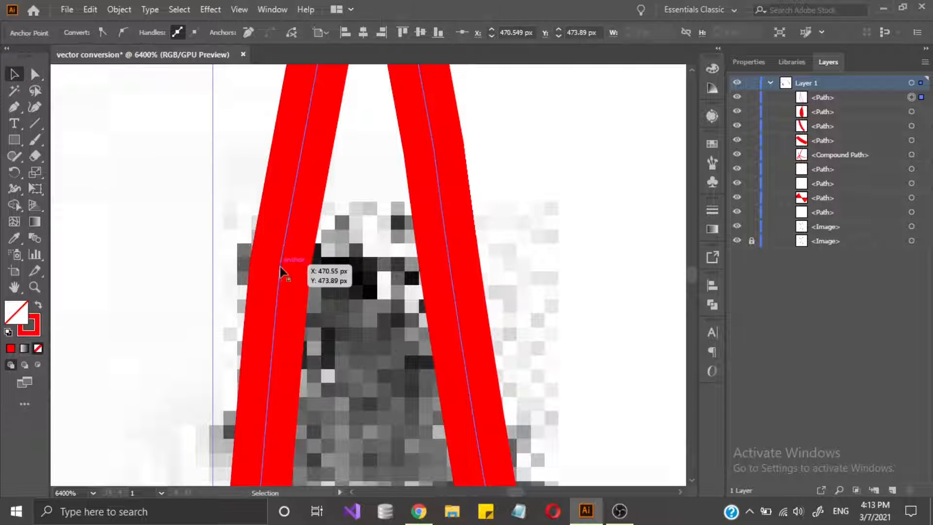
left_click(35, 72)
left_click(279, 265)
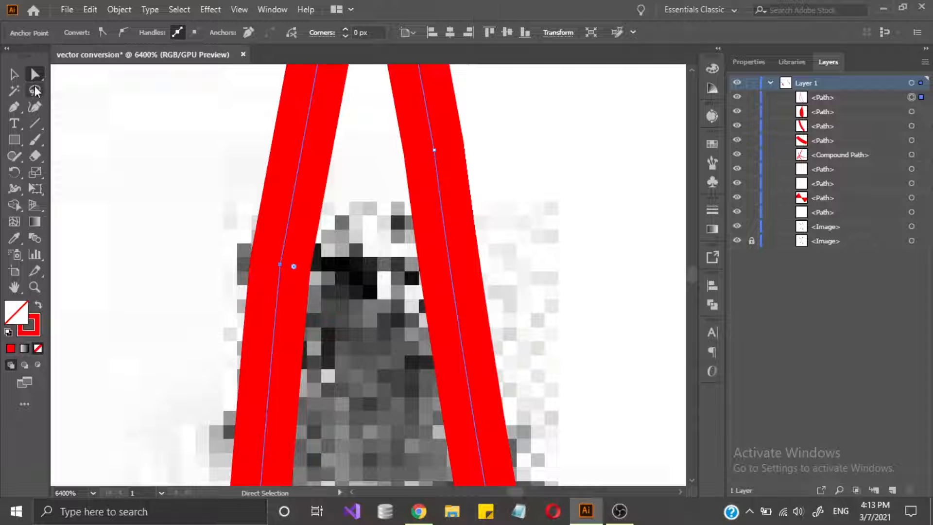
Convert the left and right corner anchors below the second leaf's tip to smooth points and shape their handles along the edges.
left_click_drag(14, 106, 73, 159)
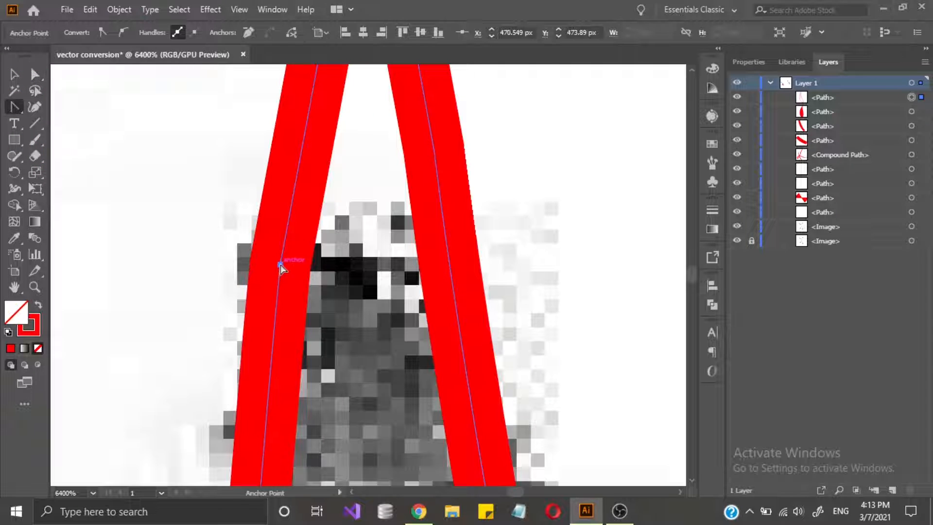
left_click_drag(280, 264, 274, 342)
scroll(361, 188, "up", 3)
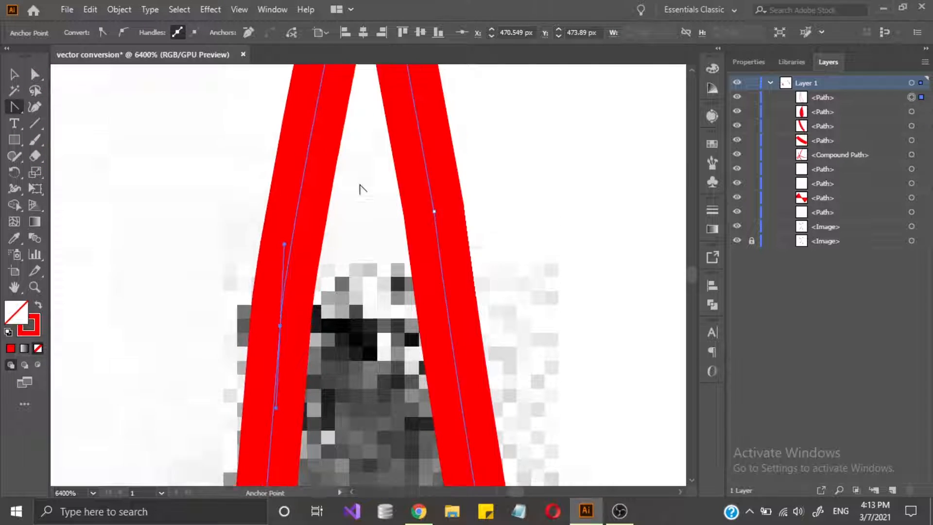
left_click_drag(285, 244, 290, 194)
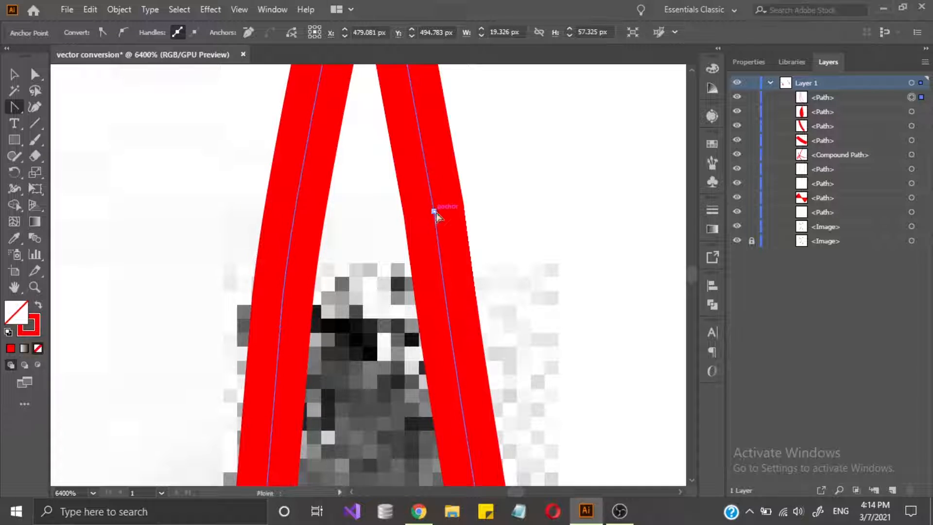
scroll(435, 215, "up", 5)
left_click_drag(434, 395, 455, 432)
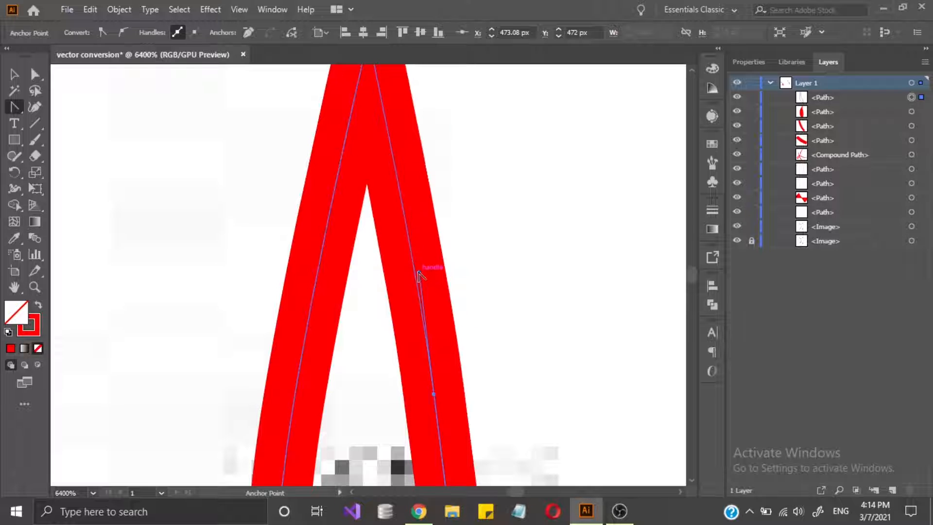
Swap the second leaf's red stroke for a solid red fill and deselect it.
scroll(488, 241, "down", 7)
scroll(489, 242, "down", 7)
left_click_drag(512, 269, 408, 159)
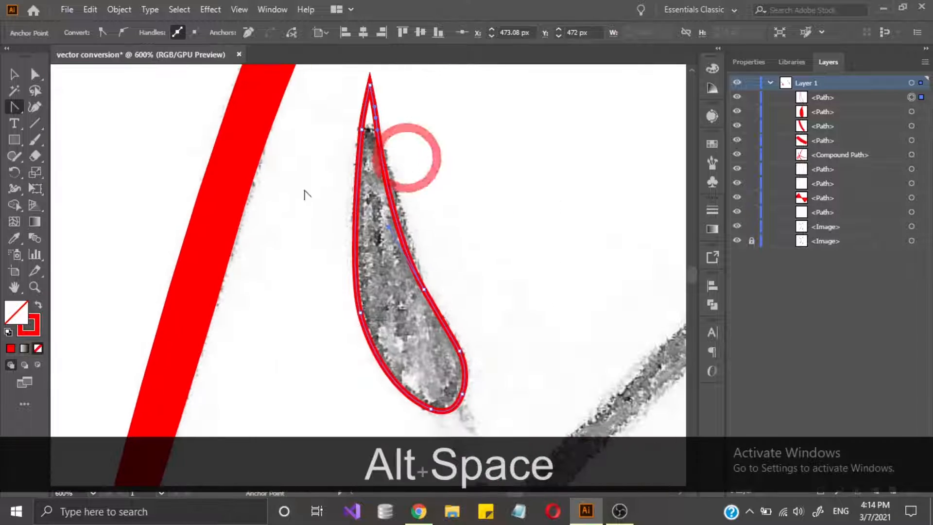
scroll(409, 175, "up", 3)
scroll(297, 171, "down", 3)
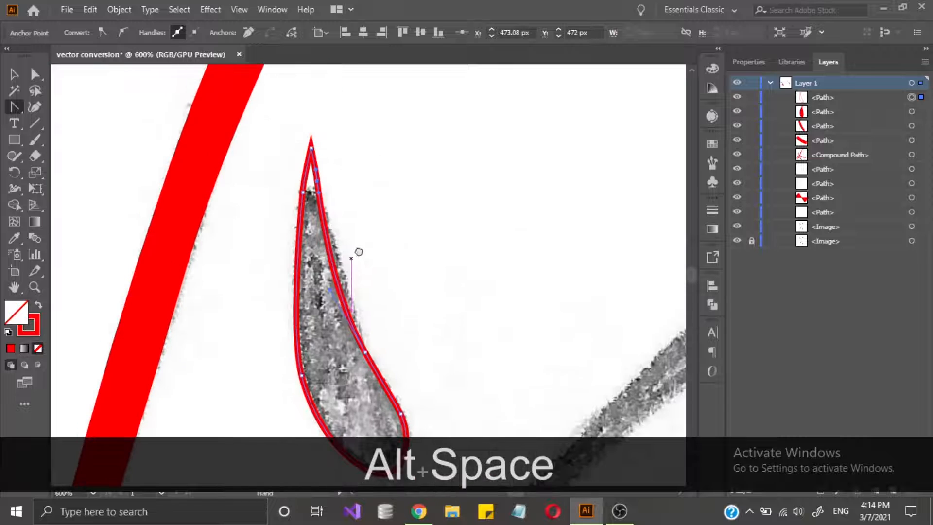
left_click(38, 305)
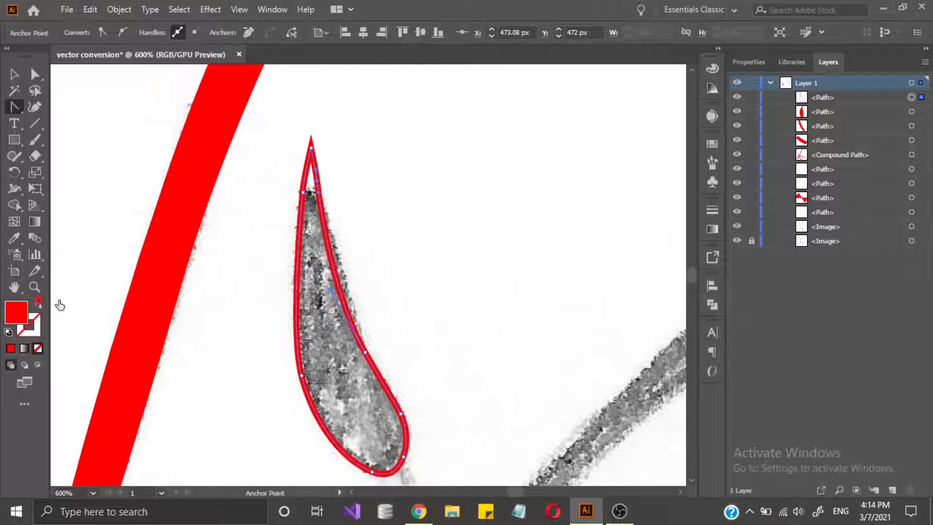
scroll(462, 252, "down", 4)
left_click(490, 104)
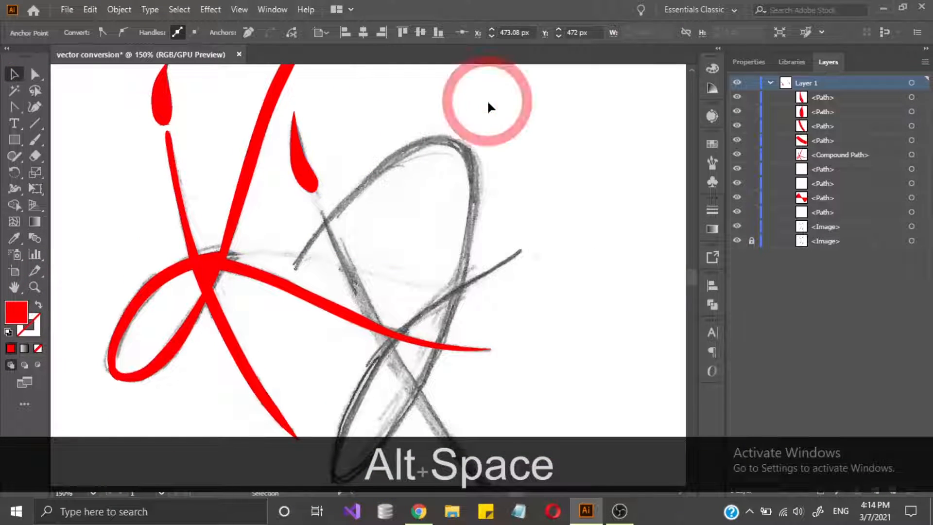
Start tracing the right edge of the second letter's long diagonal from its lower tip with the Pen tool, using a red stroke without fill.
left_click_drag(14, 107, 59, 102)
scroll(331, 265, "up", 2)
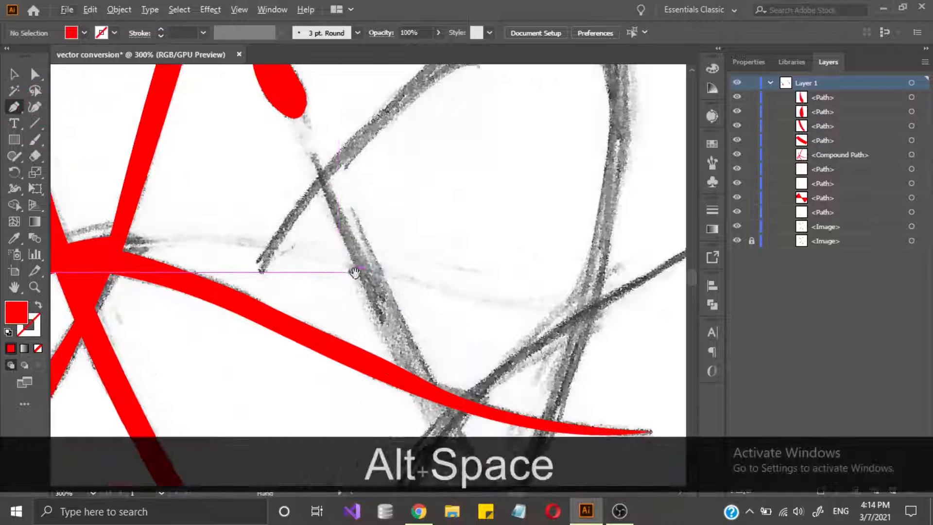
left_click_drag(354, 270, 316, 236)
scroll(354, 282, "down", 2)
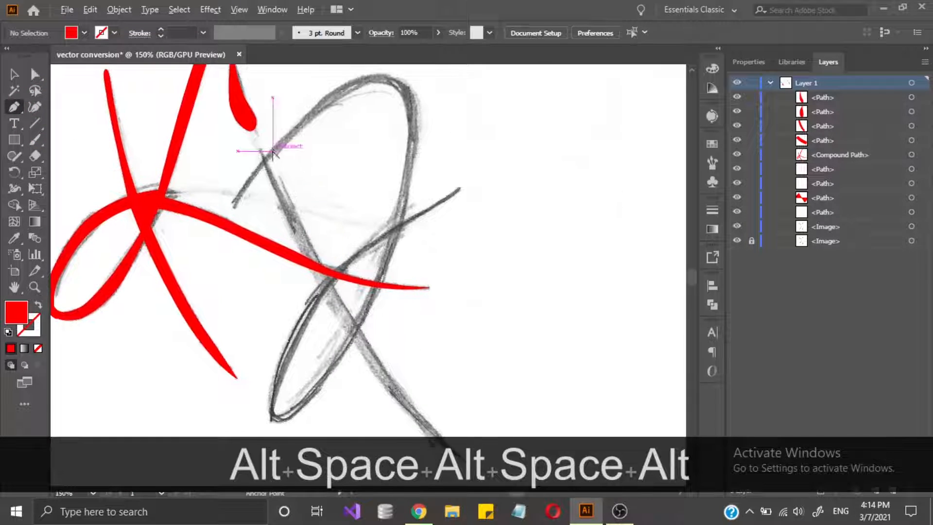
scroll(271, 150, "up", 3)
left_click(240, 141)
key("ctrl+z")
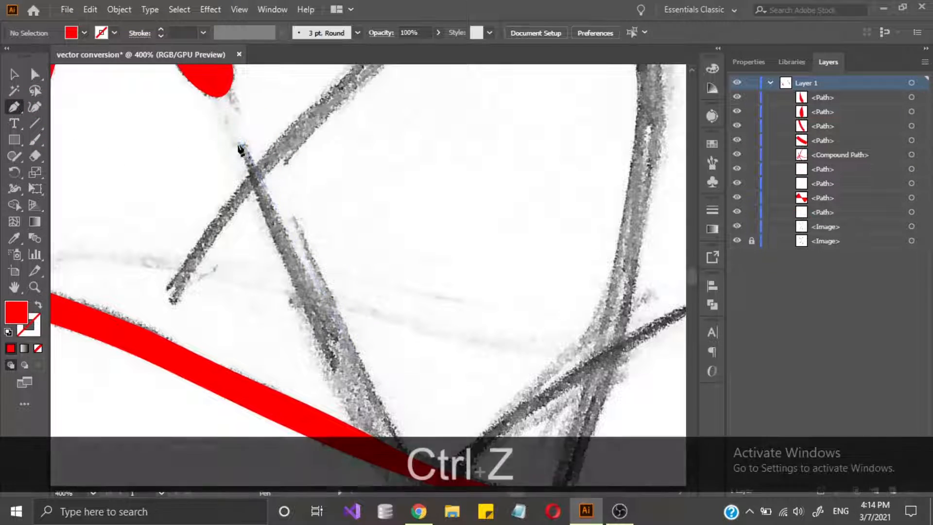
scroll(344, 297, "down", 4)
scroll(391, 396, "up", 4)
left_click(393, 394)
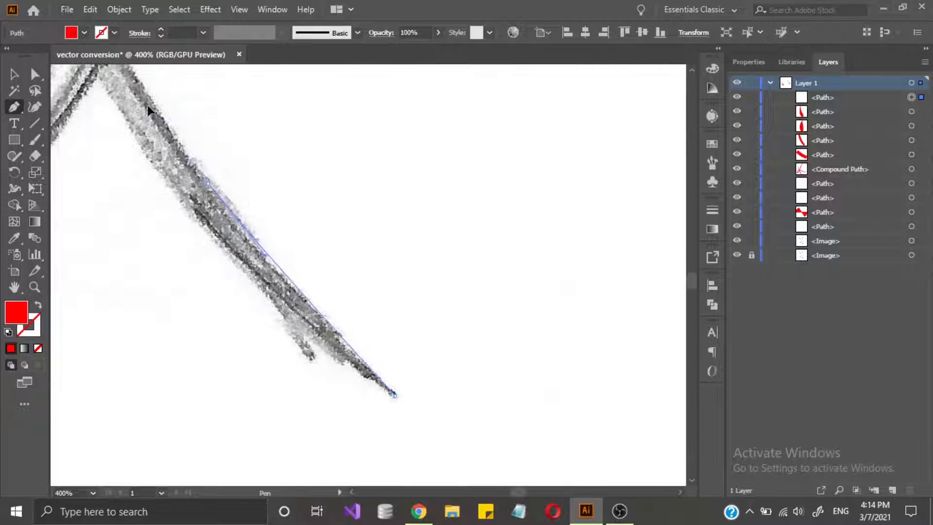
left_click_drag(272, 238, 293, 266)
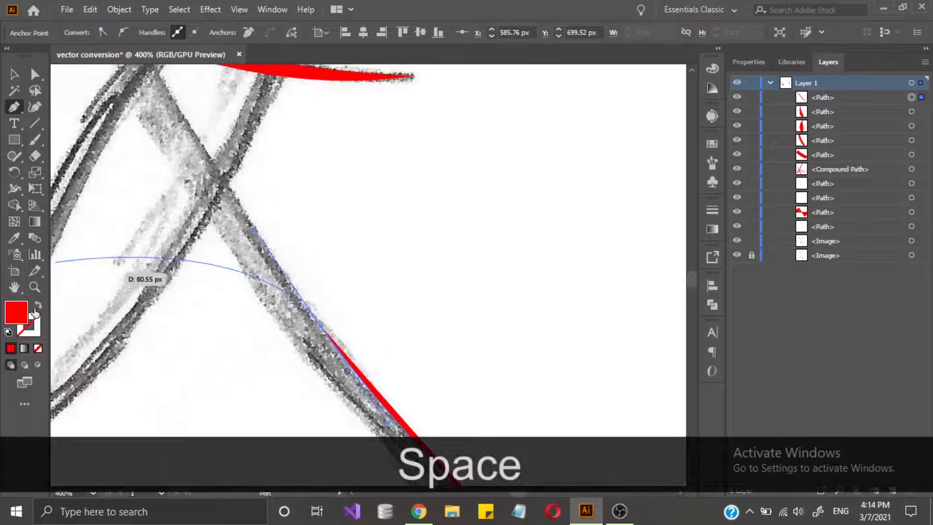
left_click(38, 306)
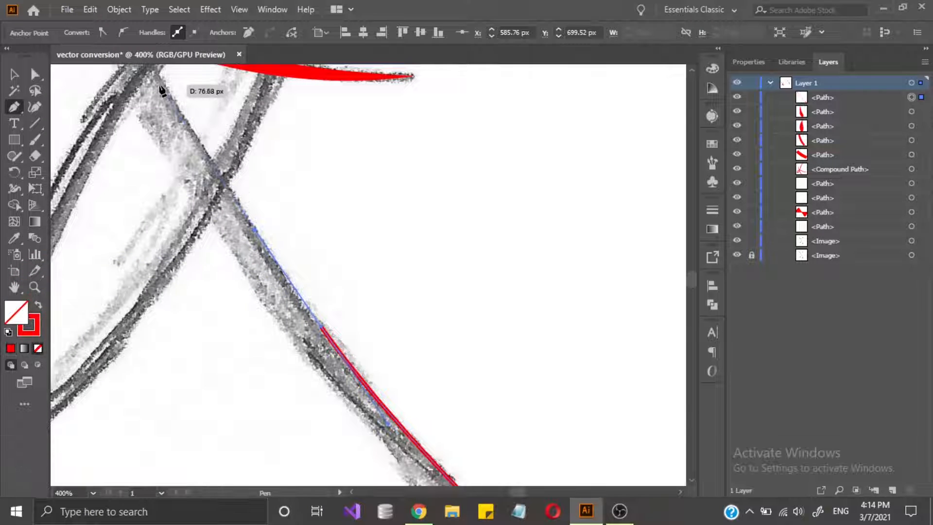
Continue the diagonal's right edge upward past the crossing strokes to its top end just below the second leaf.
left_click(162, 81)
left_click_drag(162, 81, 258, 274)
scroll(179, 109, "down", 2)
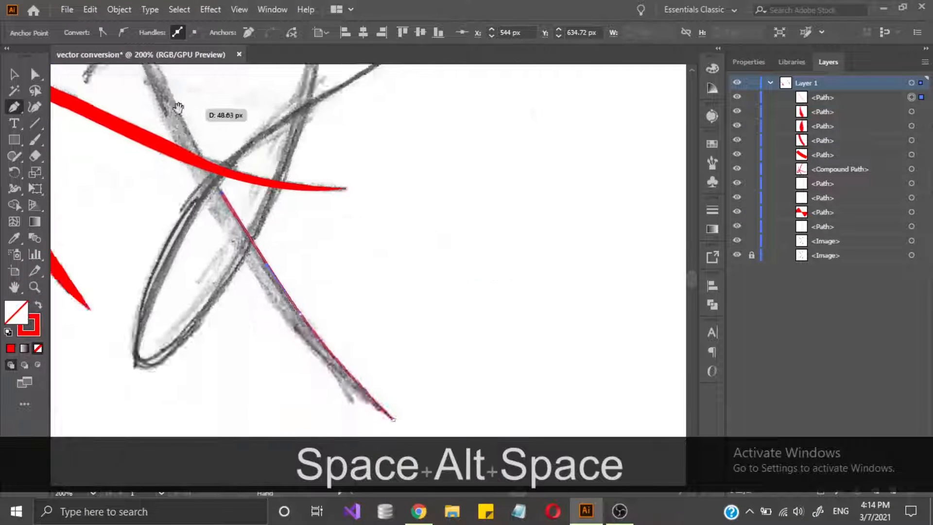
left_click_drag(178, 107, 243, 280)
scroll(240, 280, "up", 1)
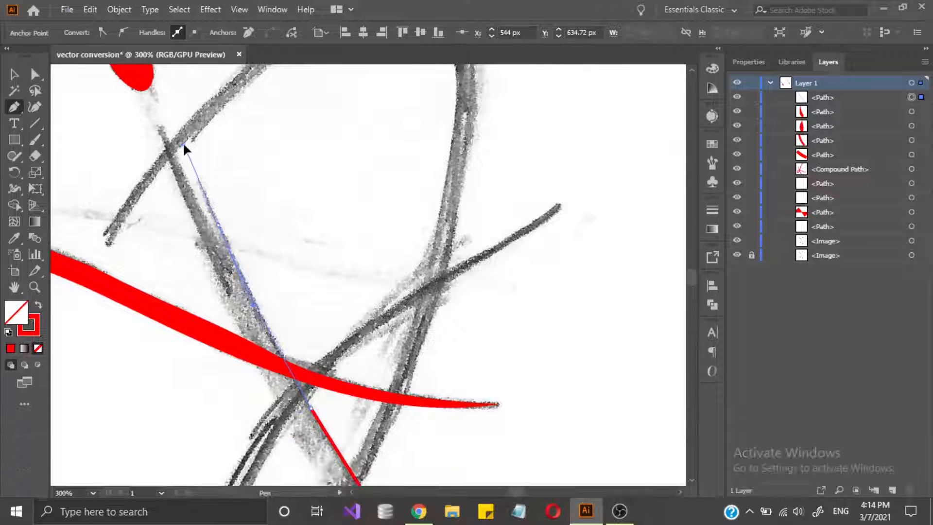
left_click(162, 119)
Trace the diagonal's left edge with curved segments from its top end down past the crossing strokes.
left_click_drag(166, 158, 209, 282)
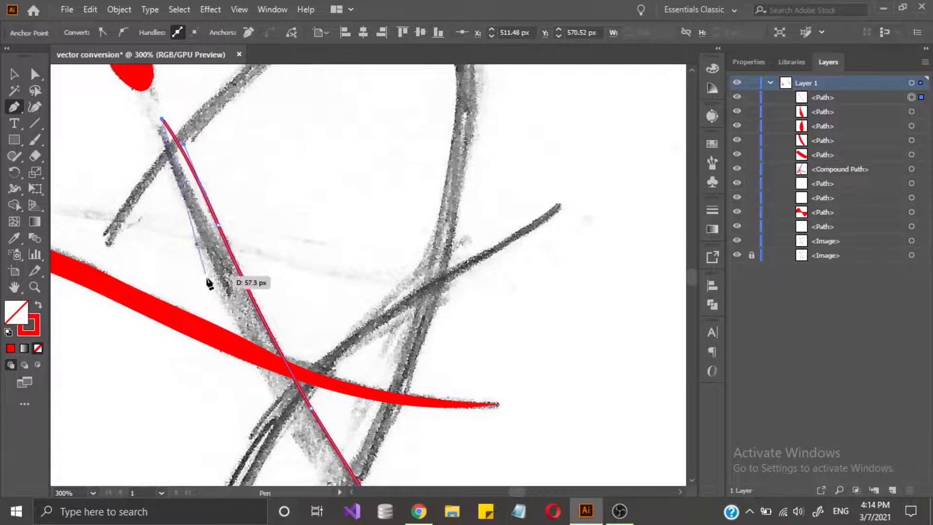
key("ctrl+z")
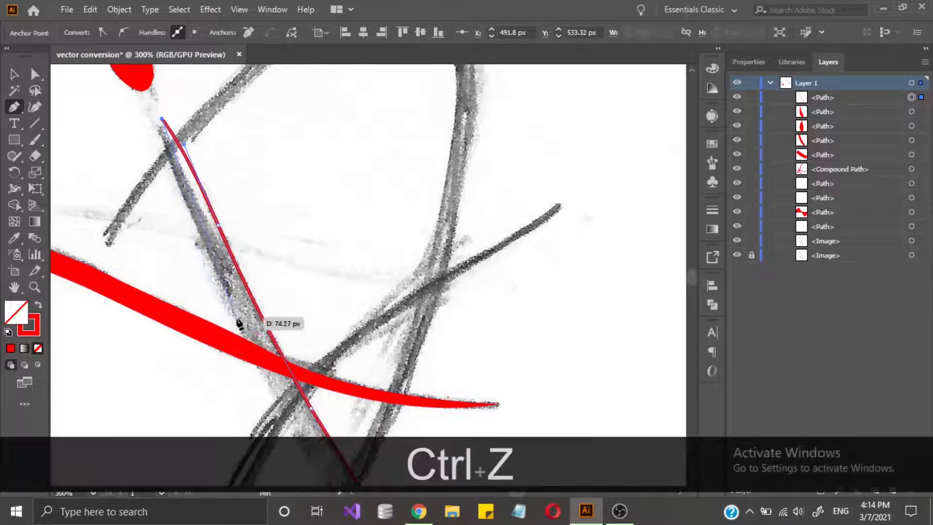
left_click_drag(296, 422, 295, 421)
key("space")
left_click_drag(298, 473, 231, 245)
left_click(300, 319)
key("ctrl+z")
left_click_drag(323, 350, 387, 441)
Close the diagonal's outline at its lower tip and swap the red stroke for a solid red fill.
key("space")
left_click_drag(353, 326, 283, 180)
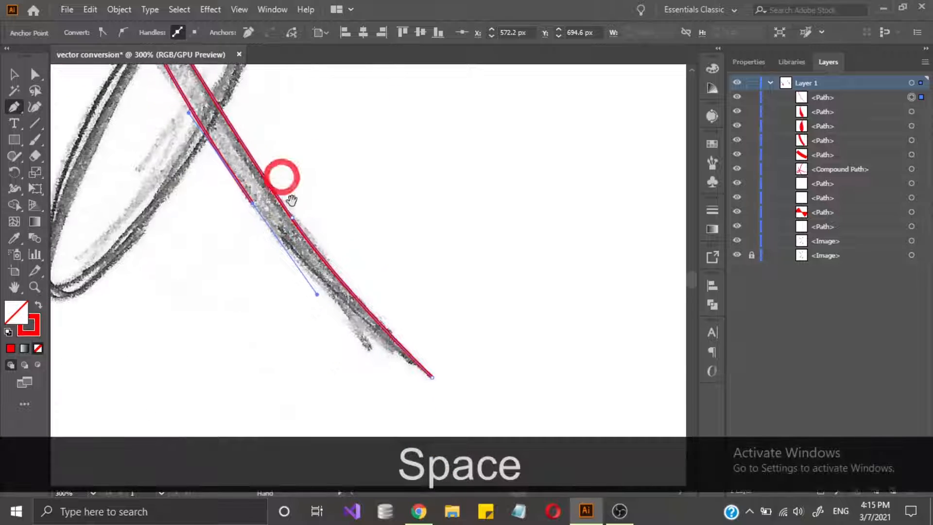
left_click_drag(432, 377, 483, 402)
left_click(38, 305)
Start tracing the outer edge of the second letter's large loop from its lower left end, using a red stroke without fill.
scroll(225, 194, "down", 2)
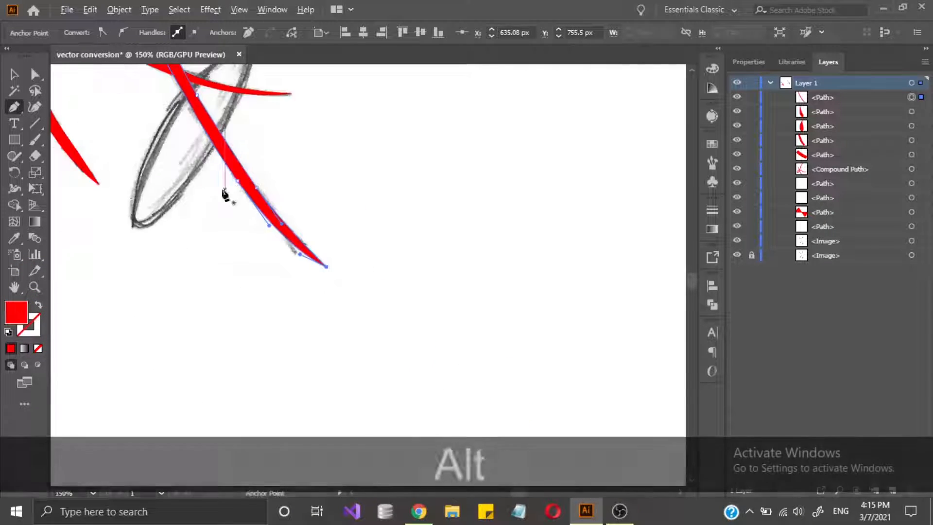
key("space")
left_click_drag(233, 171, 307, 339)
left_click_drag(334, 202, 367, 260)
scroll(233, 248, "up", 2)
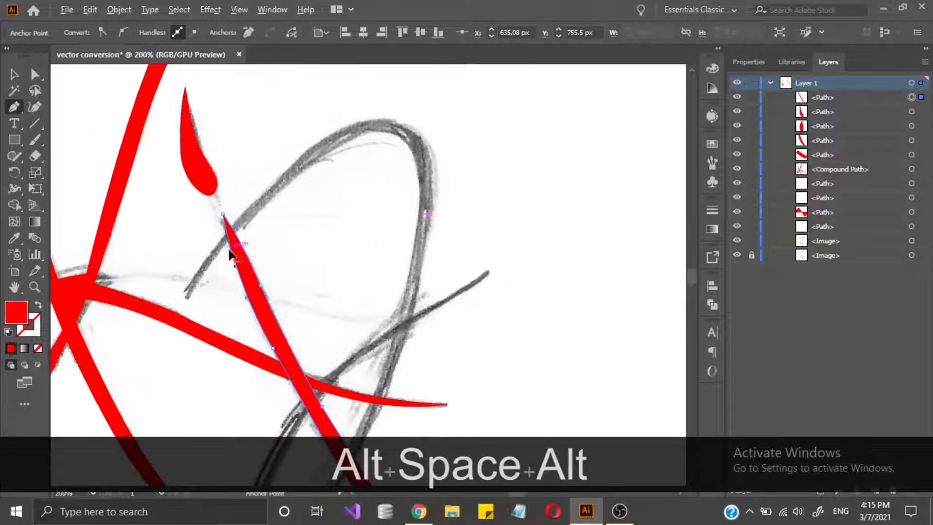
left_click(171, 306)
scroll(371, 68, "up", 5)
mouse_move(314, 261)
left_mouse_down()
mouse_move(464, 129)
mouse_move(457, 118)
mouse_move(444, 130)
left_mouse_up()
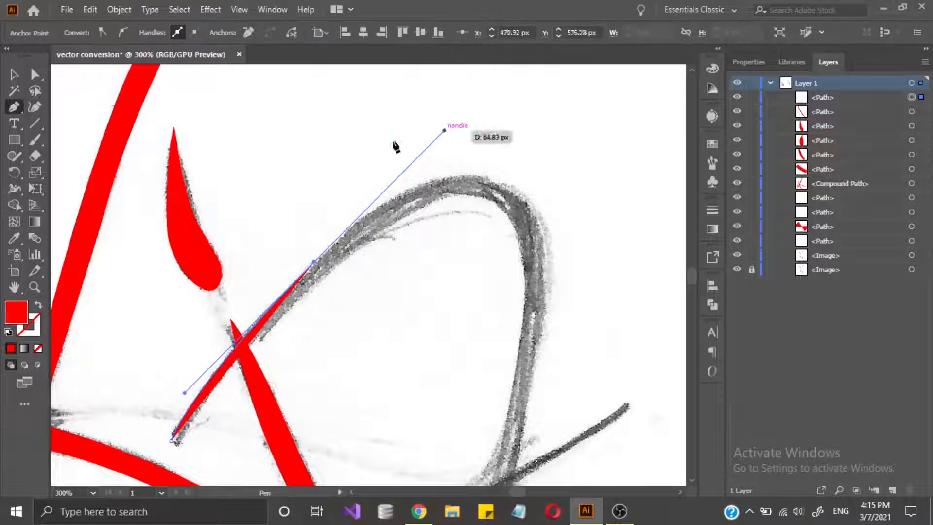
key("shift+x")
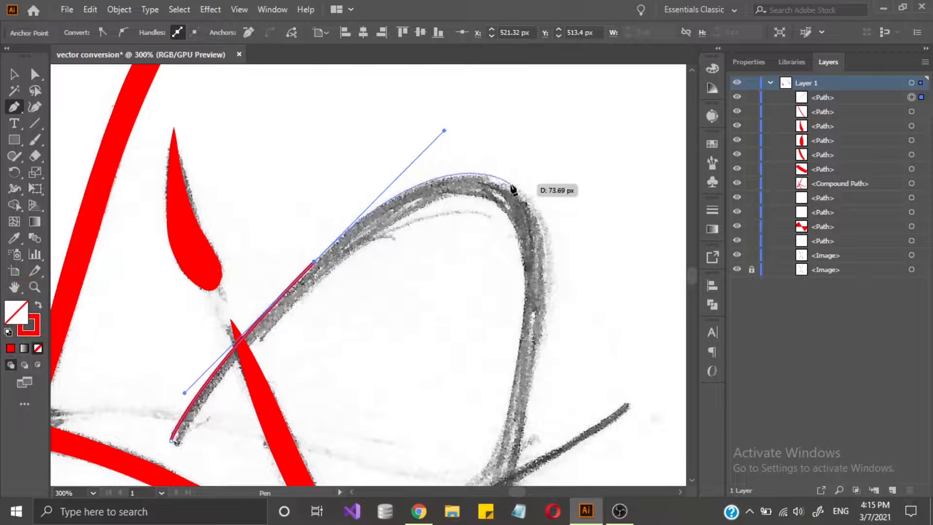
Continue the large loop's outer edge over its rounded top and down the right side, past the crossing tail stroke.
left_click(516, 185)
left_click_drag(548, 306, 526, 437)
key("ctrl+z")
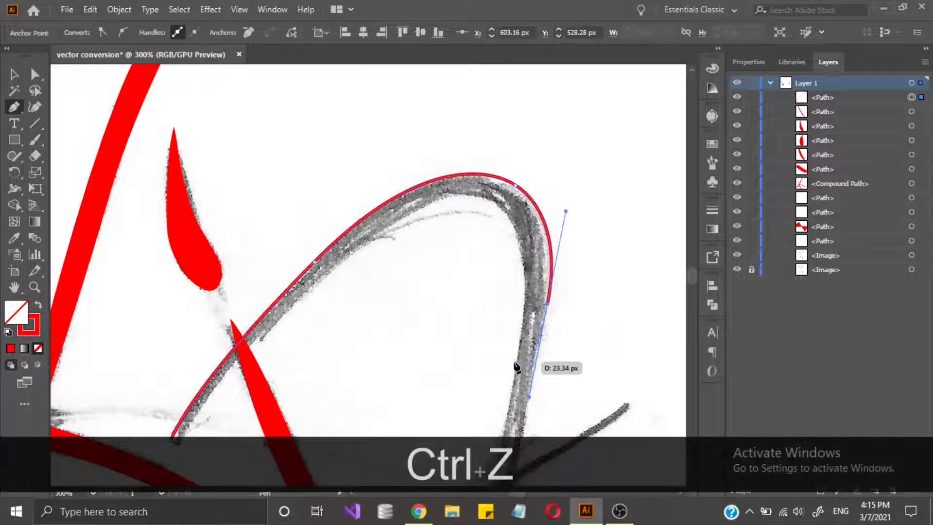
scroll(516, 368, "down", 3)
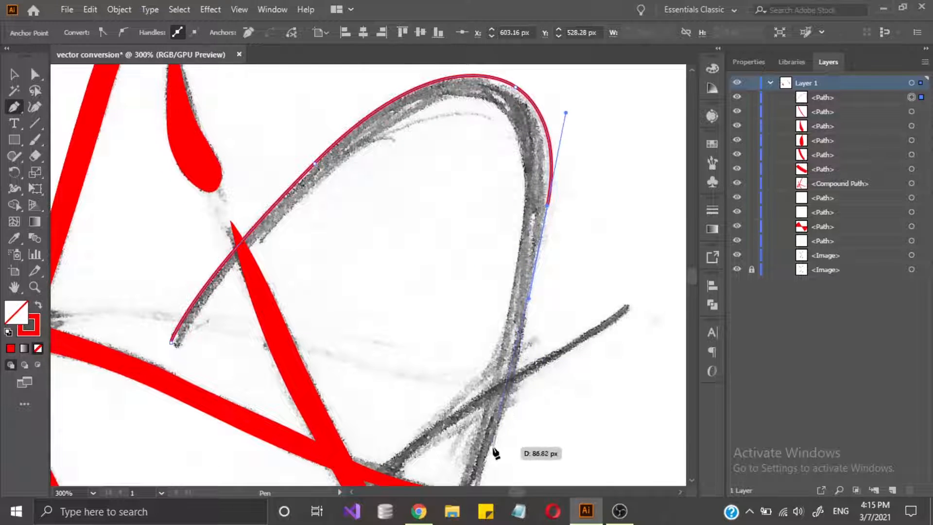
scroll(495, 437, "down", 2)
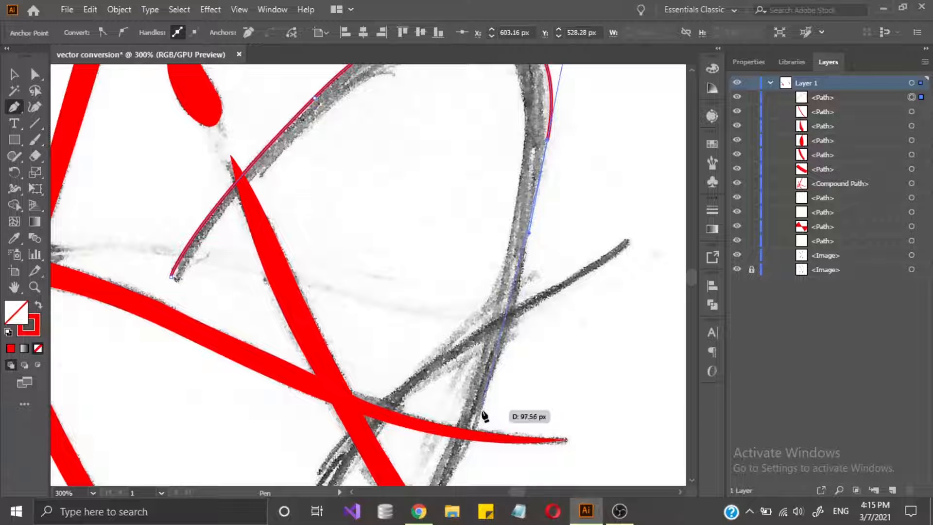
left_click_drag(482, 409, 429, 434)
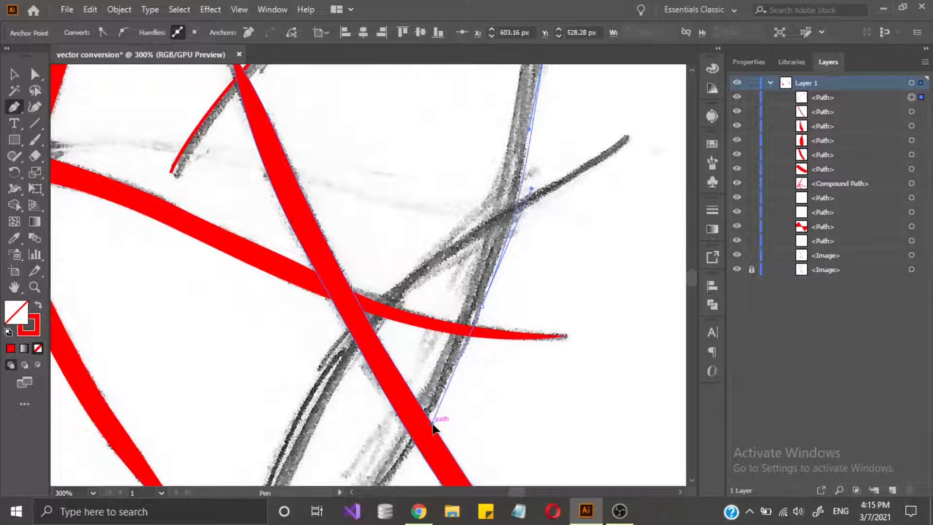
Extend the outer edge down across the red diagonal and around the narrow lower loop's bottom tip to its left side.
left_click(434, 424)
left_click_drag(396, 464, 261, 472)
key("ctrl+z")
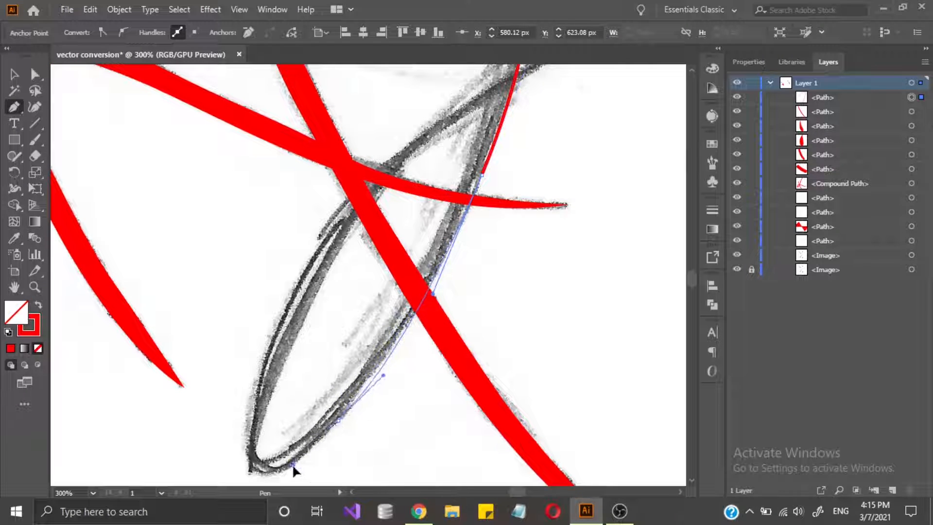
left_click_drag(293, 465, 267, 309)
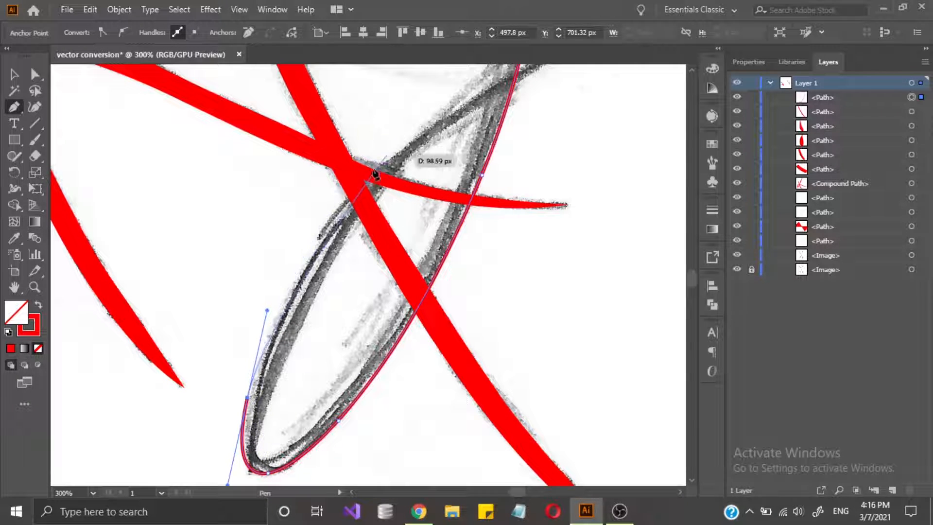
Trace the lower loop's outer left side upward across the diagonal and along the tail stroke's upper edge to its end.
left_click(360, 189)
key("space")
left_click_drag(360, 189, 218, 370)
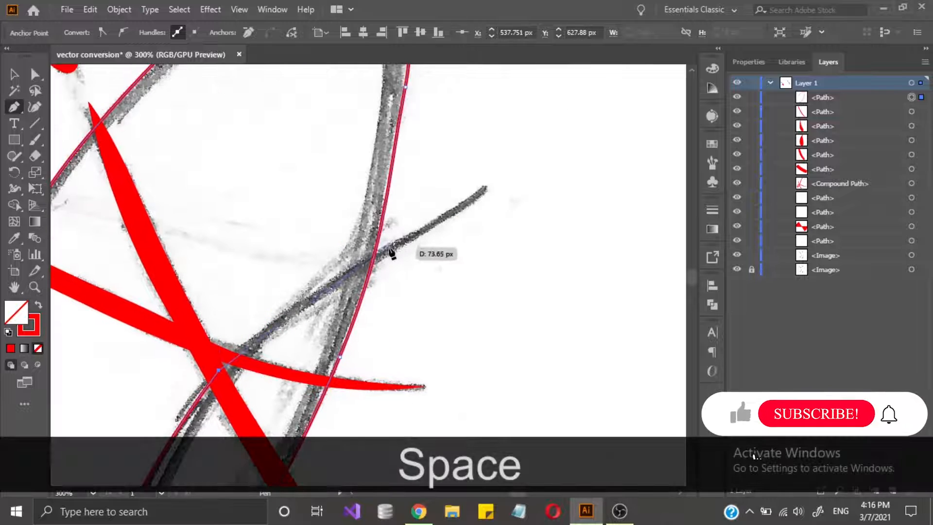
left_click_drag(392, 253, 404, 239)
left_click_drag(486, 187, 492, 190)
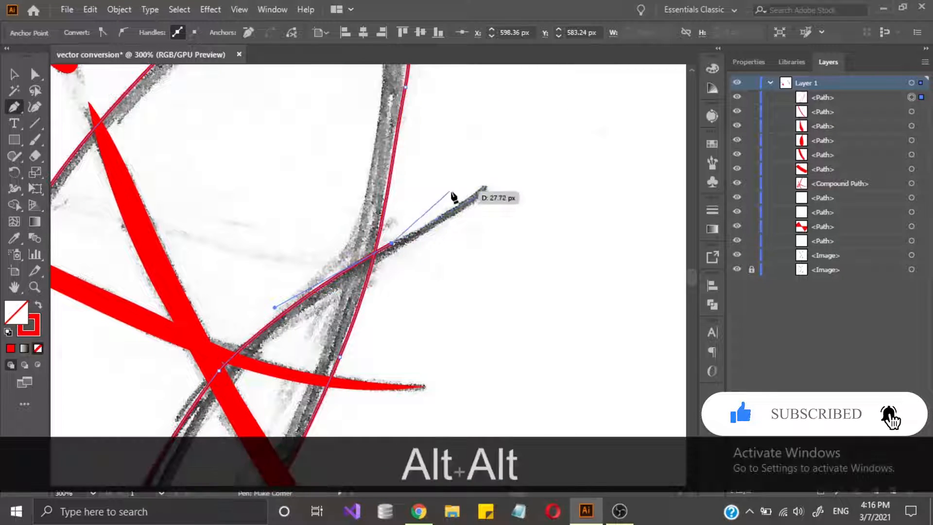
Round off the tail stroke's end and trace its lower edge back to the red diagonal.
scroll(454, 198, "up", 3)
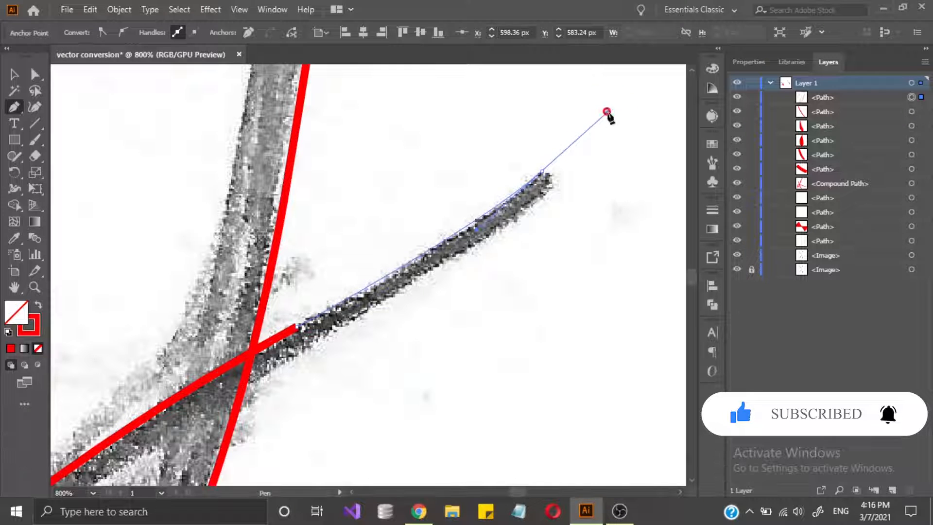
left_click(542, 171, "alt")
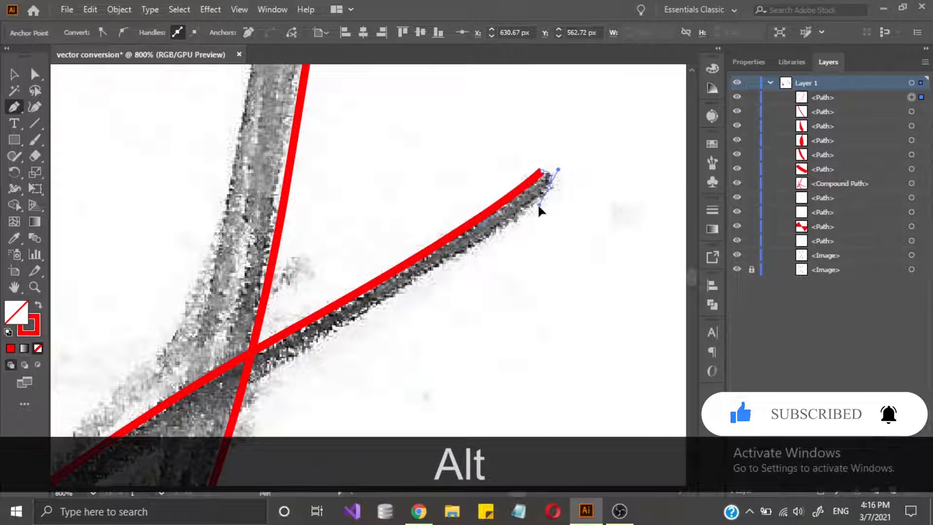
left_click_drag(538, 206, 340, 333)
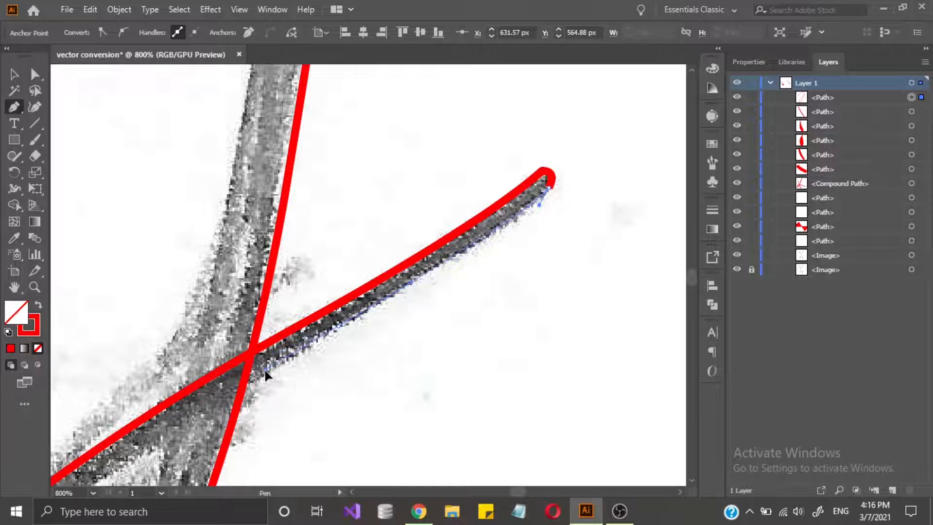
left_click_drag(265, 372, 265, 371)
scroll(265, 371, "down", 3)
left_click_drag(337, 312, 482, 112)
left_click_drag(265, 288, 237, 333)
scroll(194, 406, "down", 2)
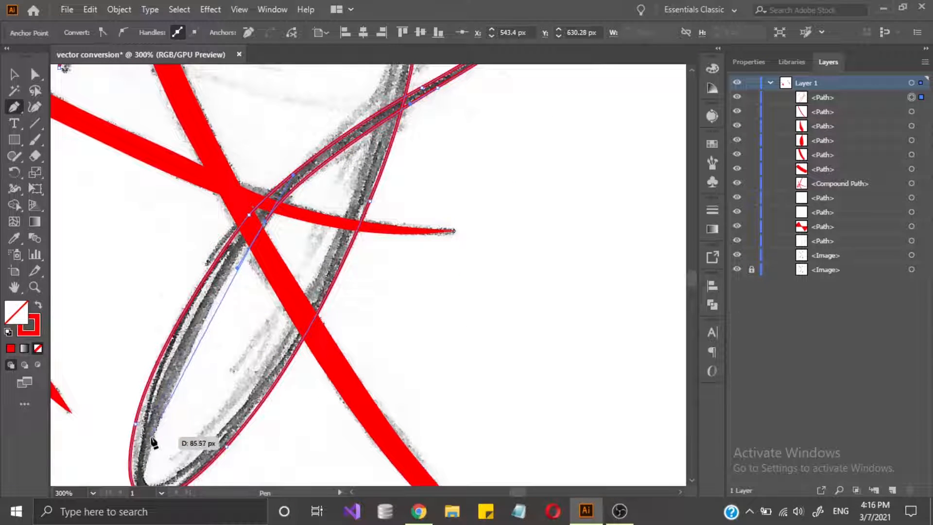
Trace the narrow lower loop's inner left edge down to near its bottom, retracting the outgoing handle on the last anchor.
left_click_drag(152, 438, 144, 403)
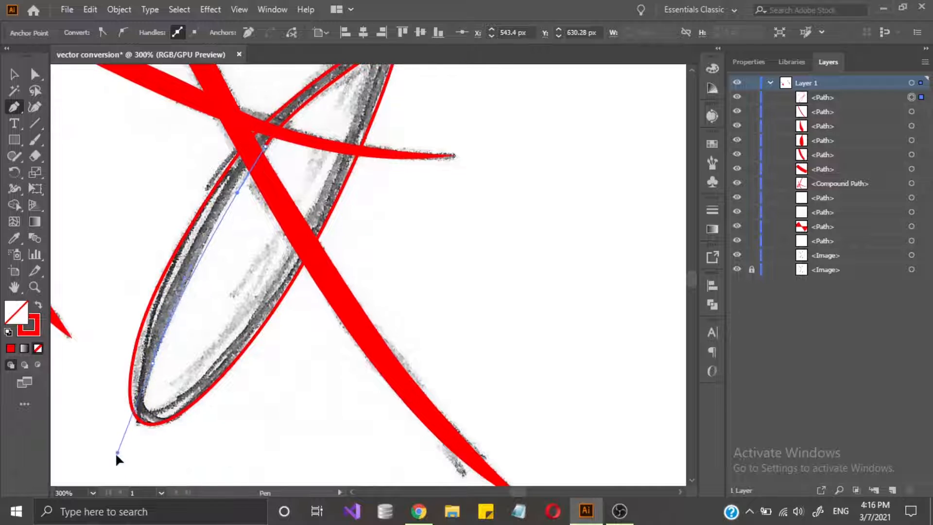
left_click_drag(96, 479, 83, 451)
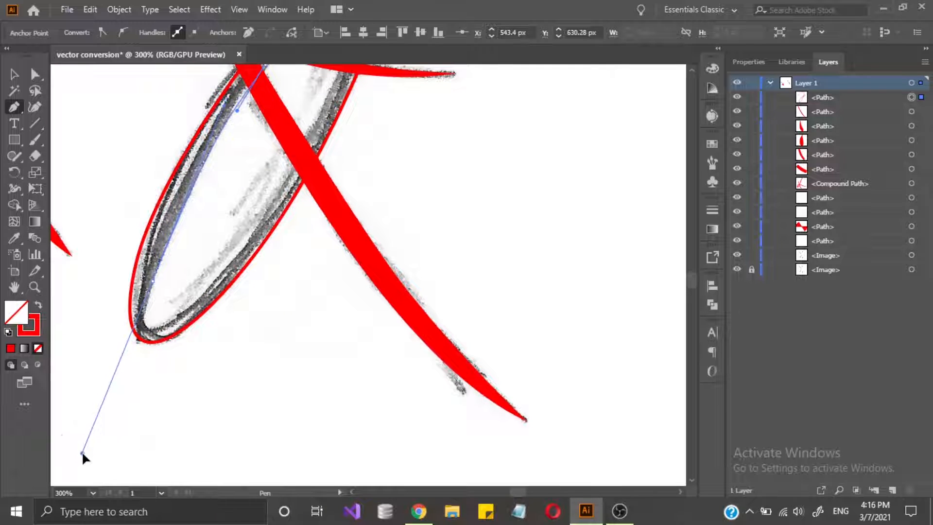
scroll(265, 127, "up", 2)
scroll(264, 127, "down", 2)
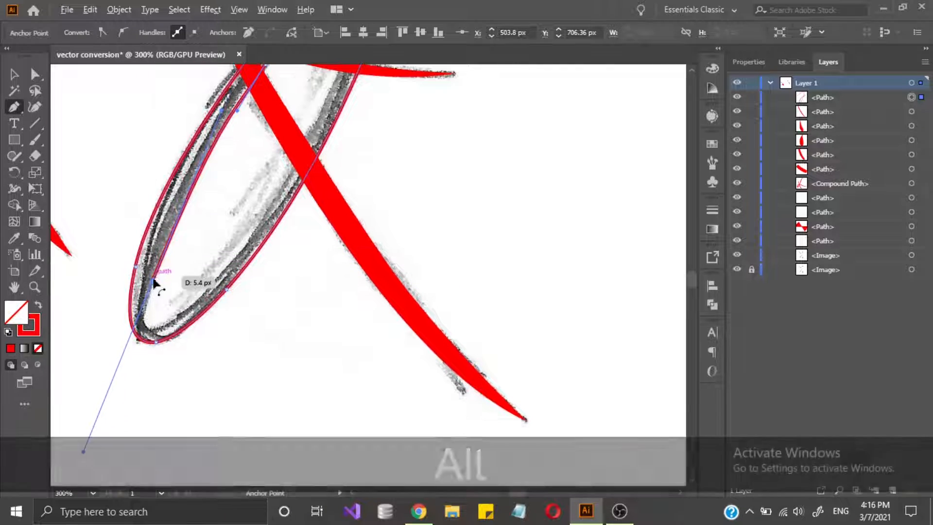
left_click(152, 280, "alt")
Trace the lower loop's inner edge around the bottom and up the right side, past the diagonal and the thin crossing stroke.
scroll(142, 330, "up", 1)
left_click_drag(154, 355, 188, 349)
left_click(270, 255)
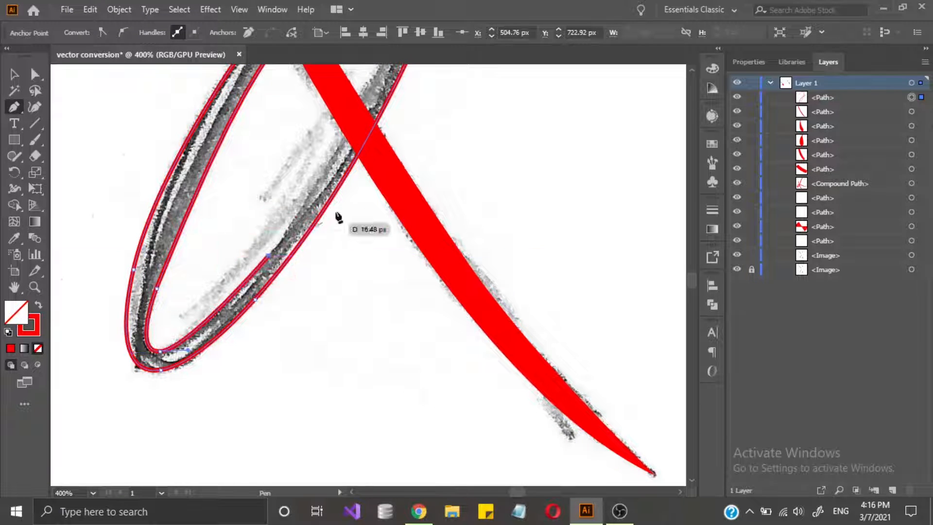
key("space")
left_click_drag(366, 107, 190, 285)
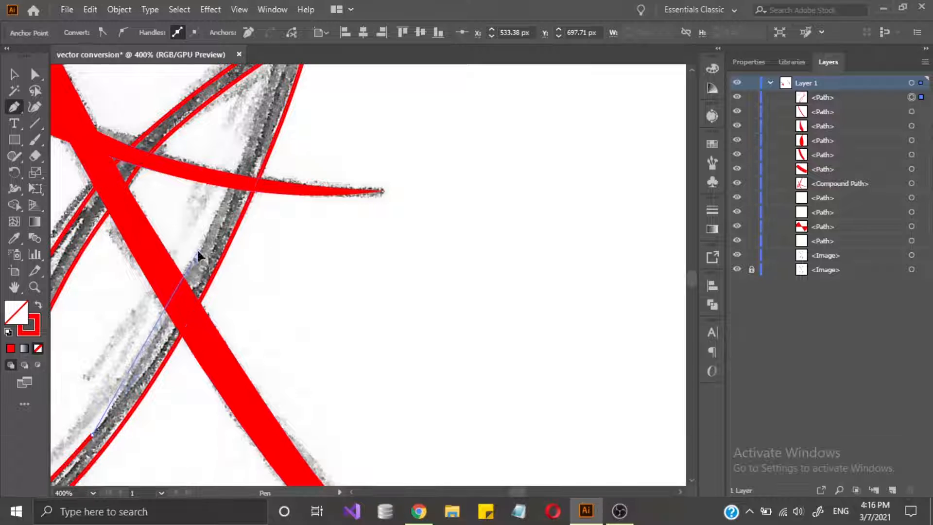
left_click(238, 156)
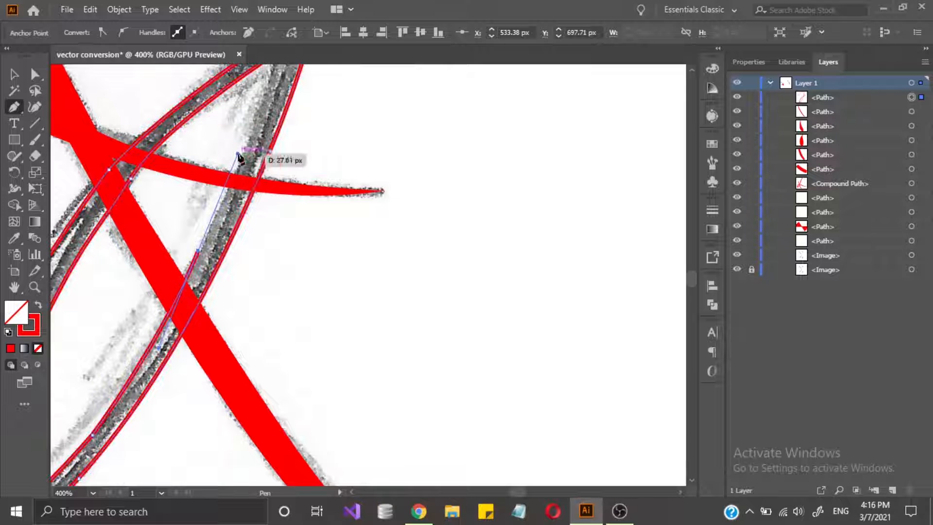
key("ctrl+z")
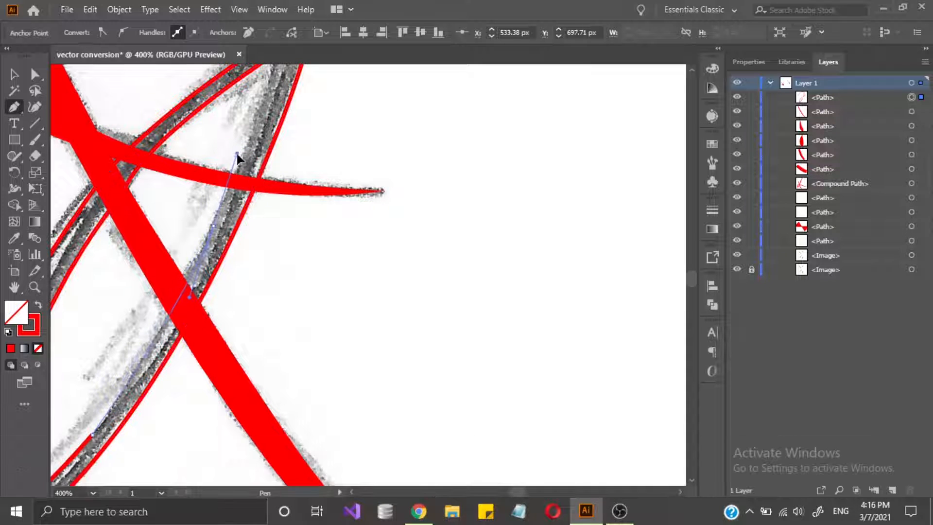
left_click(240, 150)
Continue the inner edge up through the tail crossing and along the right side of the large upper loop.
key("space")
left_click_drag(241, 150, 247, 287)
left_click_drag(286, 178, 304, 118)
key("space")
left_click_drag(302, 127, 295, 305)
left_click_drag(332, 104, 340, 128)
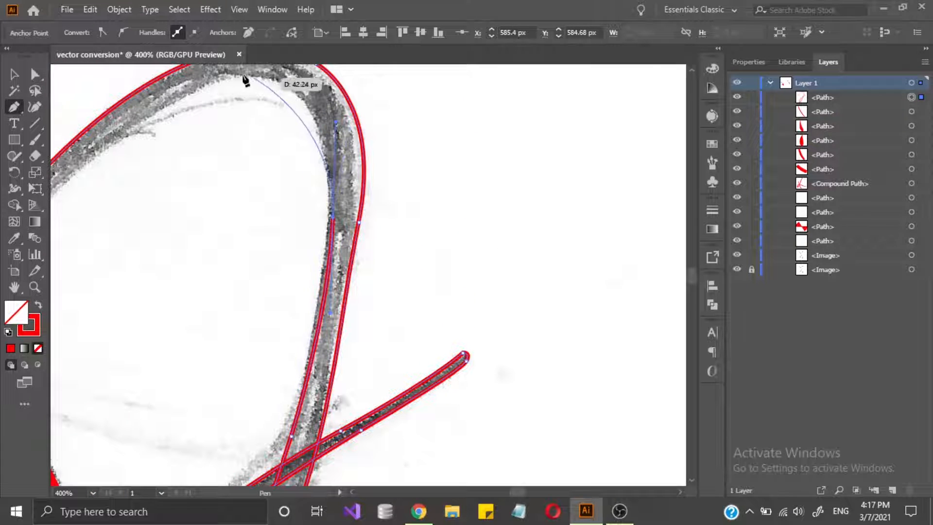
Trace the large loop's inner edge over the top and down its left side to the lower left end.
left_click_drag(243, 75, 183, 92)
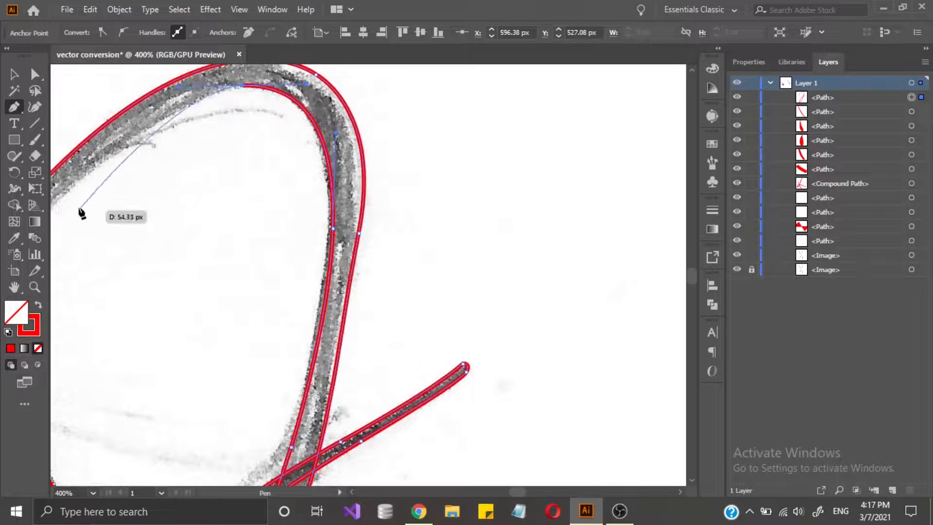
key("space")
left_click_drag(78, 209, 290, 183)
left_click_drag(225, 218, 181, 258)
left_click_drag(87, 397, 149, 427)
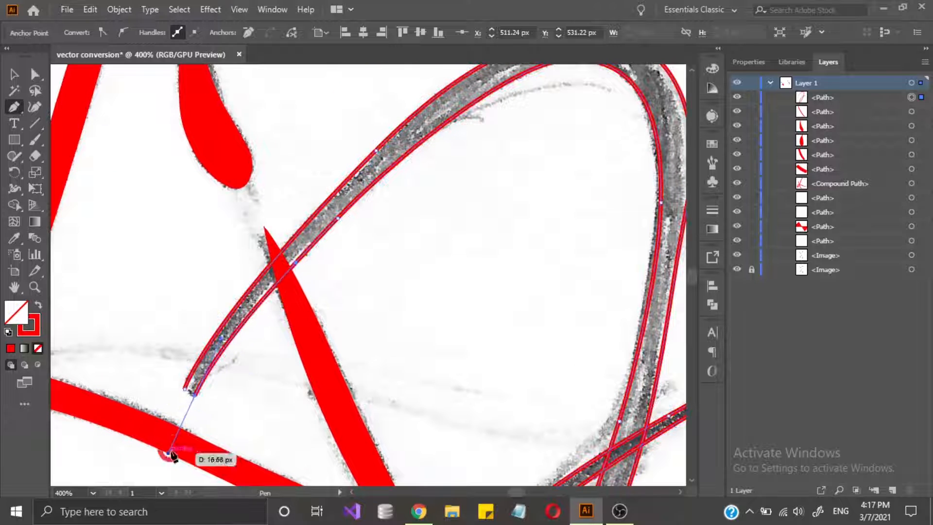
Close the loop's outline with a rounded lower left end and swap the red stroke for a solid red fill.
scroll(186, 398, "up", 3, "alt")
left_click(213, 389, "alt")
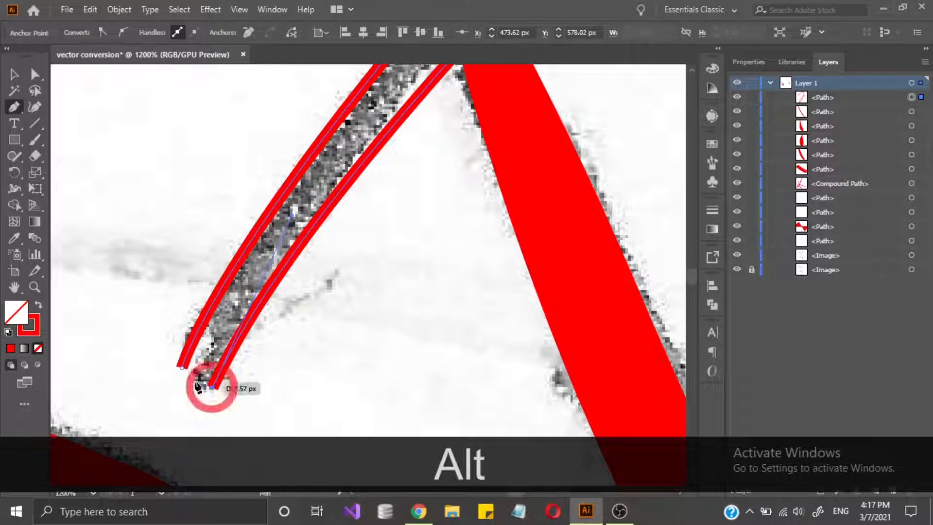
scroll(189, 335, "up", 1, "alt")
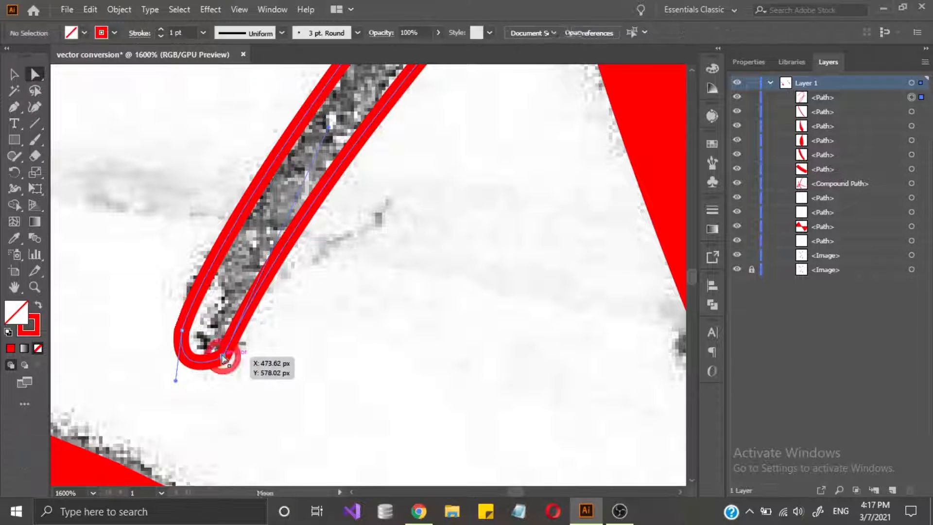
scroll(301, 316, "down", 5, "alt")
scroll(301, 317, "down", 3, "alt")
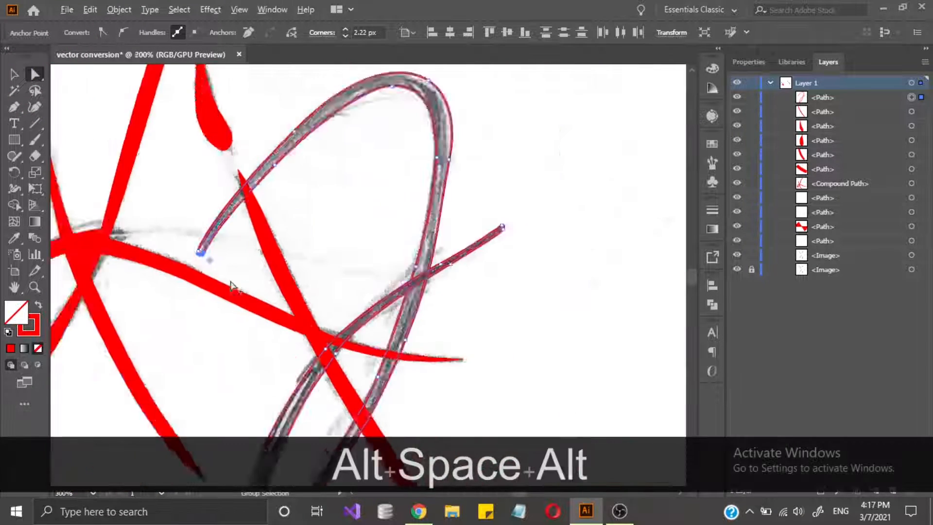
left_click(38, 304)
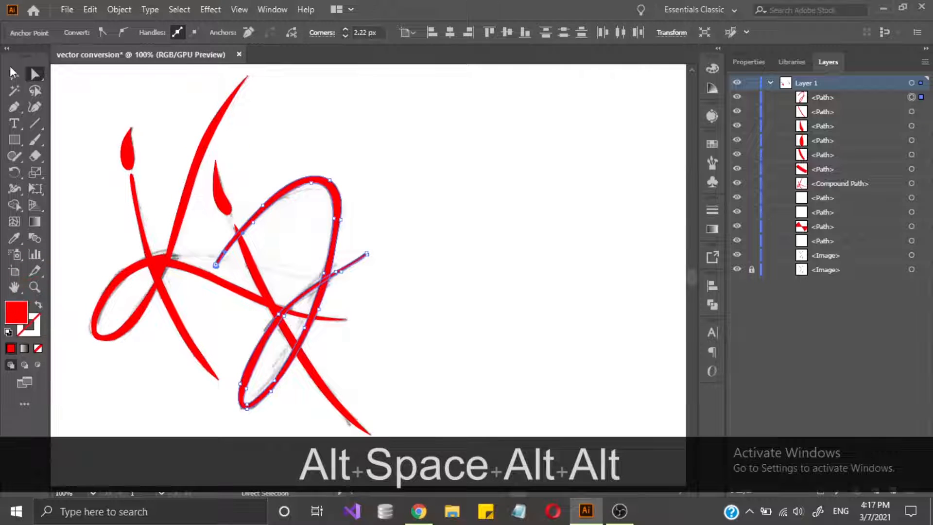
left_click(446, 94)
key("v")
Review the filled monogram shapes and examine the hand-lettered wordmark sketch above them.
scroll(322, 426, "up", 2, "alt")
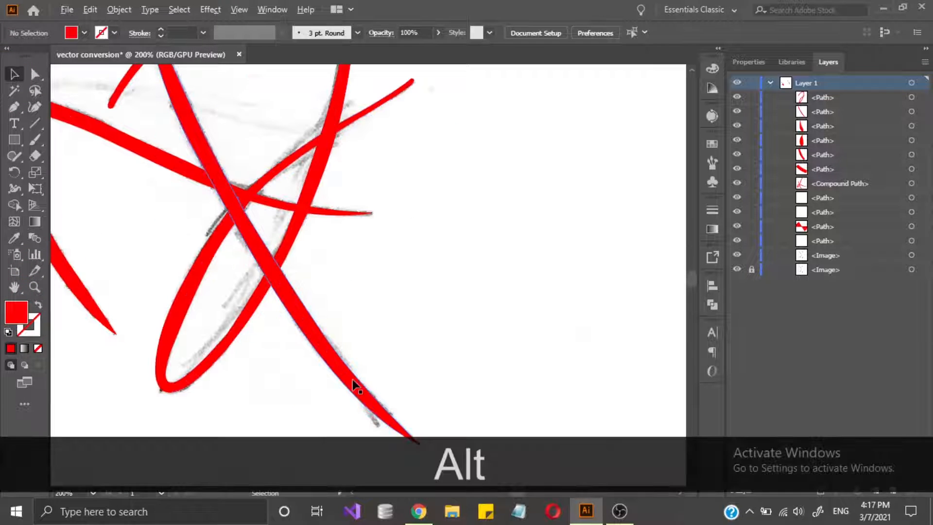
scroll(351, 379, "down", 3, "alt")
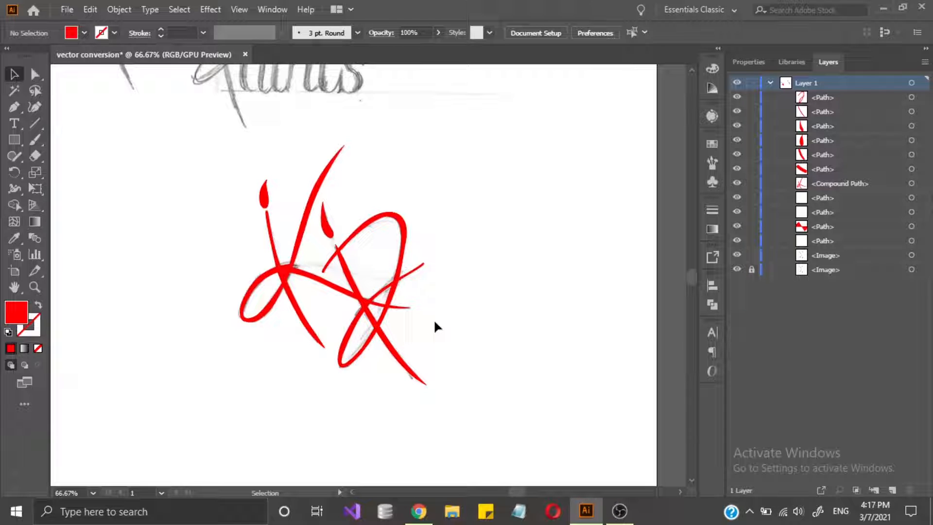
key("space")
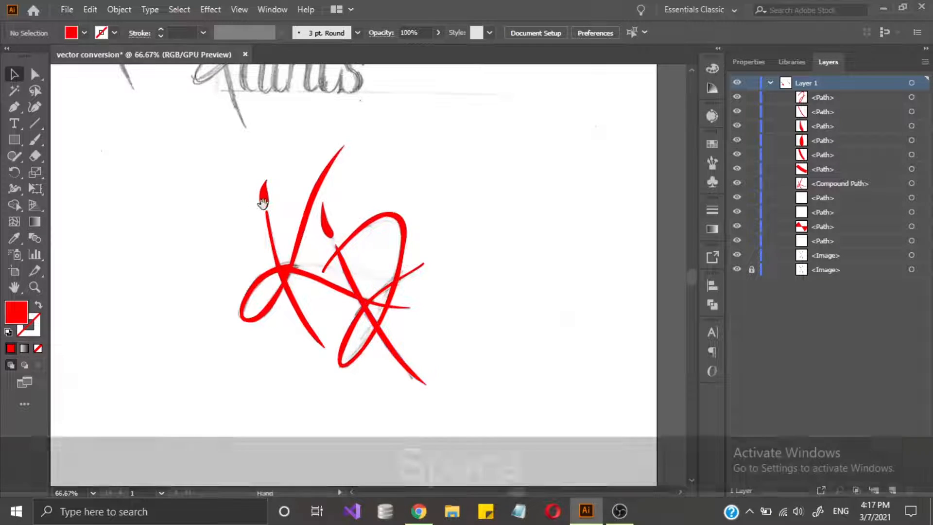
left_click_drag(262, 202, 410, 416)
mouse_move(393, 293)
left_mouse_down()
mouse_move(322, 210)
mouse_move(360, 311)
left_mouse_up()
scroll(246, 205, "up", 2, "alt")
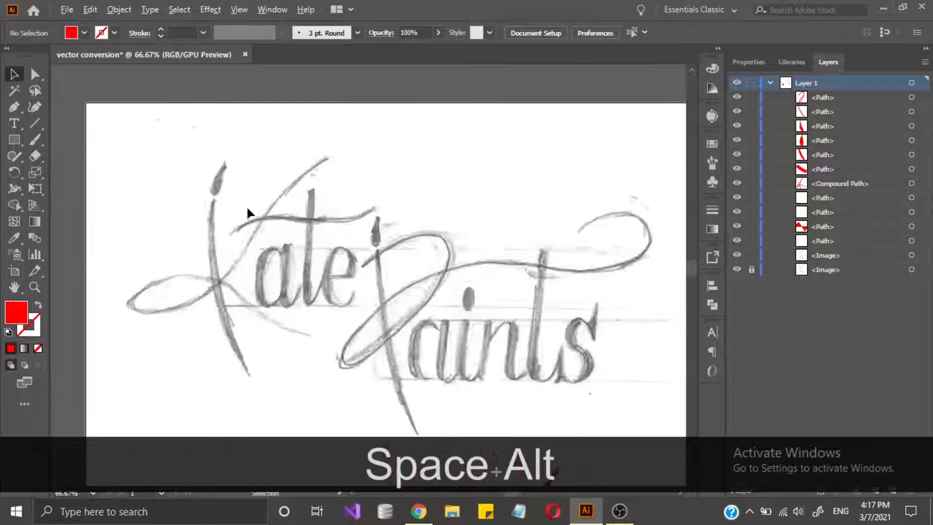
key("space")
left_click_drag(255, 259, 303, 216)
key("space")
left_click_drag(229, 224, 210, 200)
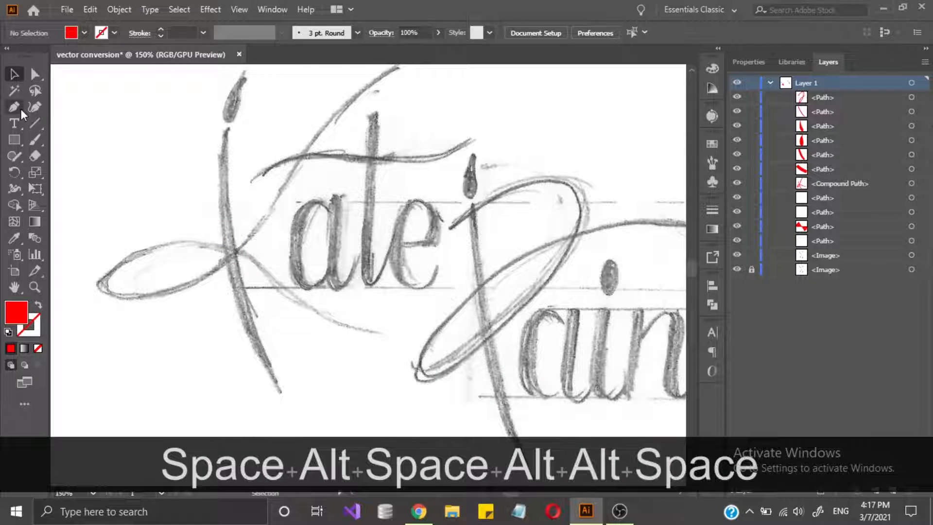
Trace the K's long tapered stem with the Pen tool as a closed shape and give it a solid red fill.
left_click(20, 108)
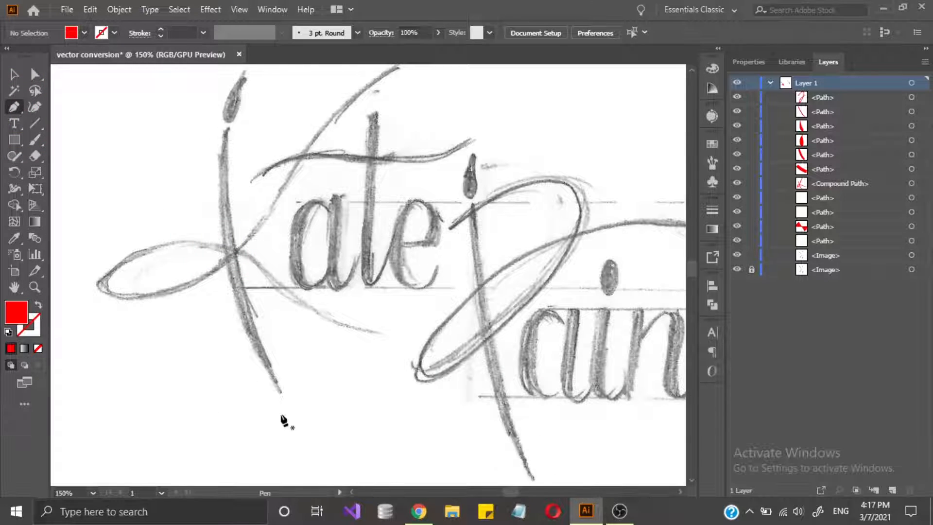
left_click(279, 392)
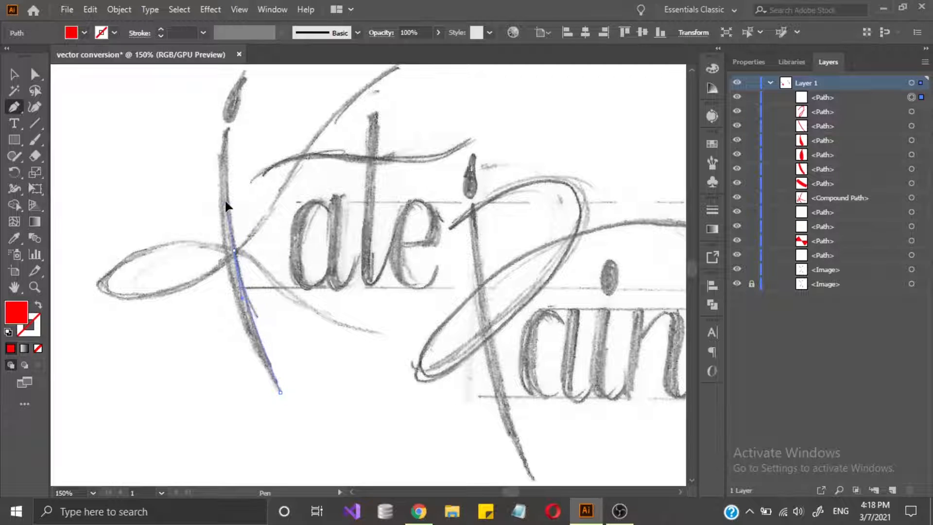
left_click(227, 125)
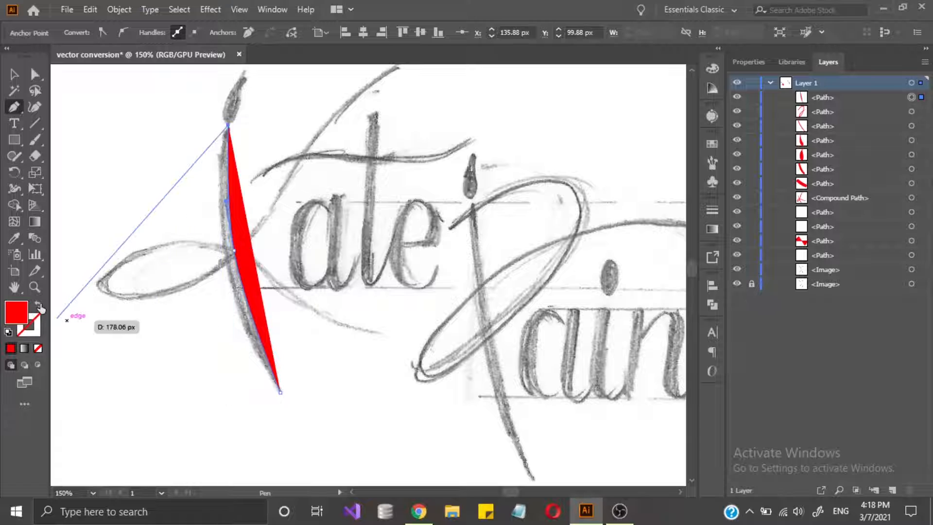
left_click(39, 306)
left_click_drag(232, 291, 262, 393)
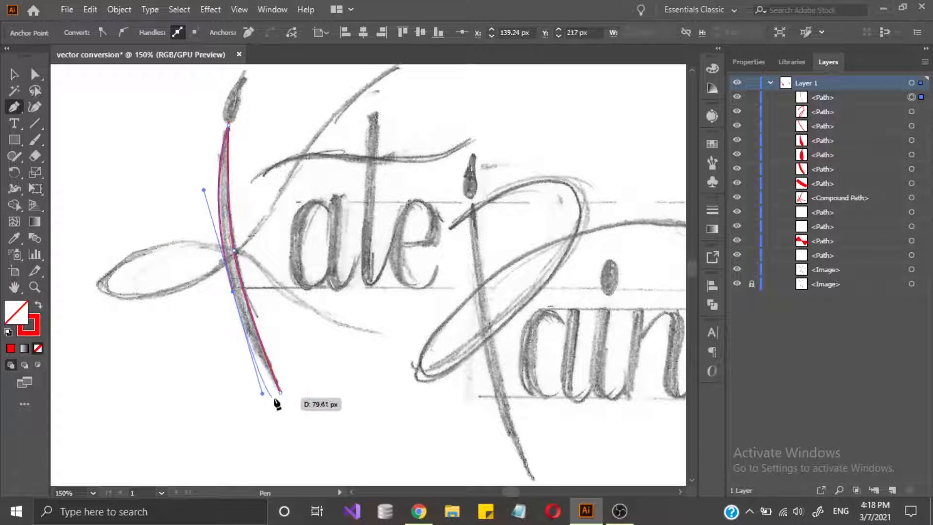
left_click(281, 391)
key("alt")
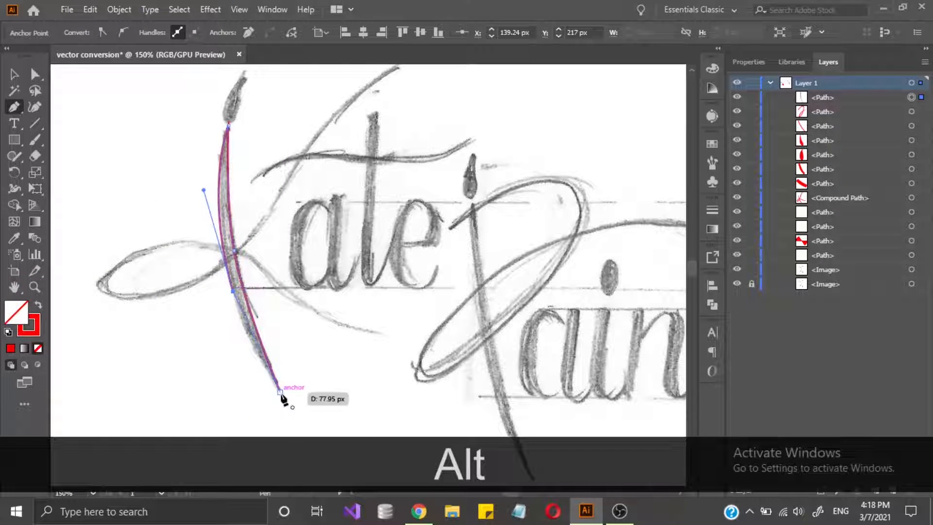
mouse_move(316, 412)
left_mouse_down()
mouse_move(300, 420)
mouse_move(308, 433)
left_mouse_up()
key("shift+x")
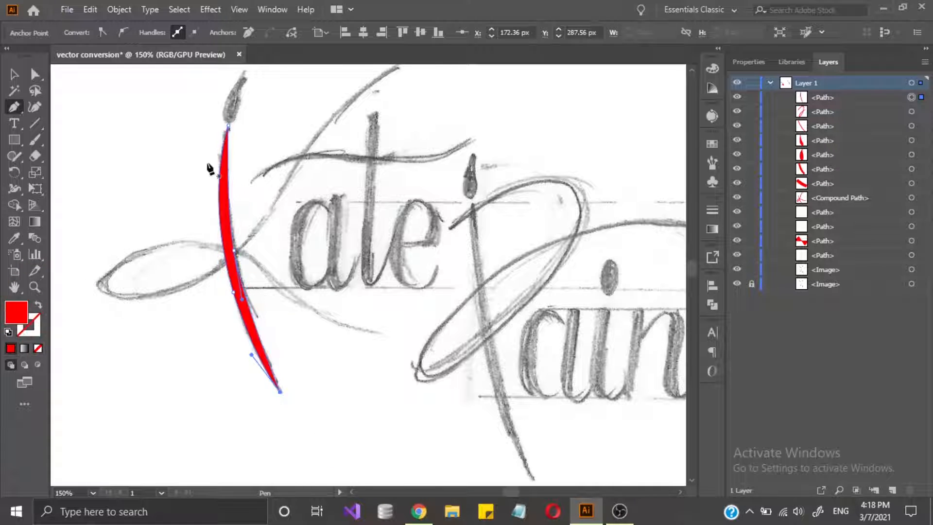
Trace the upper edge of the t's wavy crossbar from its right tip to its left end, using a red stroke without fill.
scroll(248, 152, "up", 2)
scroll(319, 260, "up", 2)
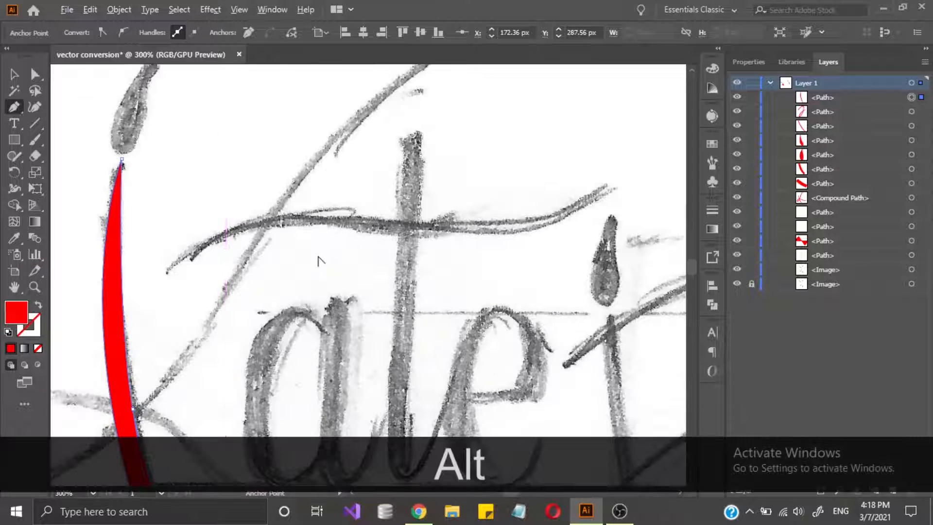
left_click(613, 182)
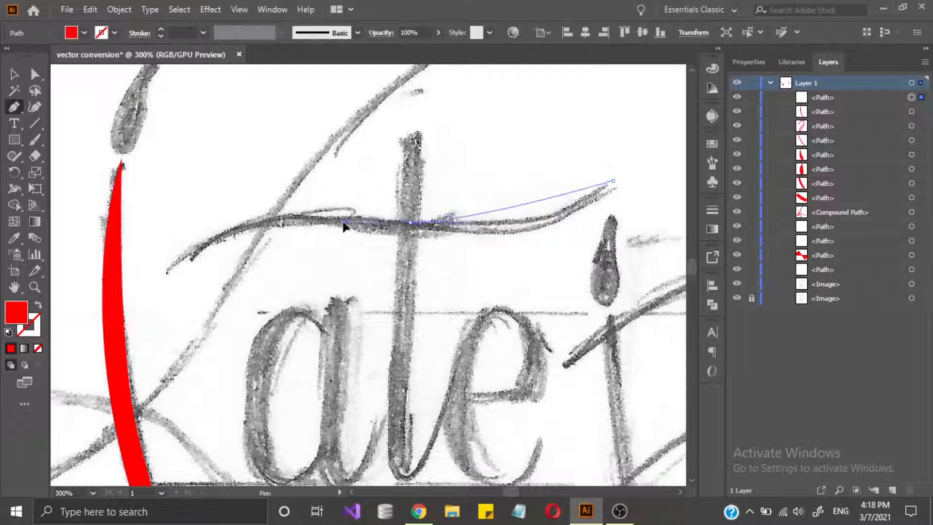
left_click_drag(254, 208, 256, 208)
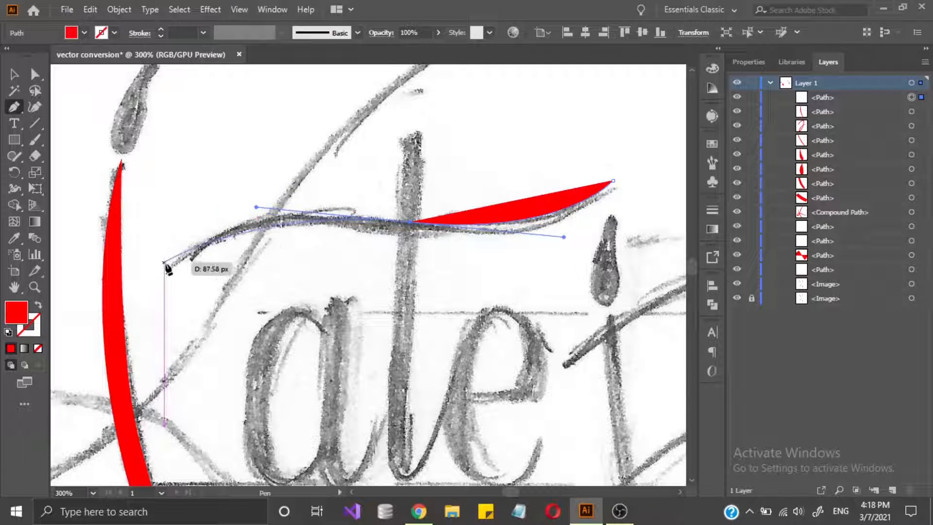
left_click_drag(167, 269, 123, 325)
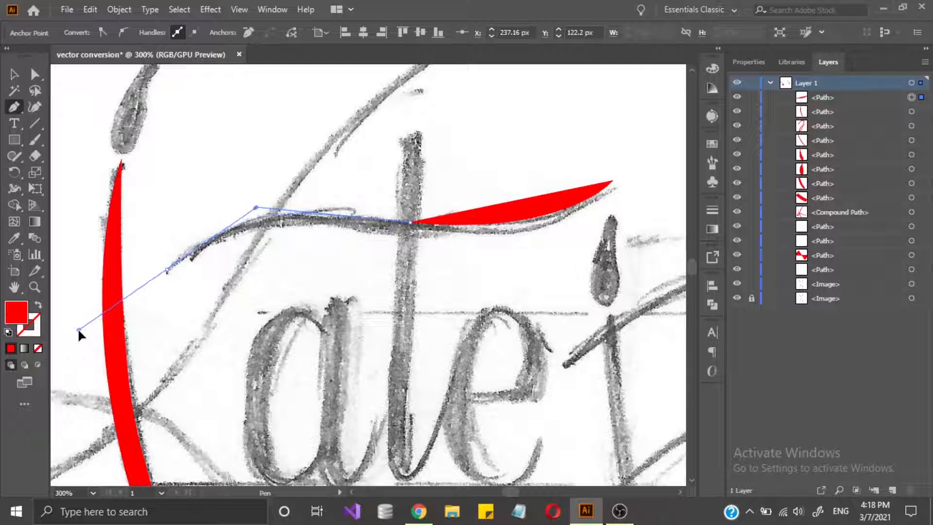
left_click(168, 269, "alt")
left_click(38, 305)
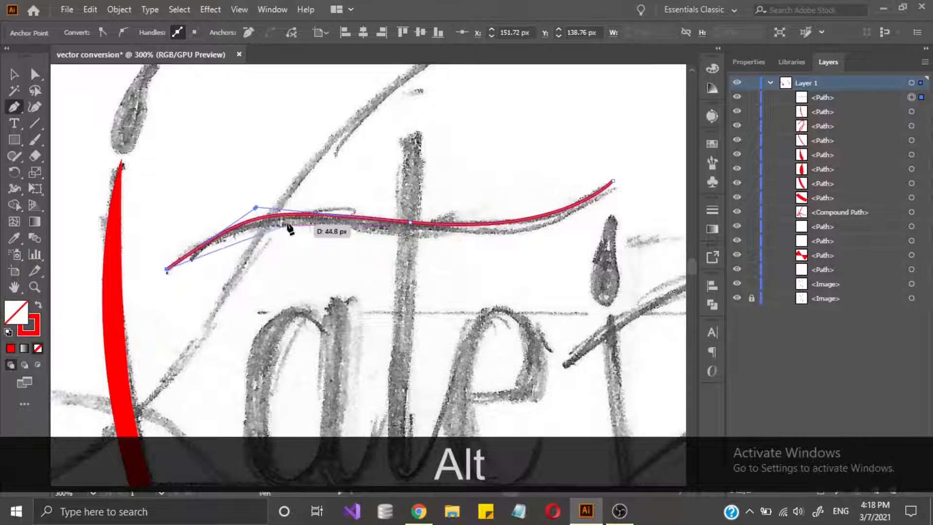
Trace the crossbar's lower edge back to its right tip, close the outline and swap the stroke for a solid red fill.
mouse_move(293, 224)
left_mouse_down()
mouse_move(382, 215)
mouse_move(427, 244)
left_mouse_up()
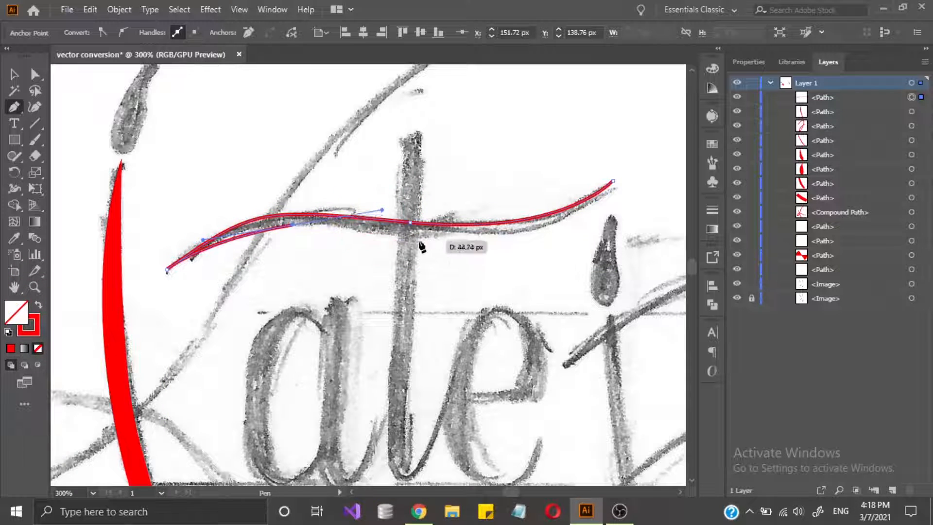
key("ctrl+z")
left_click_drag(359, 230, 563, 237)
left_click_drag(613, 181, 622, 149)
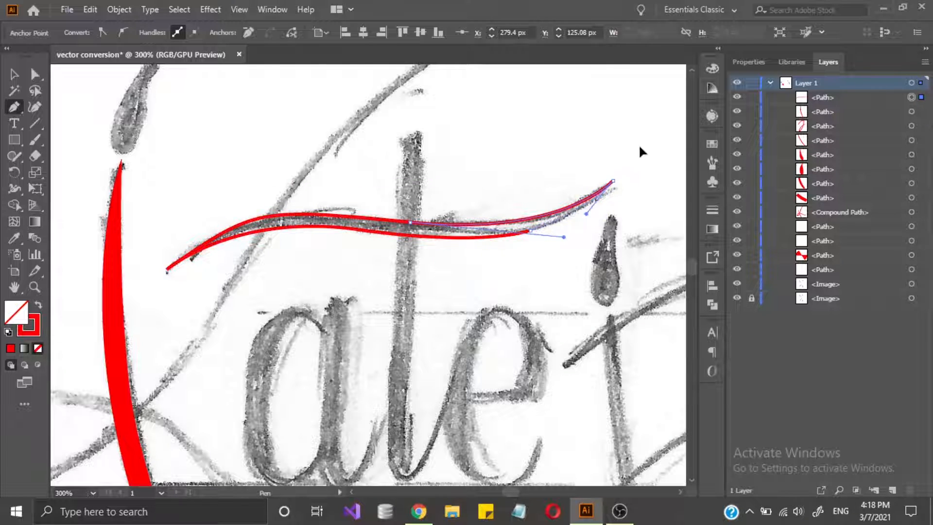
key("shift+x")
Start a new Pen outline at the pointed tip of the teardrop above the K's stem.
scroll(434, 213, "down", 1)
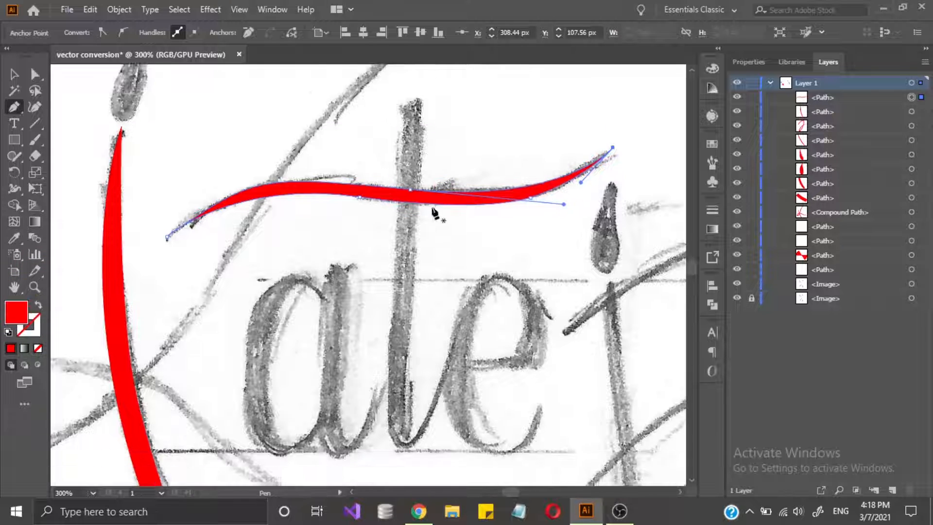
scroll(433, 208, "down", 1)
left_click_drag(343, 207, 474, 348)
scroll(299, 133, "up", 2)
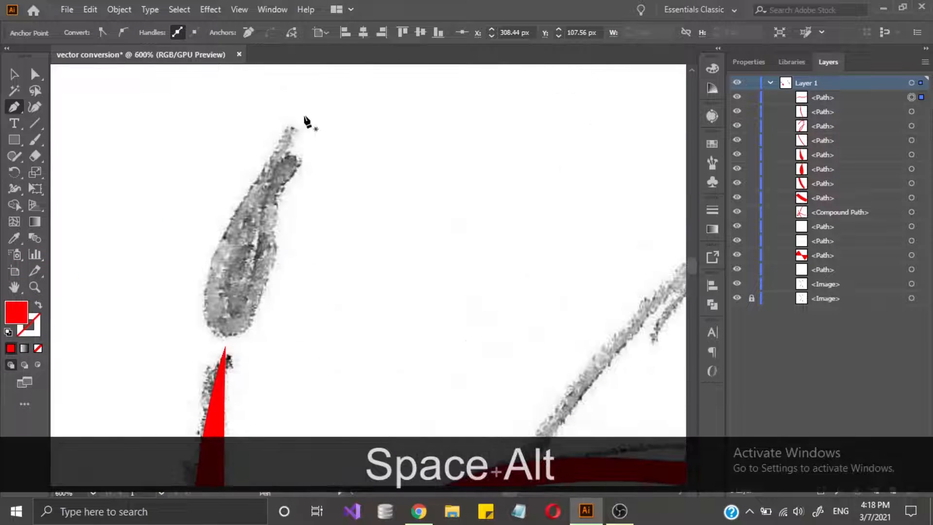
left_click(299, 121)
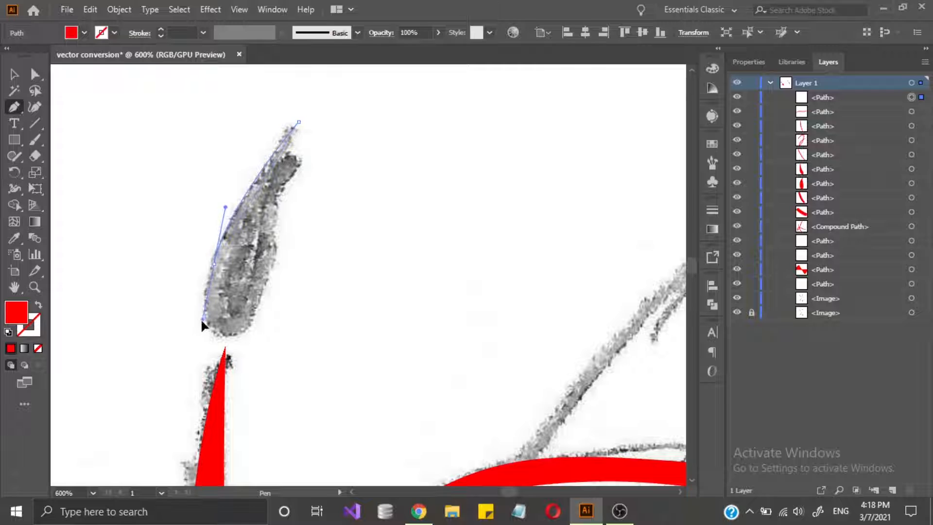
left_click_drag(202, 323, 202, 320)
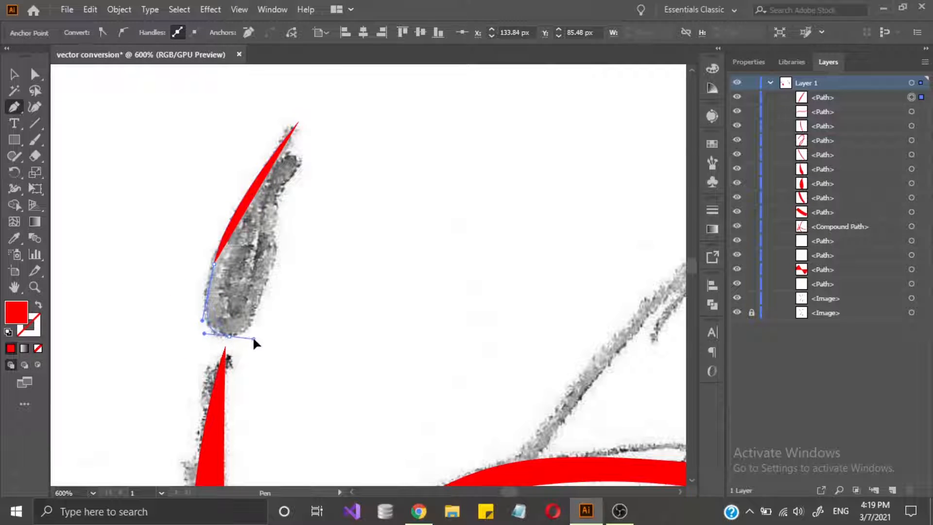
left_click_drag(252, 336, 92, 311)
key("ctrl+z")
key("ctrl+z")
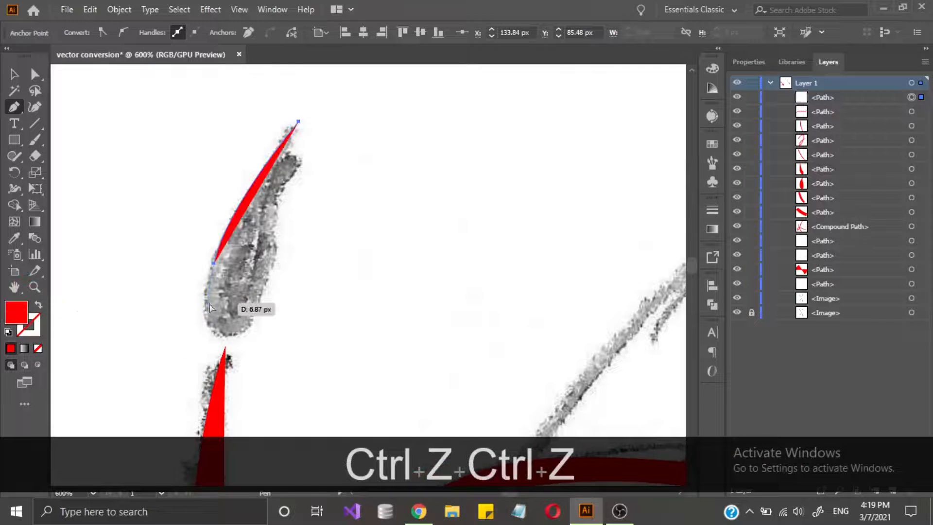
Trace the teardrop's left side and around its rounded base, using a red stroke without fill.
left_click(38, 304)
left_click_drag(207, 295, 208, 295)
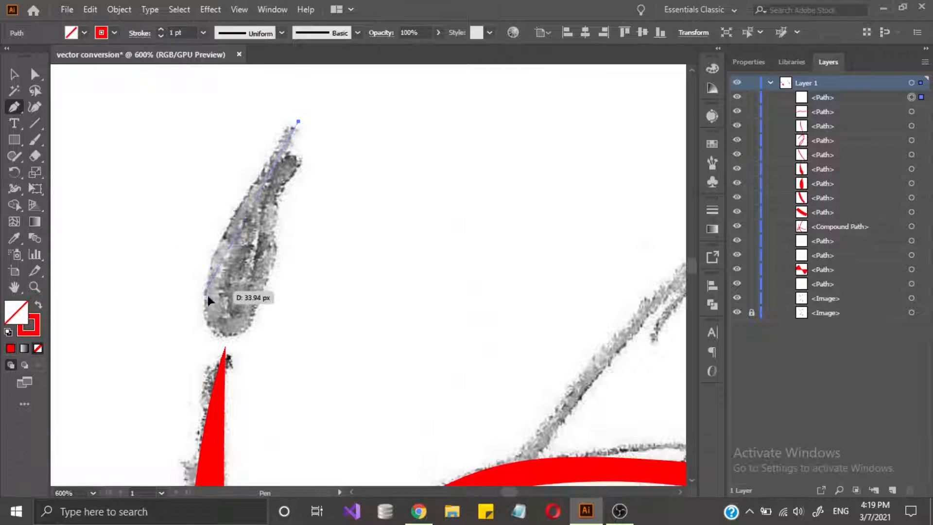
left_click_drag(204, 365, 202, 361)
left_click_drag(244, 330, 274, 202)
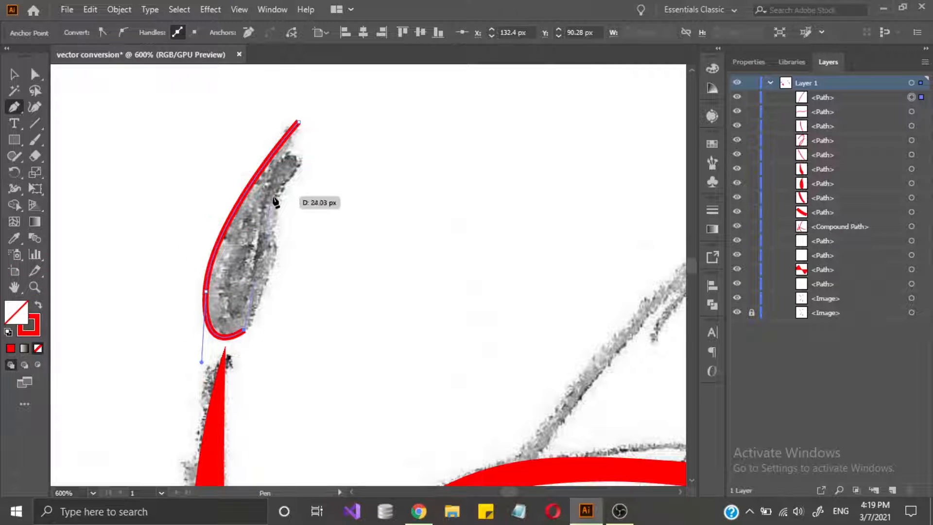
Trace the teardrop's right side up to its tip, close the outline and swap the stroke for a solid red fill.
left_click_drag(279, 103, 280, 102)
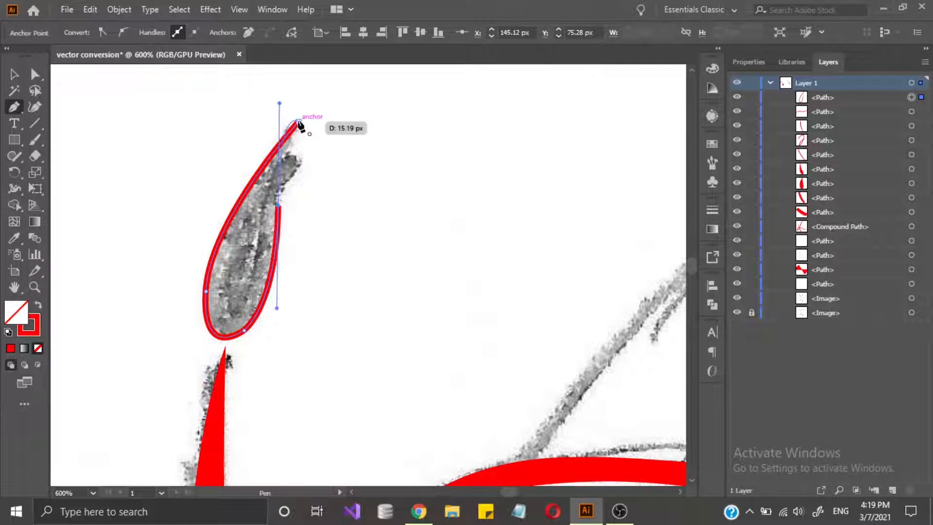
left_click(278, 206, "alt")
left_click_drag(305, 143, 305, 142)
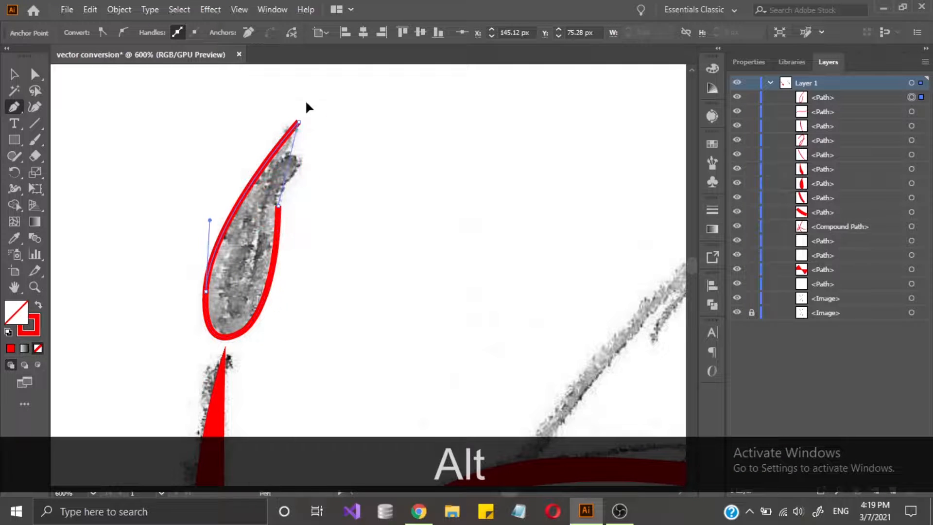
scroll(322, 73, "up", 2)
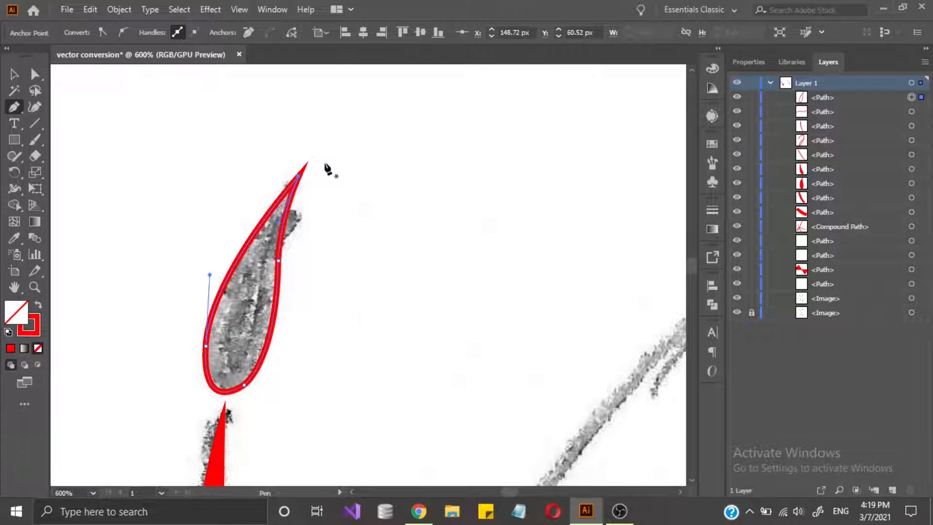
left_click(39, 304)
Refine the teardrop's right-side curve by adjusting the lower handle of its right anchor point, and deselect the shape.
scroll(258, 274, "up", 4)
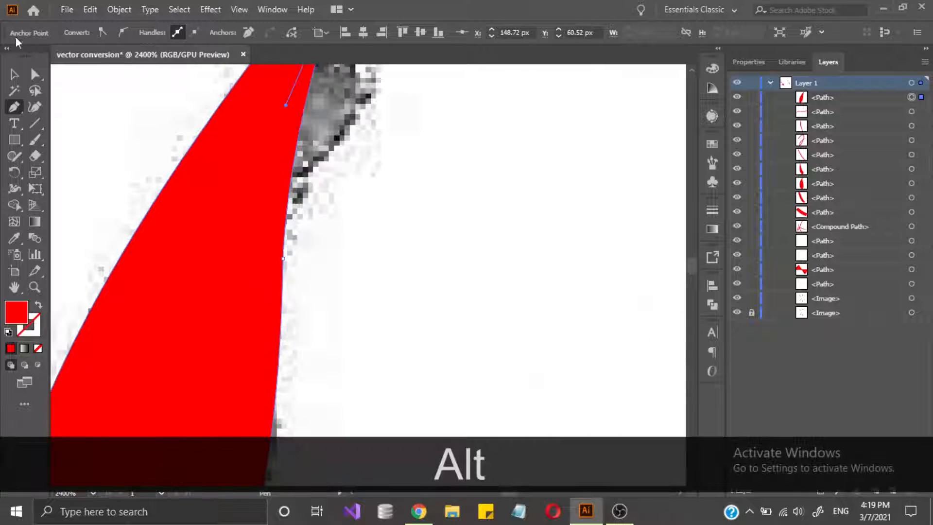
key("a")
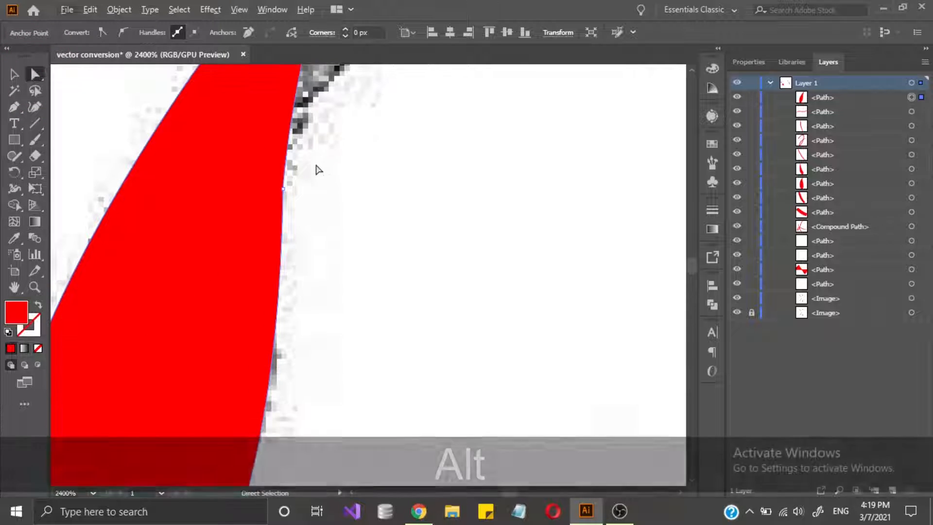
left_click(286, 188)
scroll(289, 204, "down", 3)
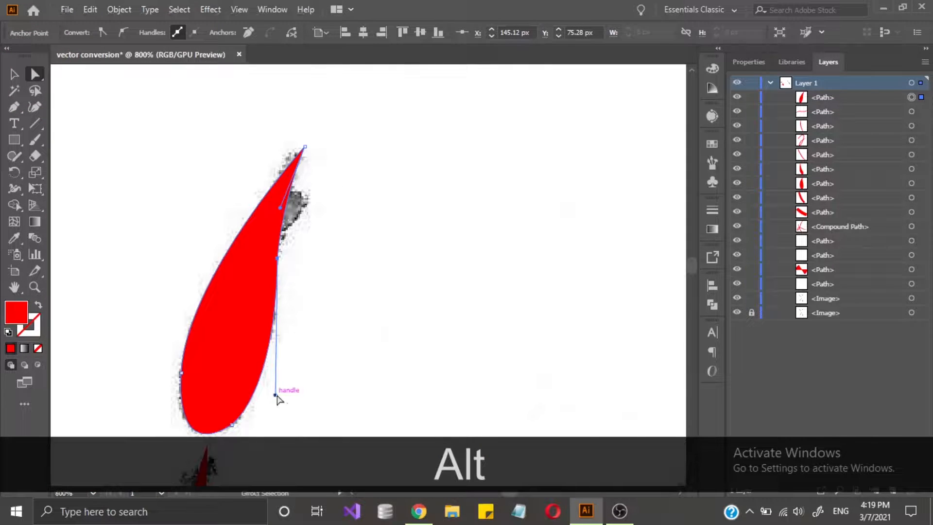
left_click_drag(276, 395, 271, 391)
left_click(344, 293)
scroll(344, 293, "down", 1)
left_click_drag(365, 306, 323, 233)
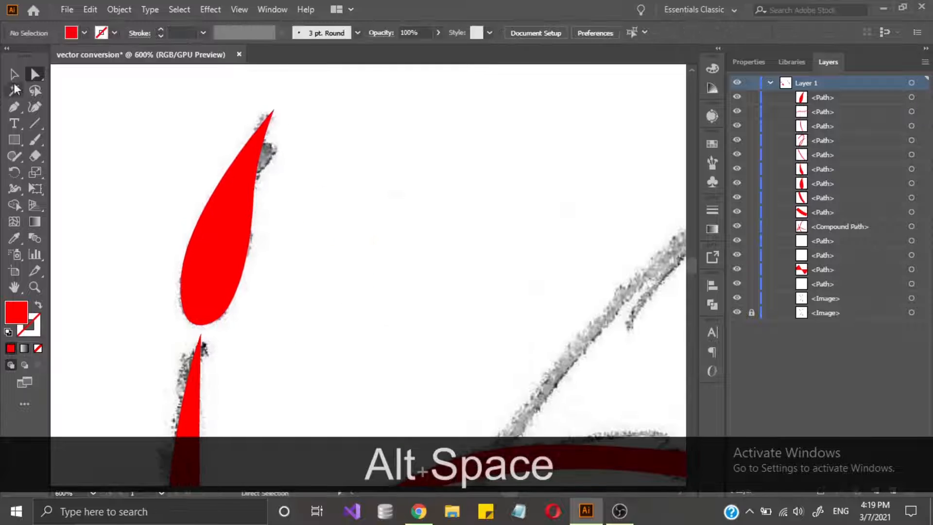
Set the drawing colours to a red stroke with no fill.
left_click(39, 305)
key("t")
scroll(437, 257, "down", 2)
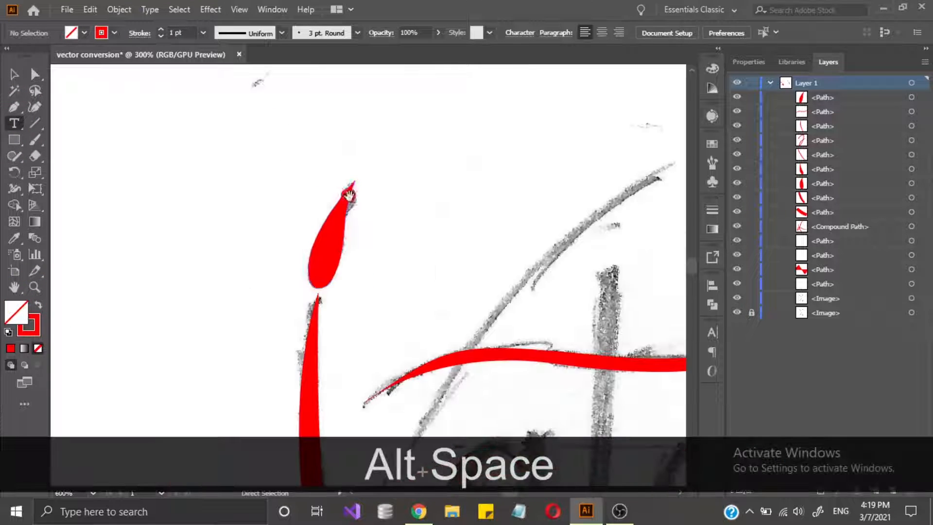
left_click_drag(380, 252, 315, 200)
scroll(287, 150, "down", 1)
scroll(532, 111, "up", 2)
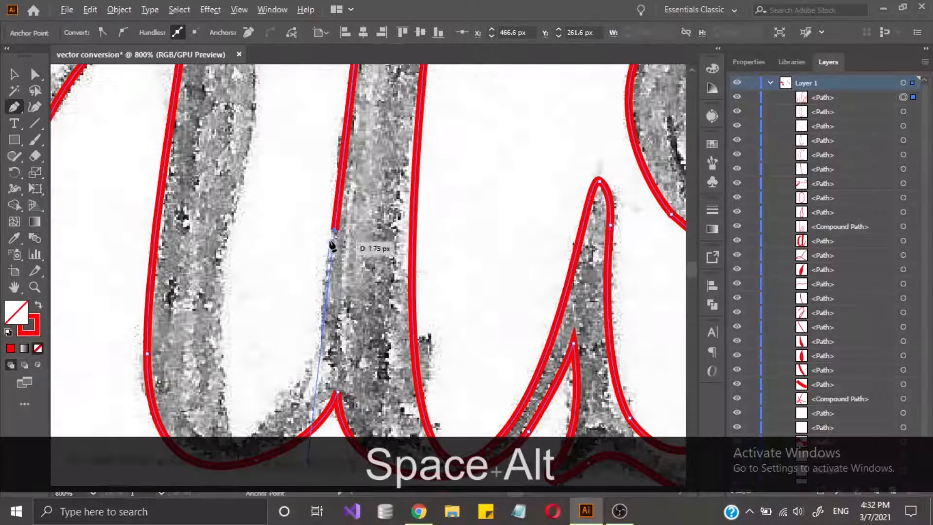
Continue the lettering outline down the t's left edge, along the curved connecting stroke and up the n's right stem.
left_click_drag(342, 241, 320, 379)
key("ctrl+z")
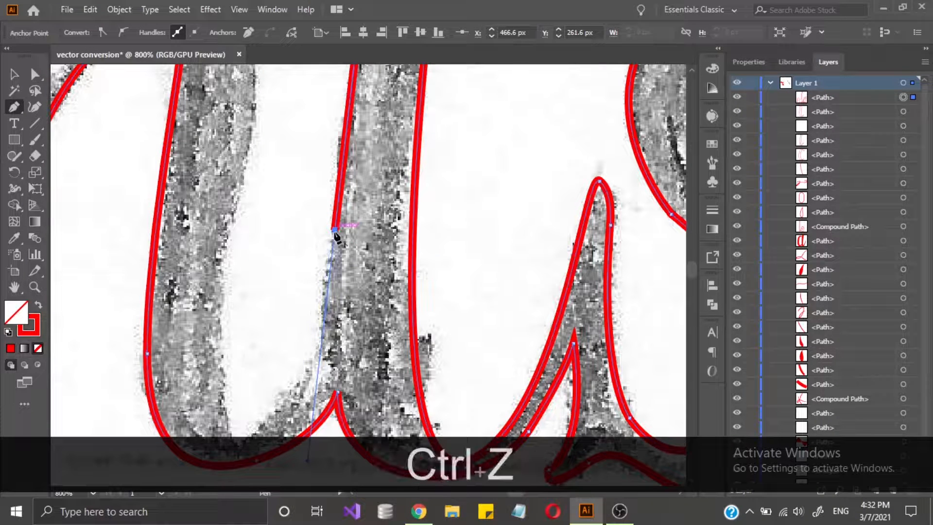
scroll(316, 301, "down", 2)
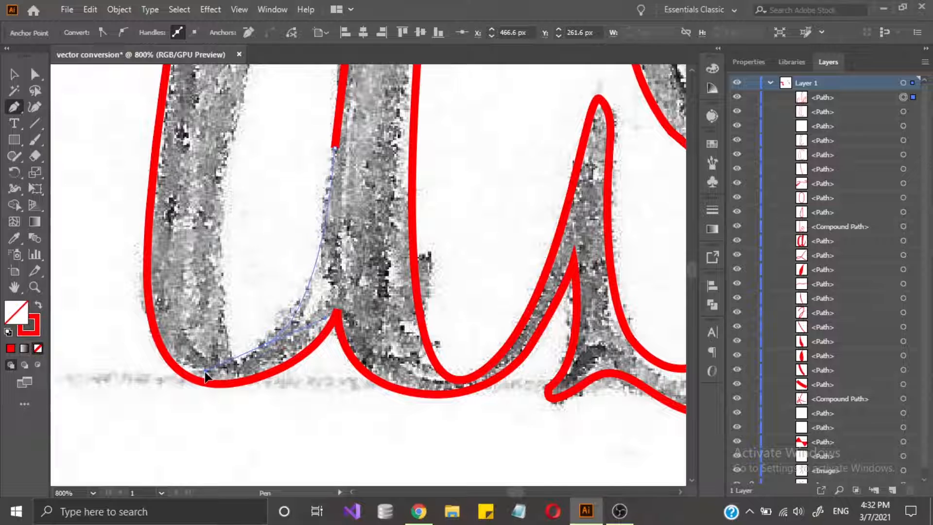
left_click_drag(205, 374, 205, 374)
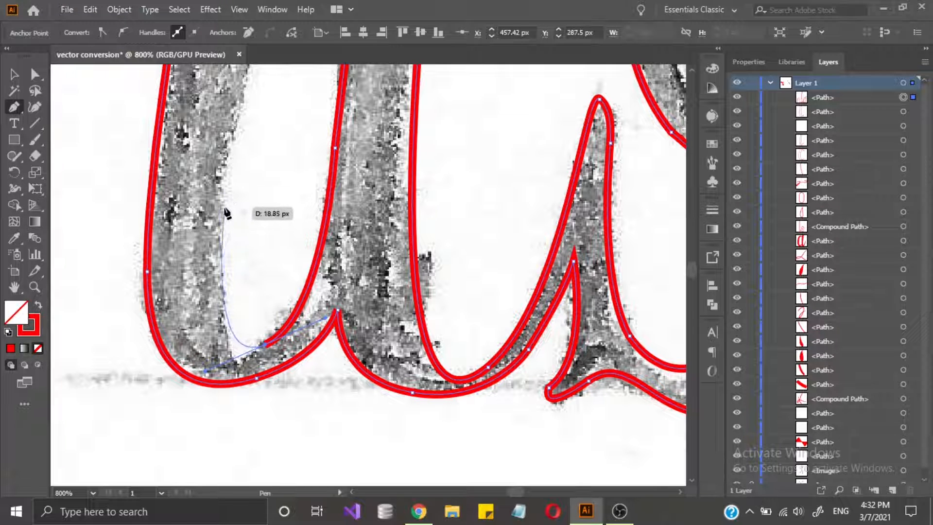
left_click(227, 212)
Continue the lettering outline up the n's right edge and over the top of its arch.
scroll(282, 157, "down", 2)
left_click_drag(282, 164, 284, 374)
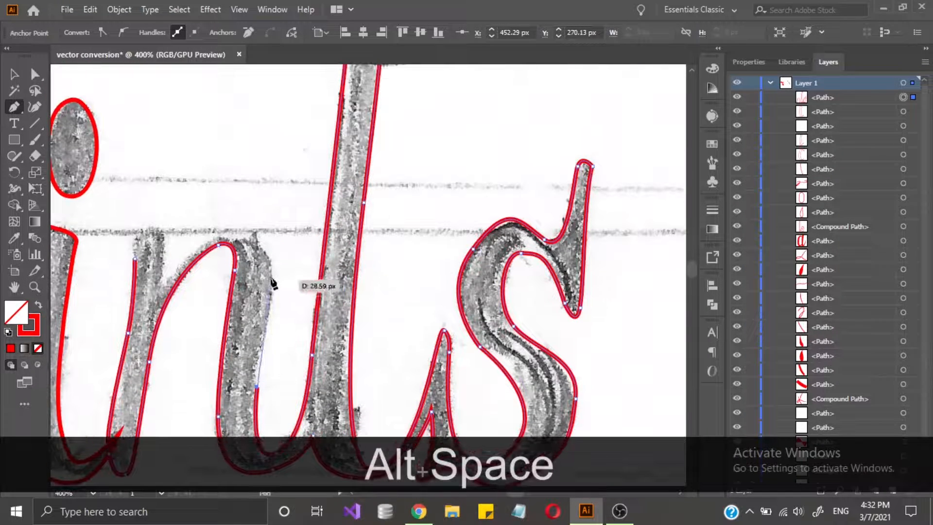
left_click_drag(270, 275, 279, 252)
key("ctrl+z")
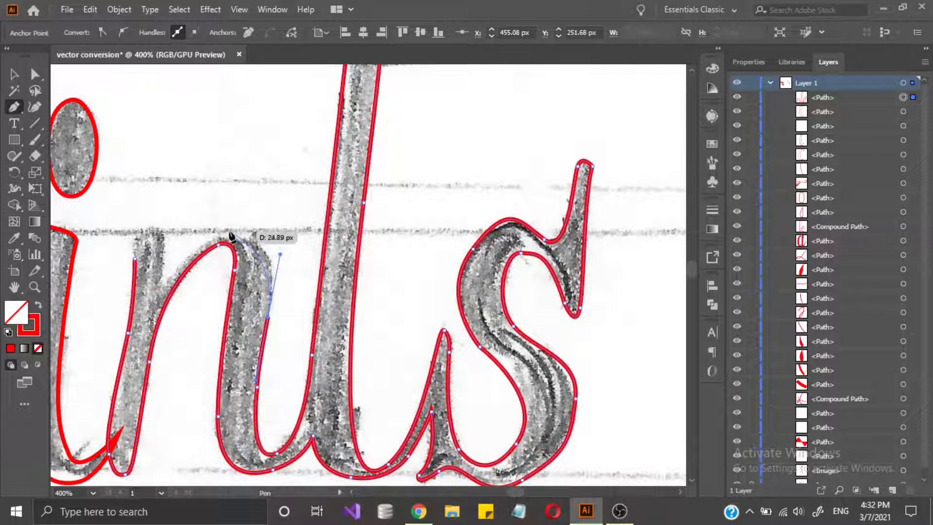
left_click_drag(229, 232, 194, 233)
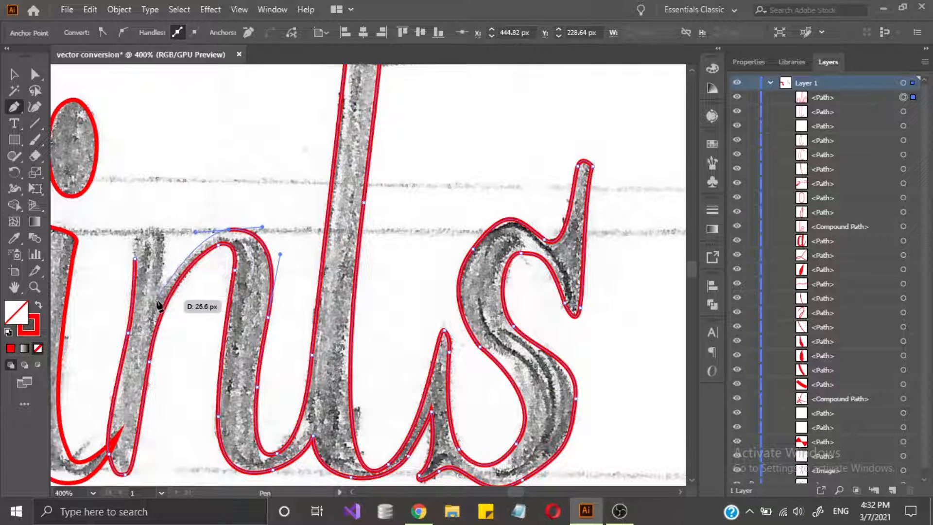
Trace the underside of the n's connecting stroke and around its first stem's top, closing the lettering outline.
left_click_drag(162, 294, 129, 243)
scroll(134, 262, "up", 3)
left_click_drag(120, 203, 121, 205)
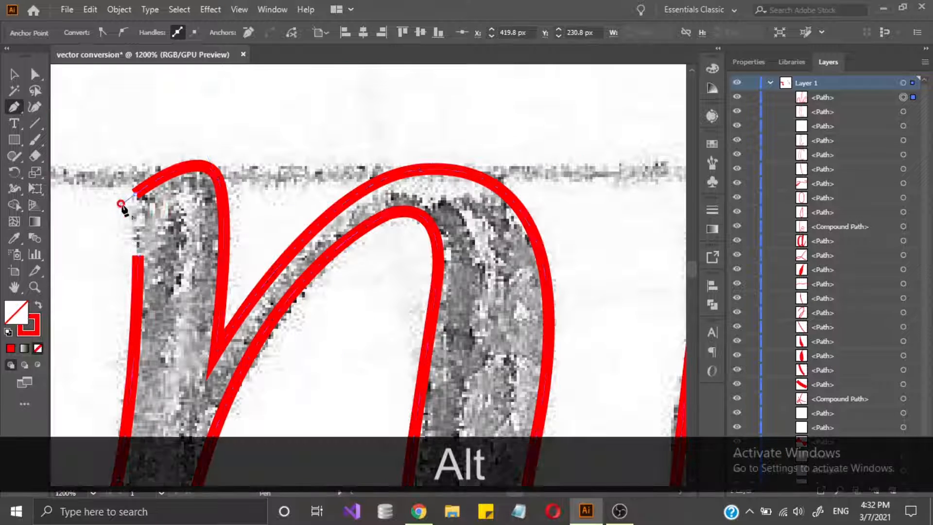
left_click_drag(138, 255, 327, 258)
scroll(139, 281, "down", 4)
scroll(352, 346, "down", 2)
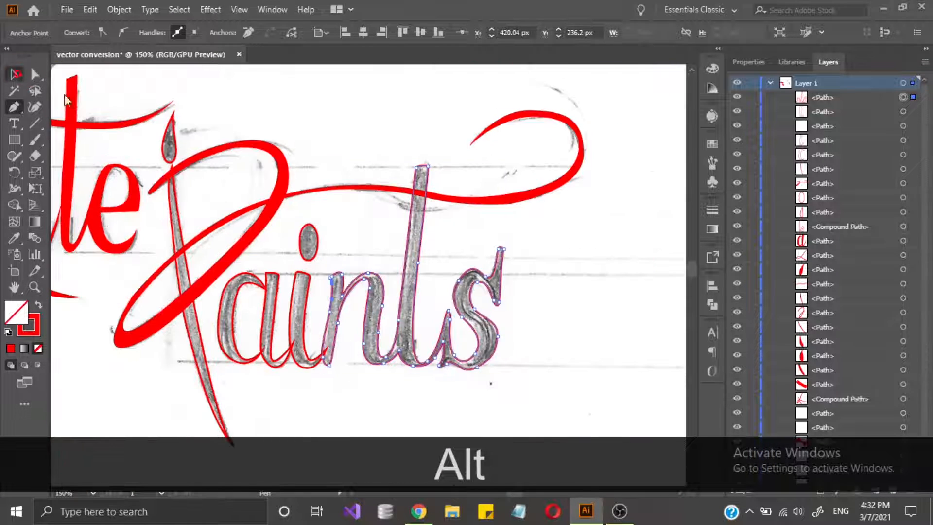
Select the unfilled Paints lettering outlines and the P's long stem, and swap their red stroke for a solid red fill.
key("v")
left_click(595, 371)
left_click(215, 285)
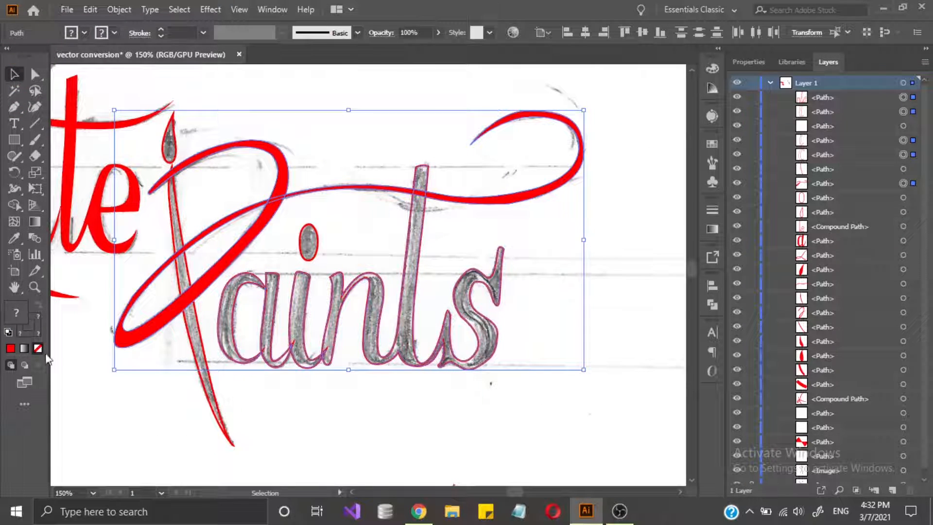
mouse_move(148, 425)
left_mouse_down()
mouse_move(227, 380)
mouse_move(574, 348)
left_mouse_up()
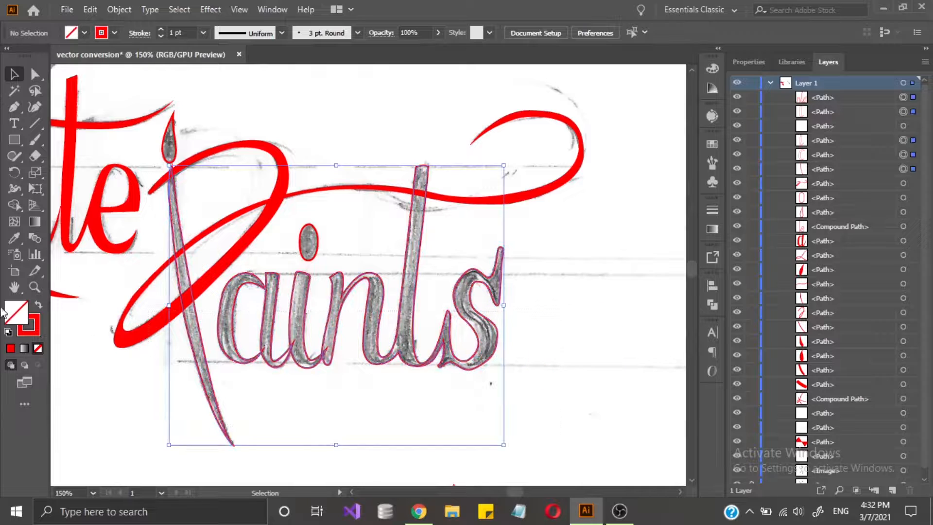
left_click(39, 304)
Give the dot of the i in Paints and the teardrop above the P a solid red fill without a stroke.
left_click(340, 233)
left_click(317, 241)
left_click(39, 304)
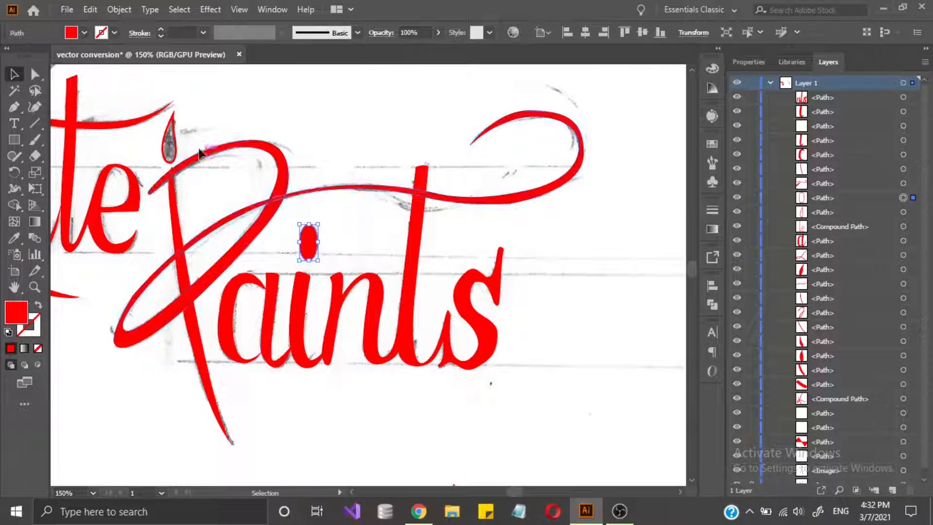
left_click(54, 311)
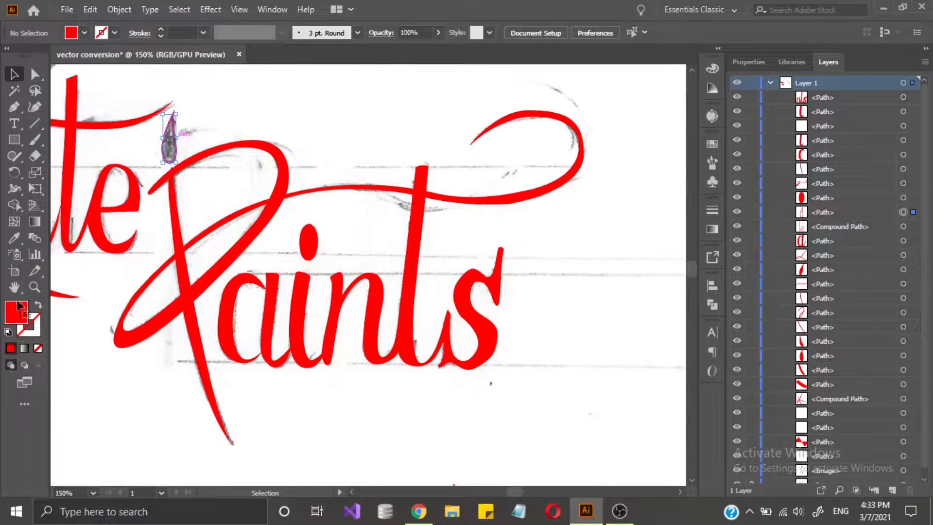
left_click(39, 304)
left_click(307, 157)
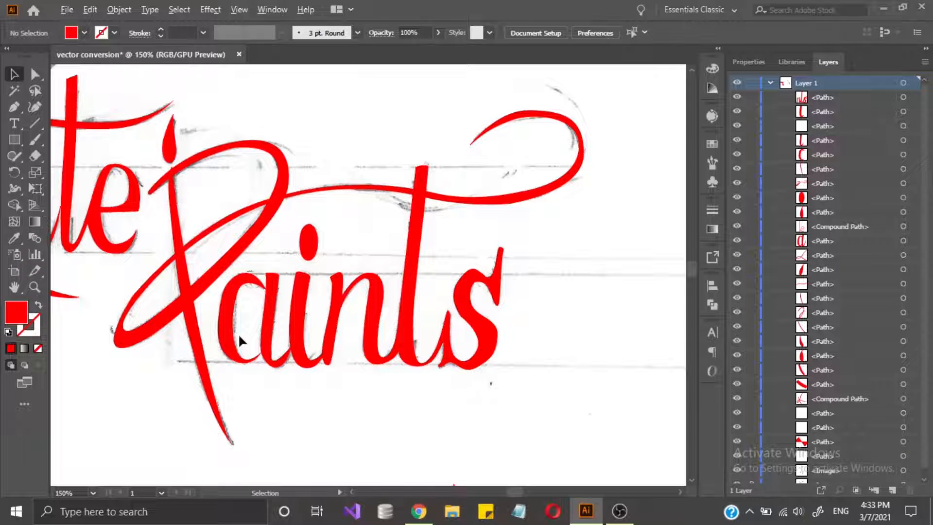
Nudge the bowl of the a in Paints slightly right into its stem, keeping the stem in place.
scroll(238, 333, "up", 4, "alt")
left_click(346, 145)
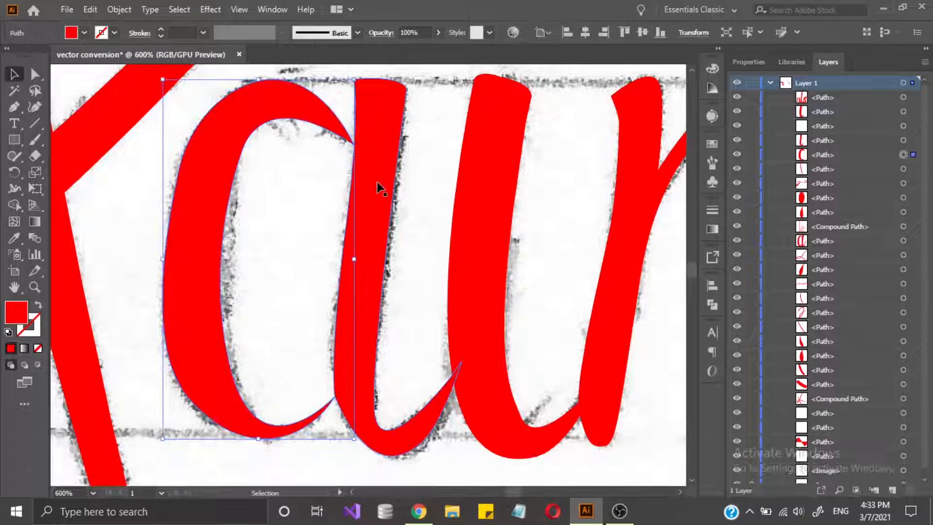
left_click(378, 188)
key("Left")
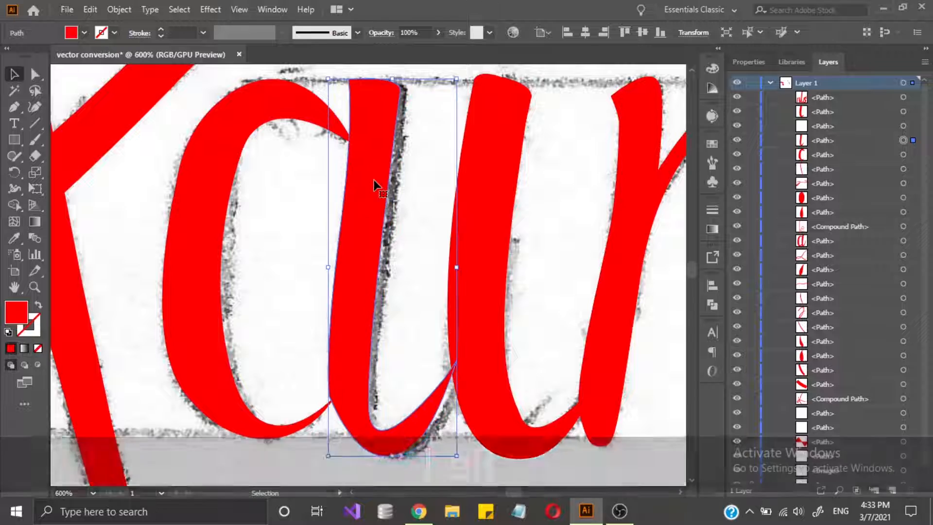
key("Right")
left_click(313, 117)
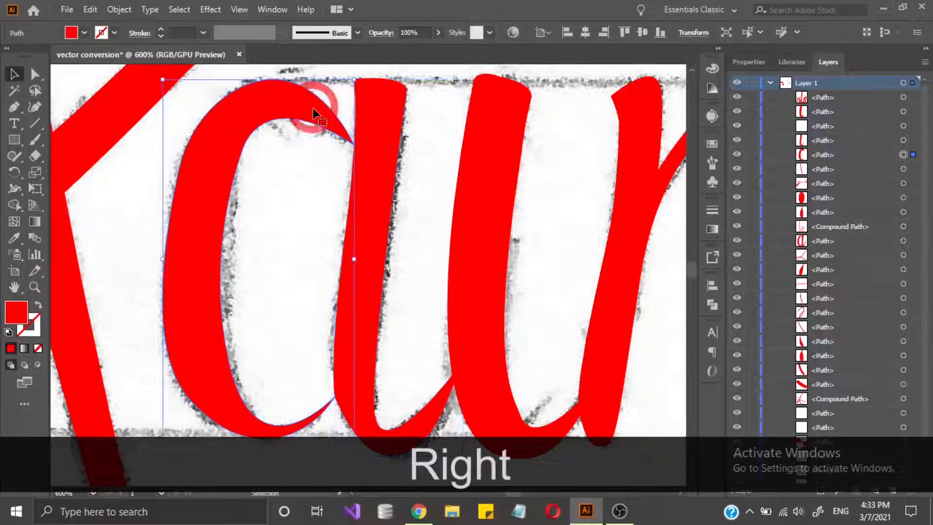
left_click(435, 218)
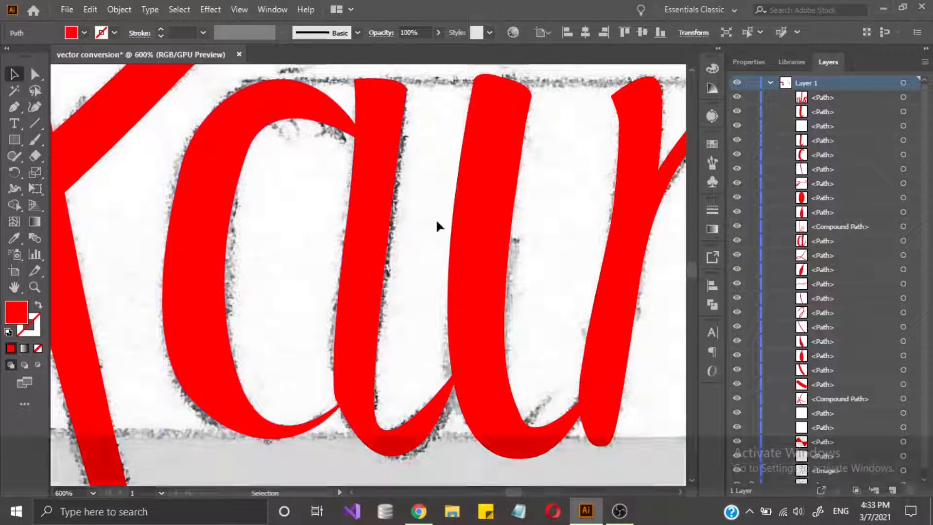
Review the filled wordmark and monogram together on the whole artboard.
scroll(435, 217, "down", 5, "alt")
left_click_drag(437, 217, 384, 282)
scroll(594, 287, "down", 2, "alt")
left_click_drag(590, 311, 365, 239)
scroll(394, 213, "down", 1, "alt")
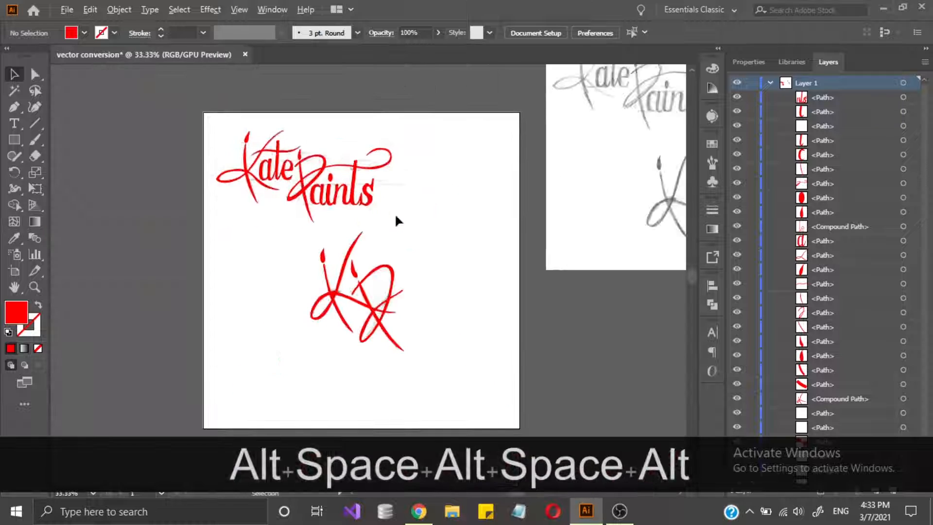